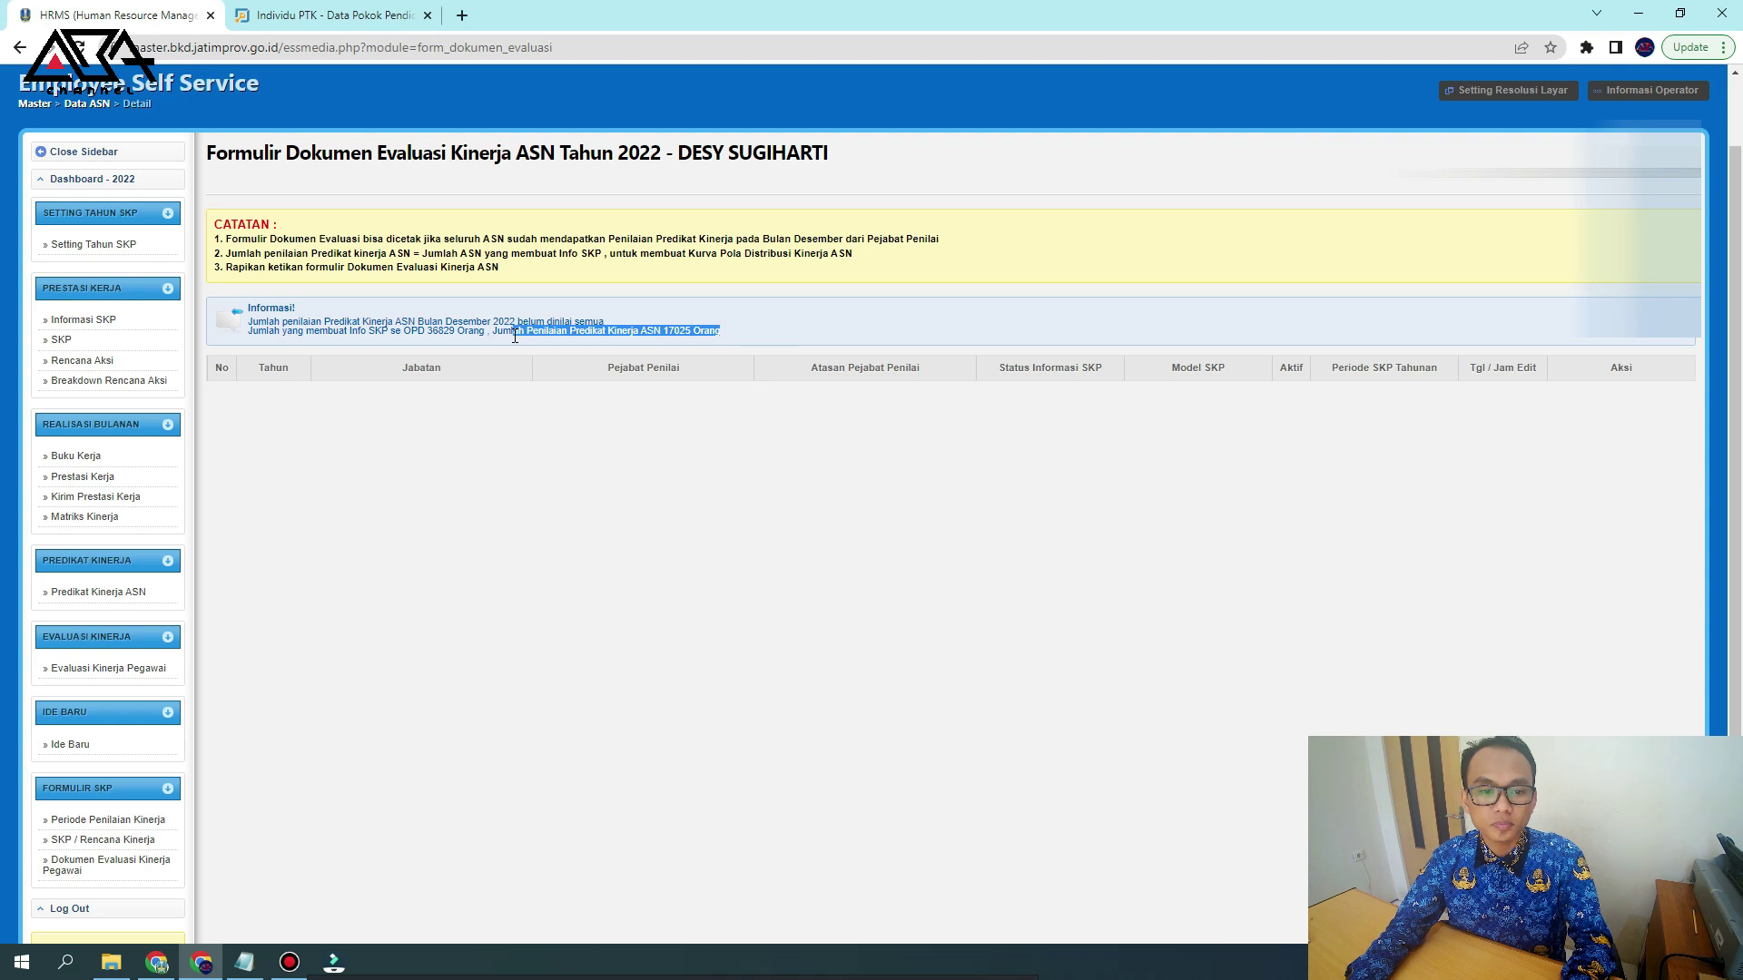
# Check the Info SKP and Predikat Kinerja counts on the evaluation document form, and the targets in the Evaluasi Kinerja table
pyautogui.doubleClick(439, 331)
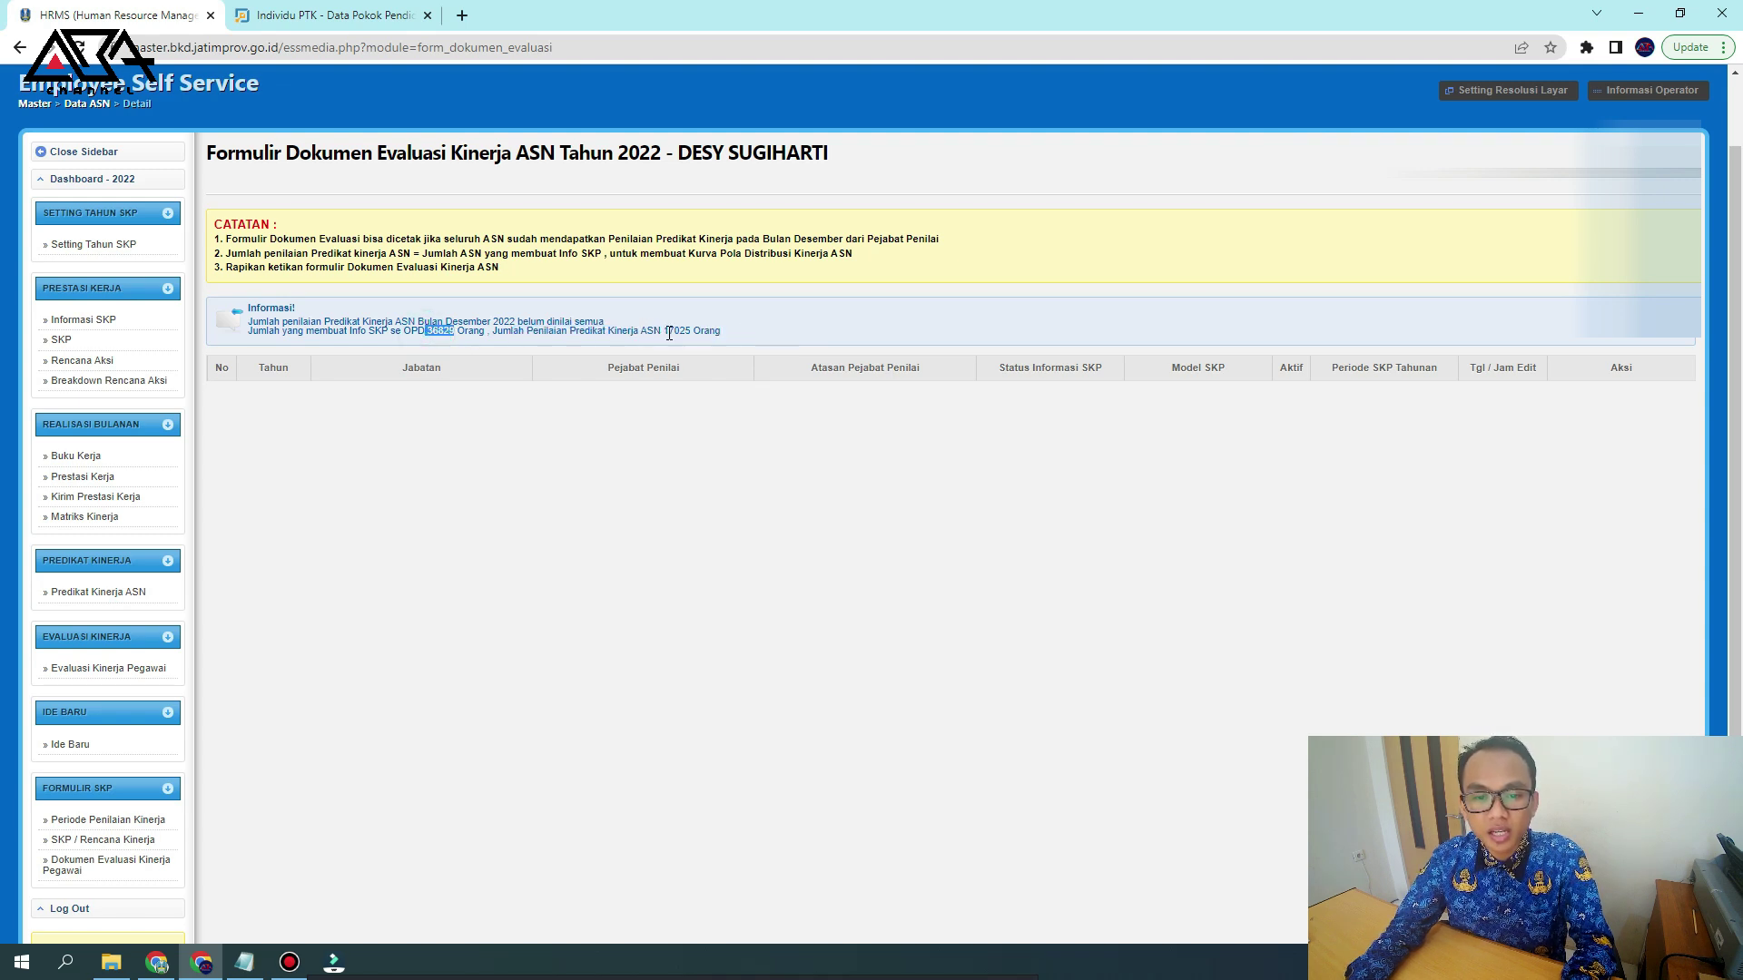
pyautogui.moveTo(665, 333); pyautogui.dragTo(726, 334)
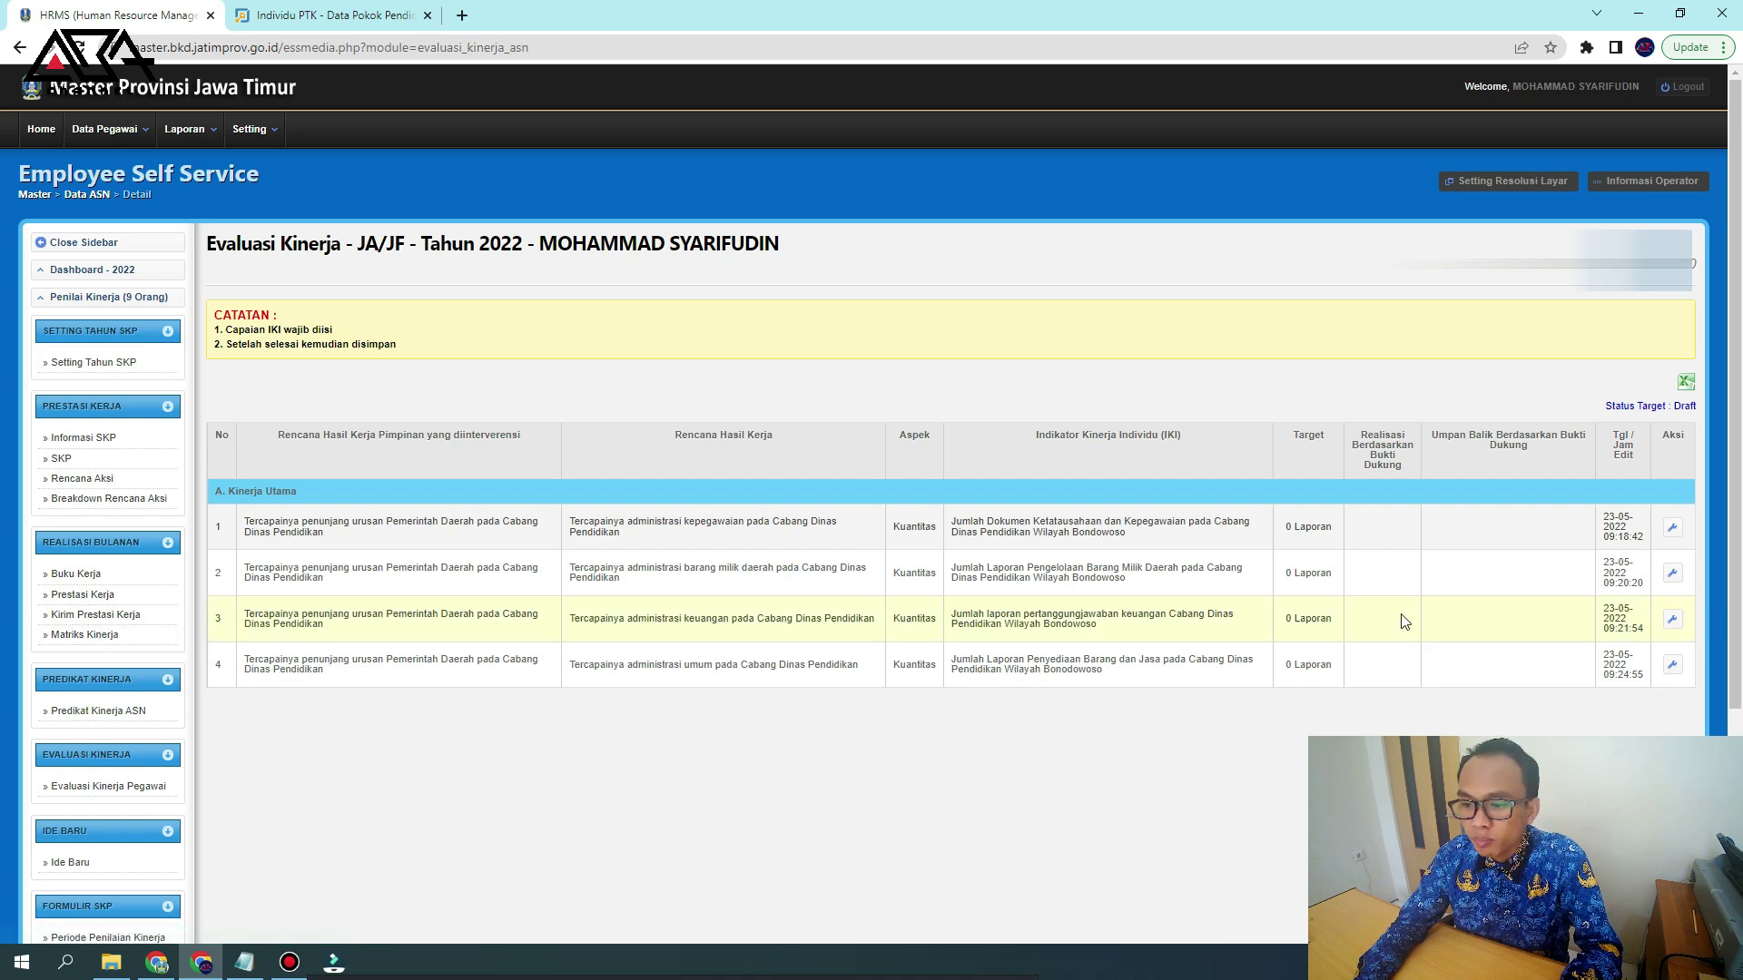
pyautogui.click(1280, 527)
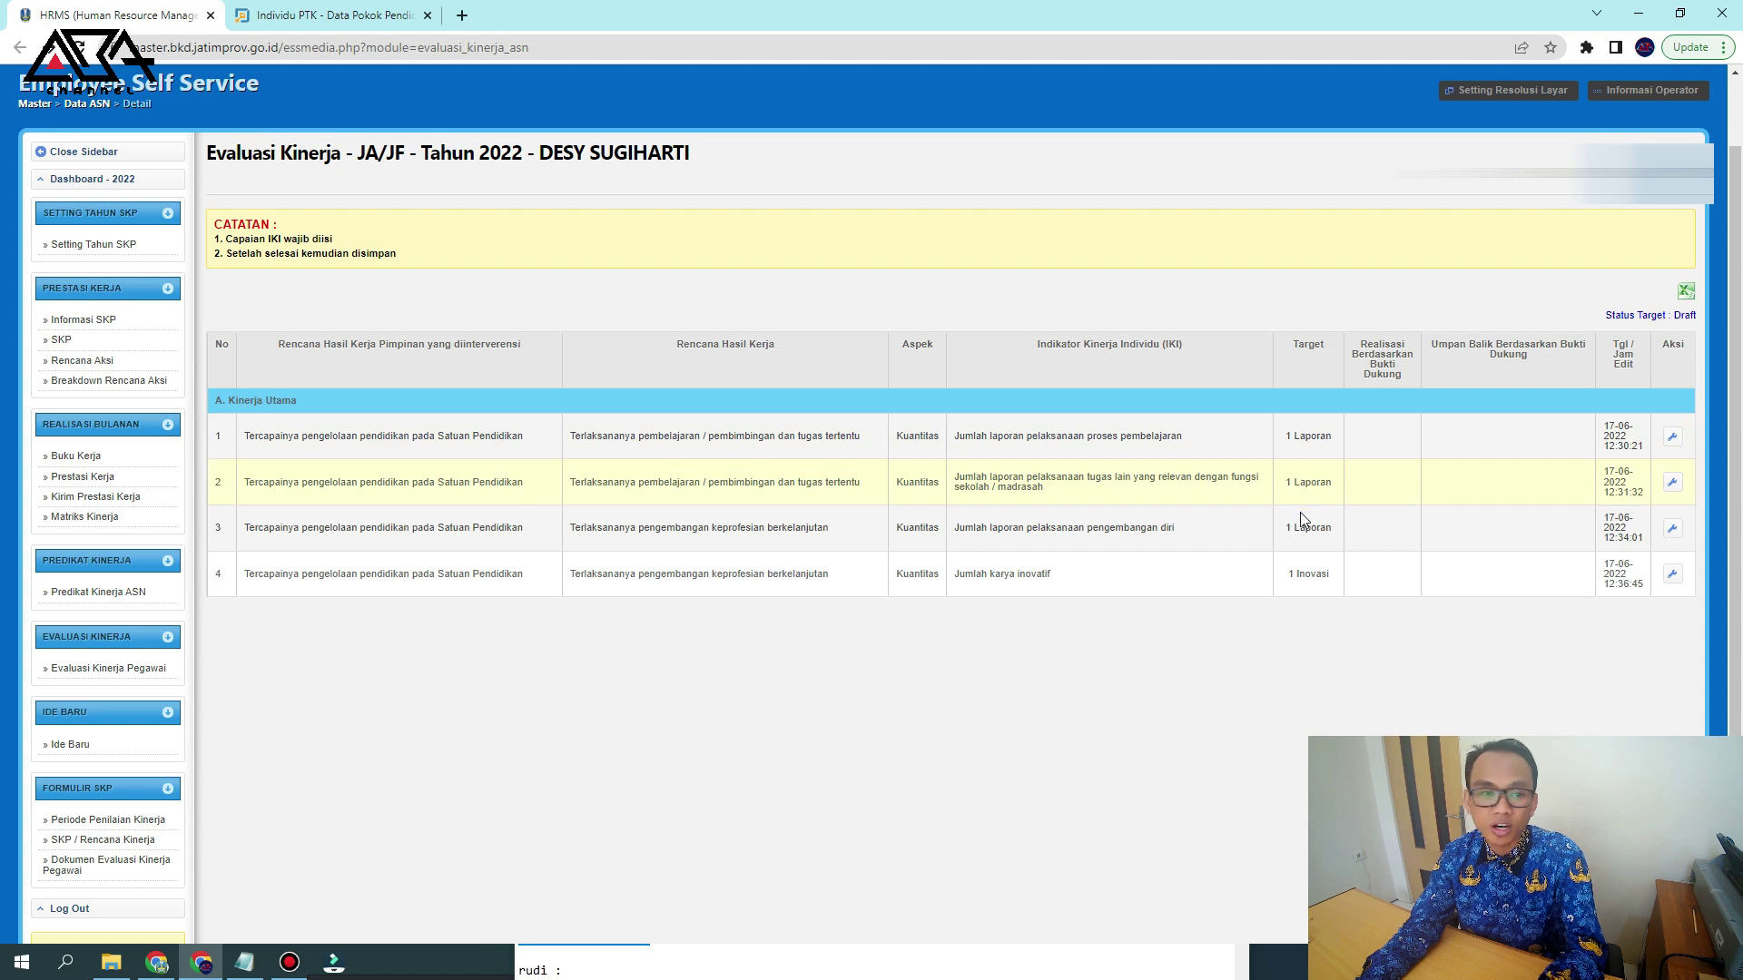
pyautogui.moveTo(1294, 435); pyautogui.dragTo(1282, 436)
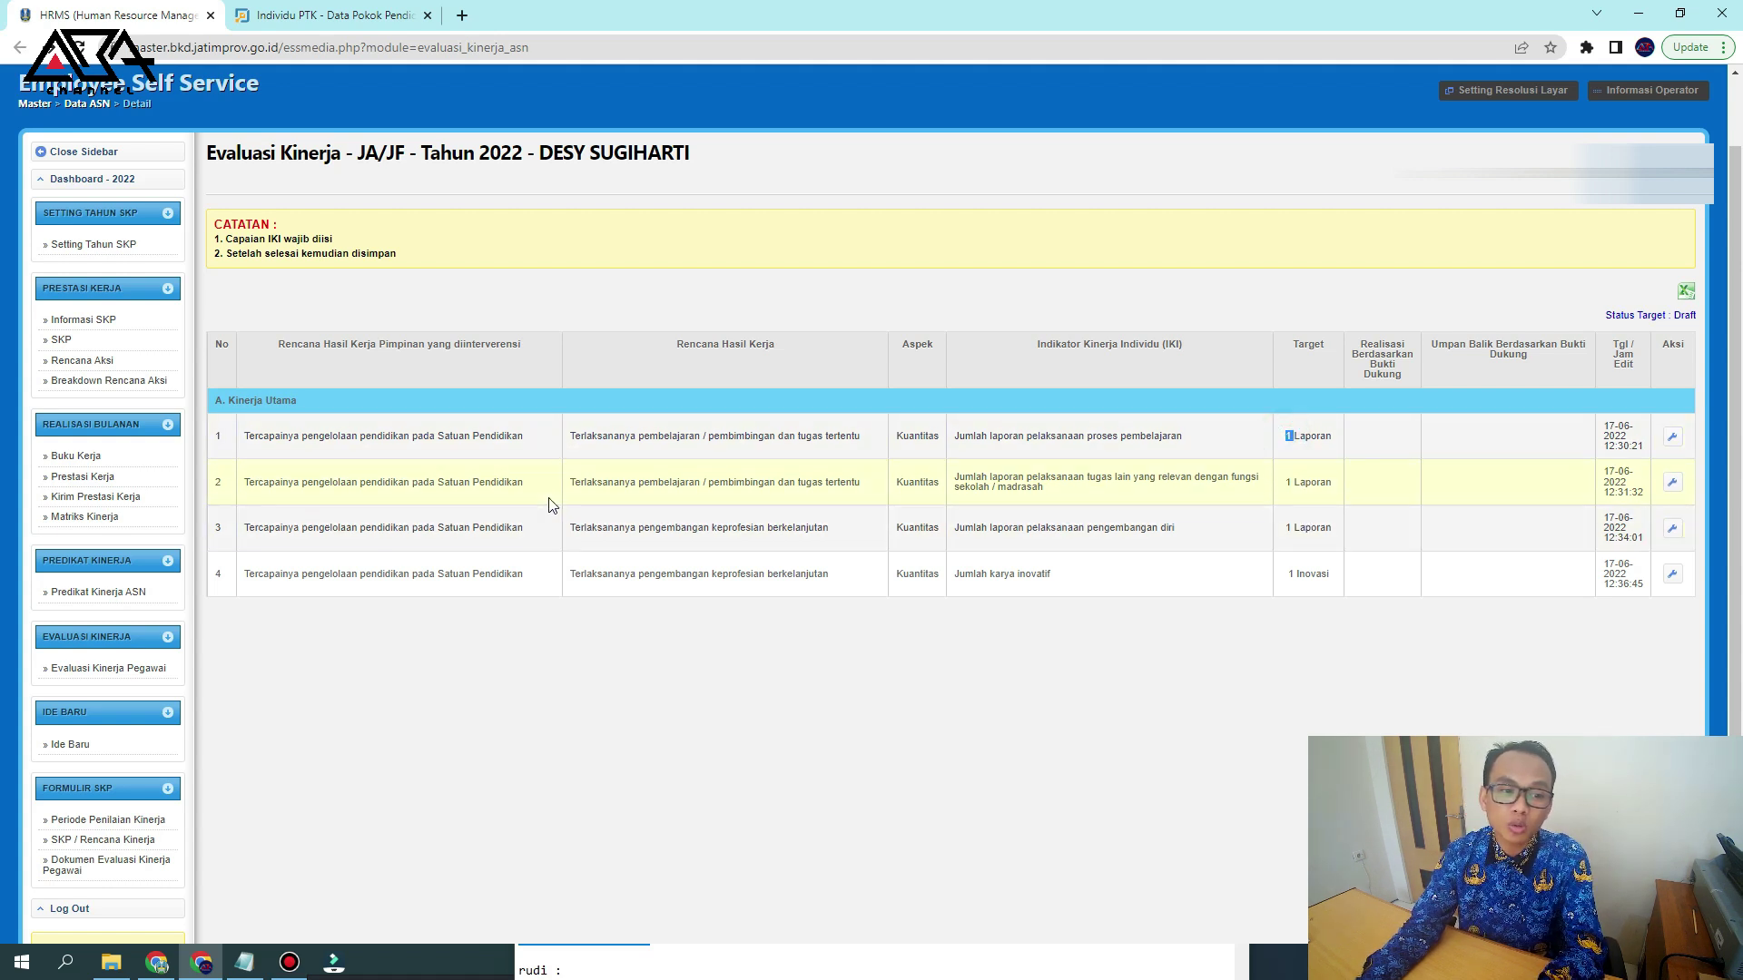
# Open the SKP page in a new tab and review the targets listed for the performance indicators
pyautogui.rightClick(129, 347)
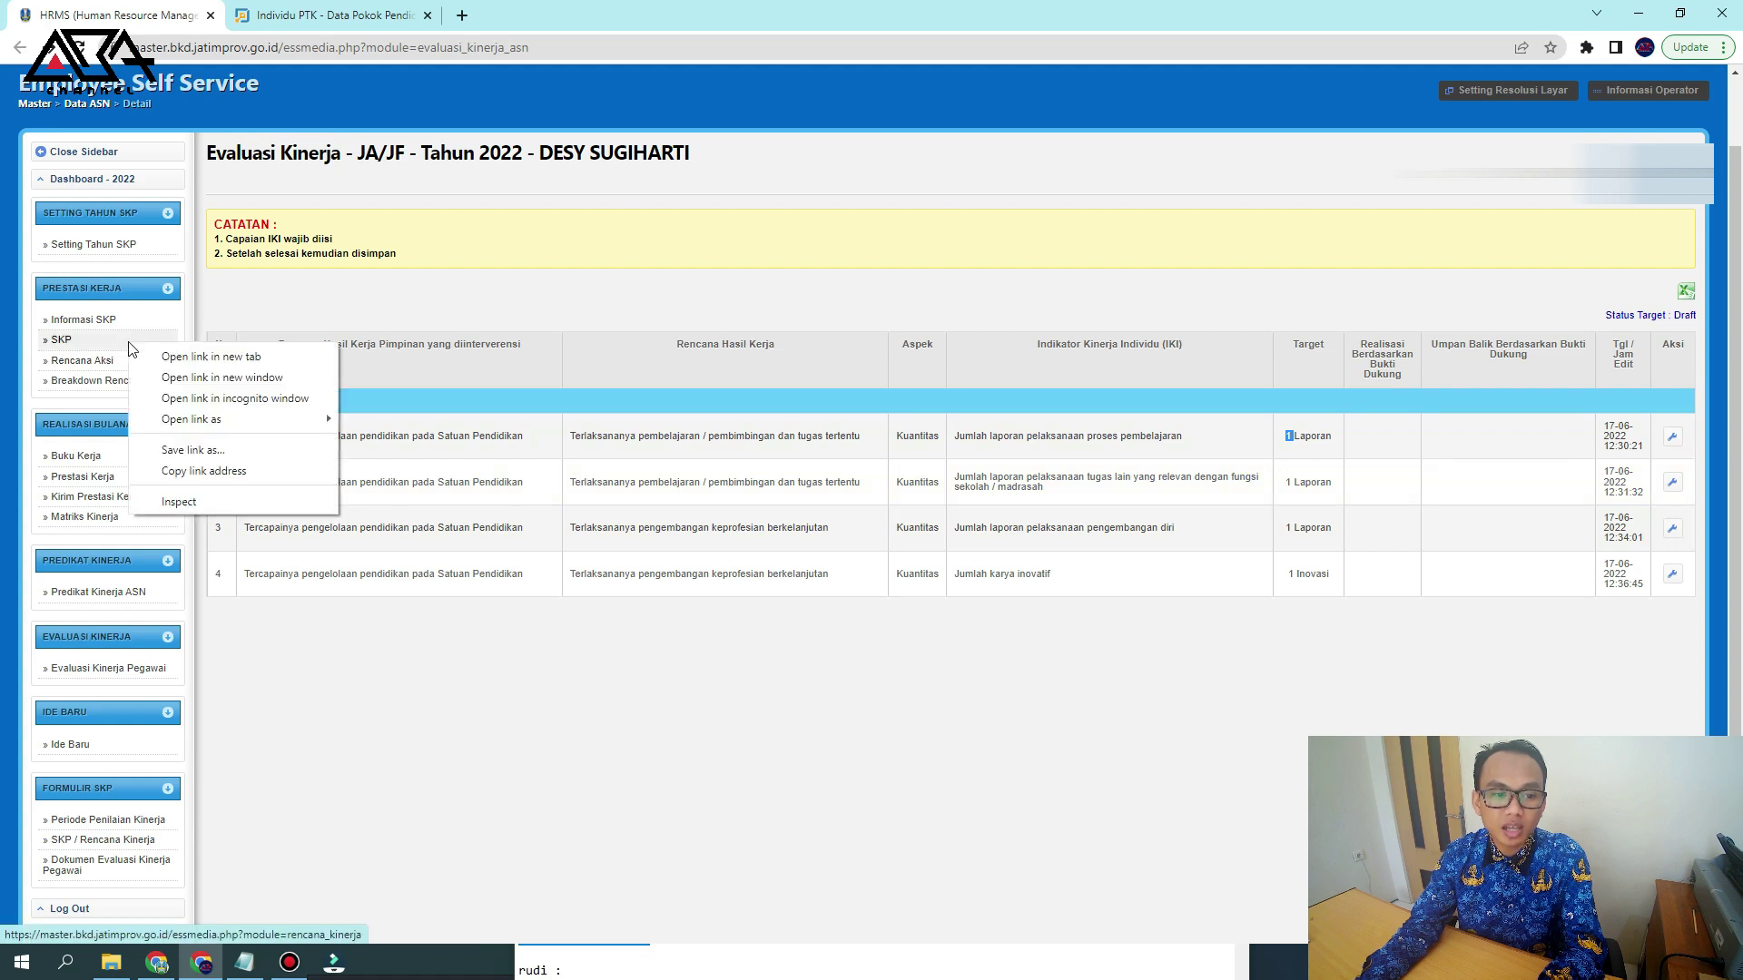
pyautogui.rightClick(67, 339)
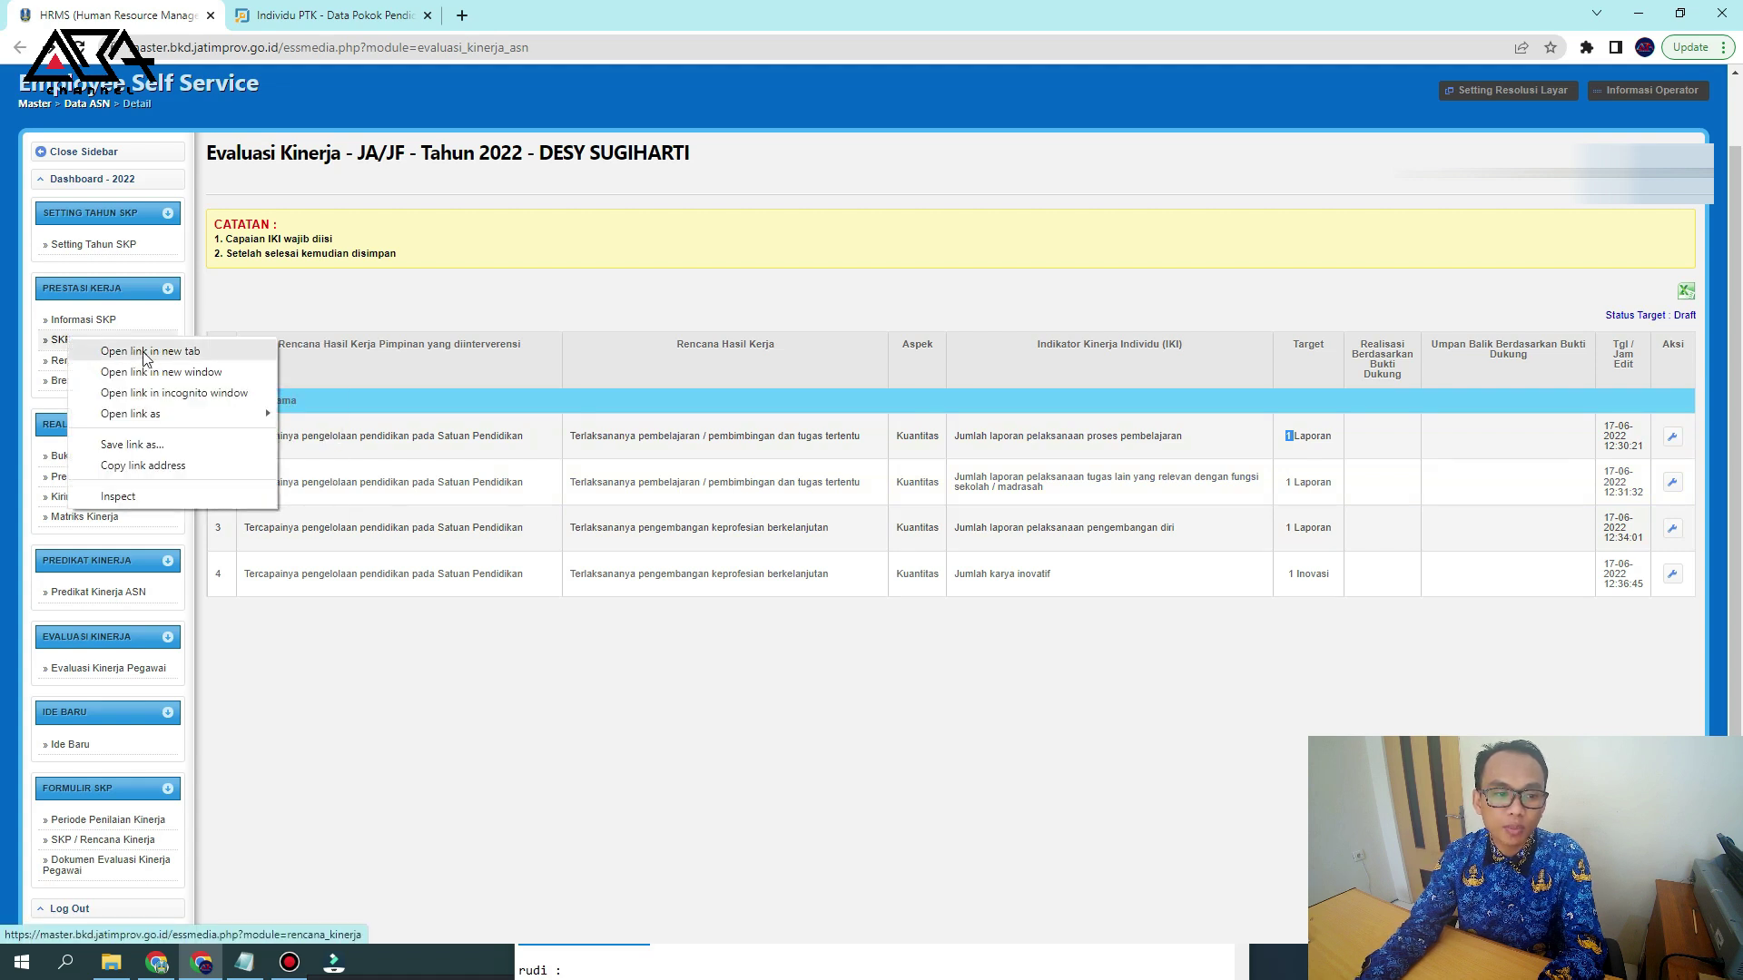
pyautogui.click(145, 353)
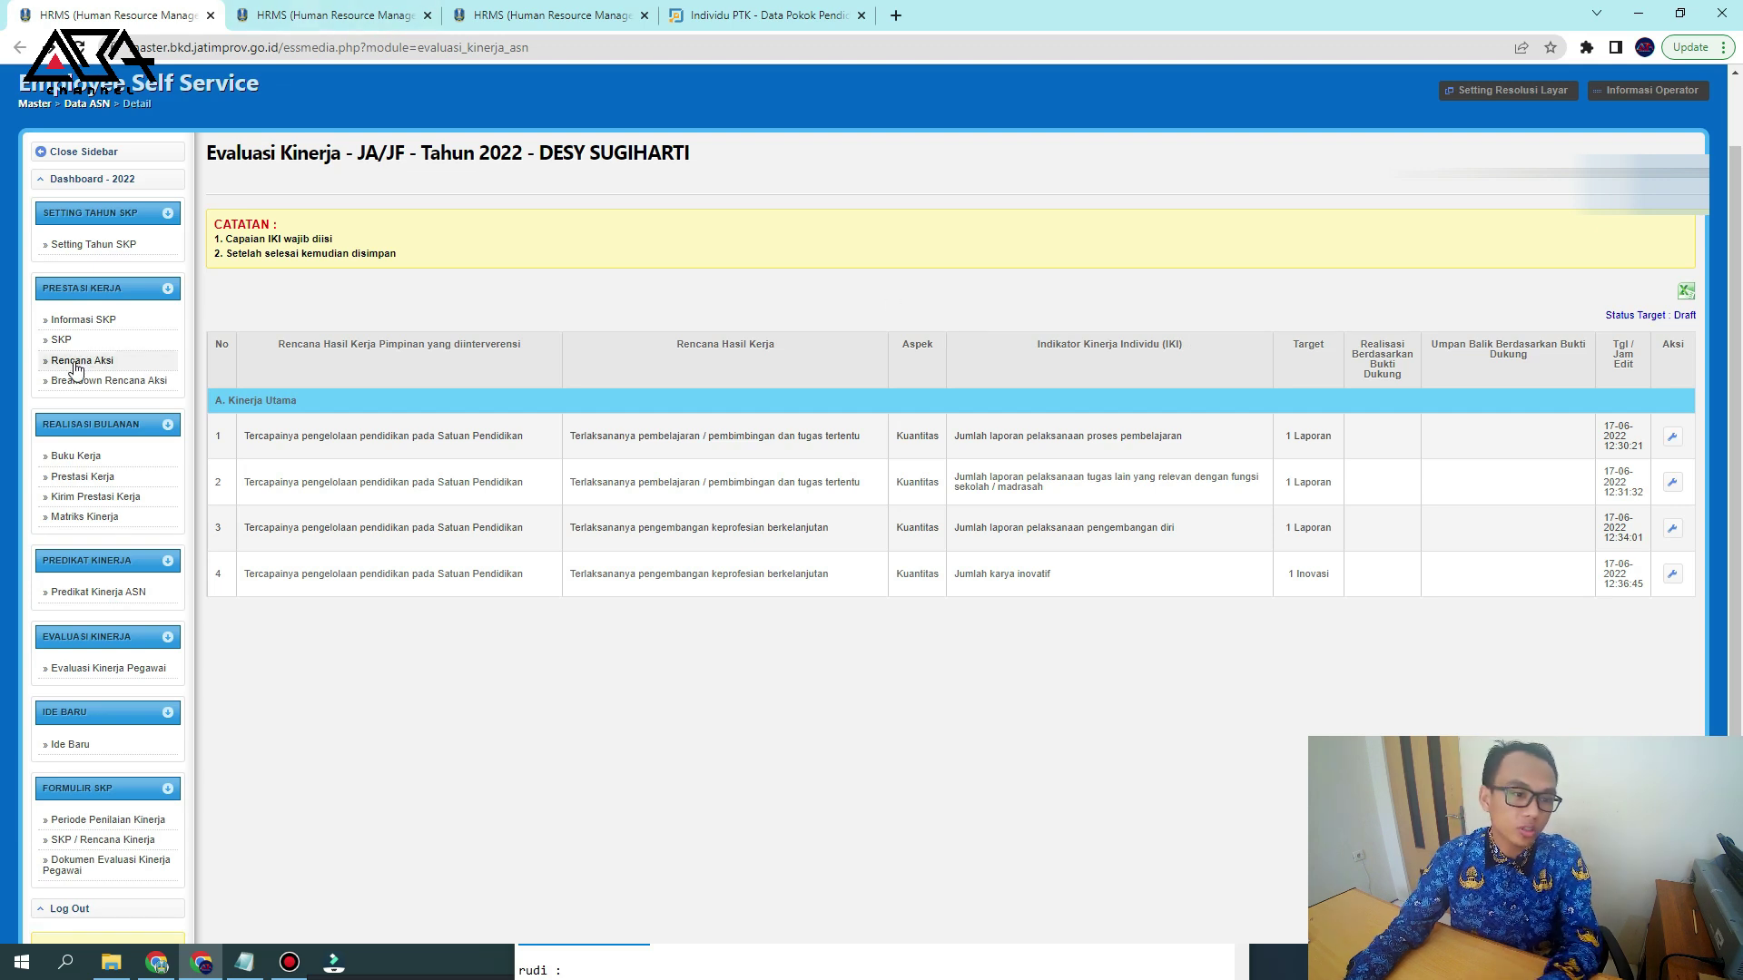
pyautogui.click(334, 16)
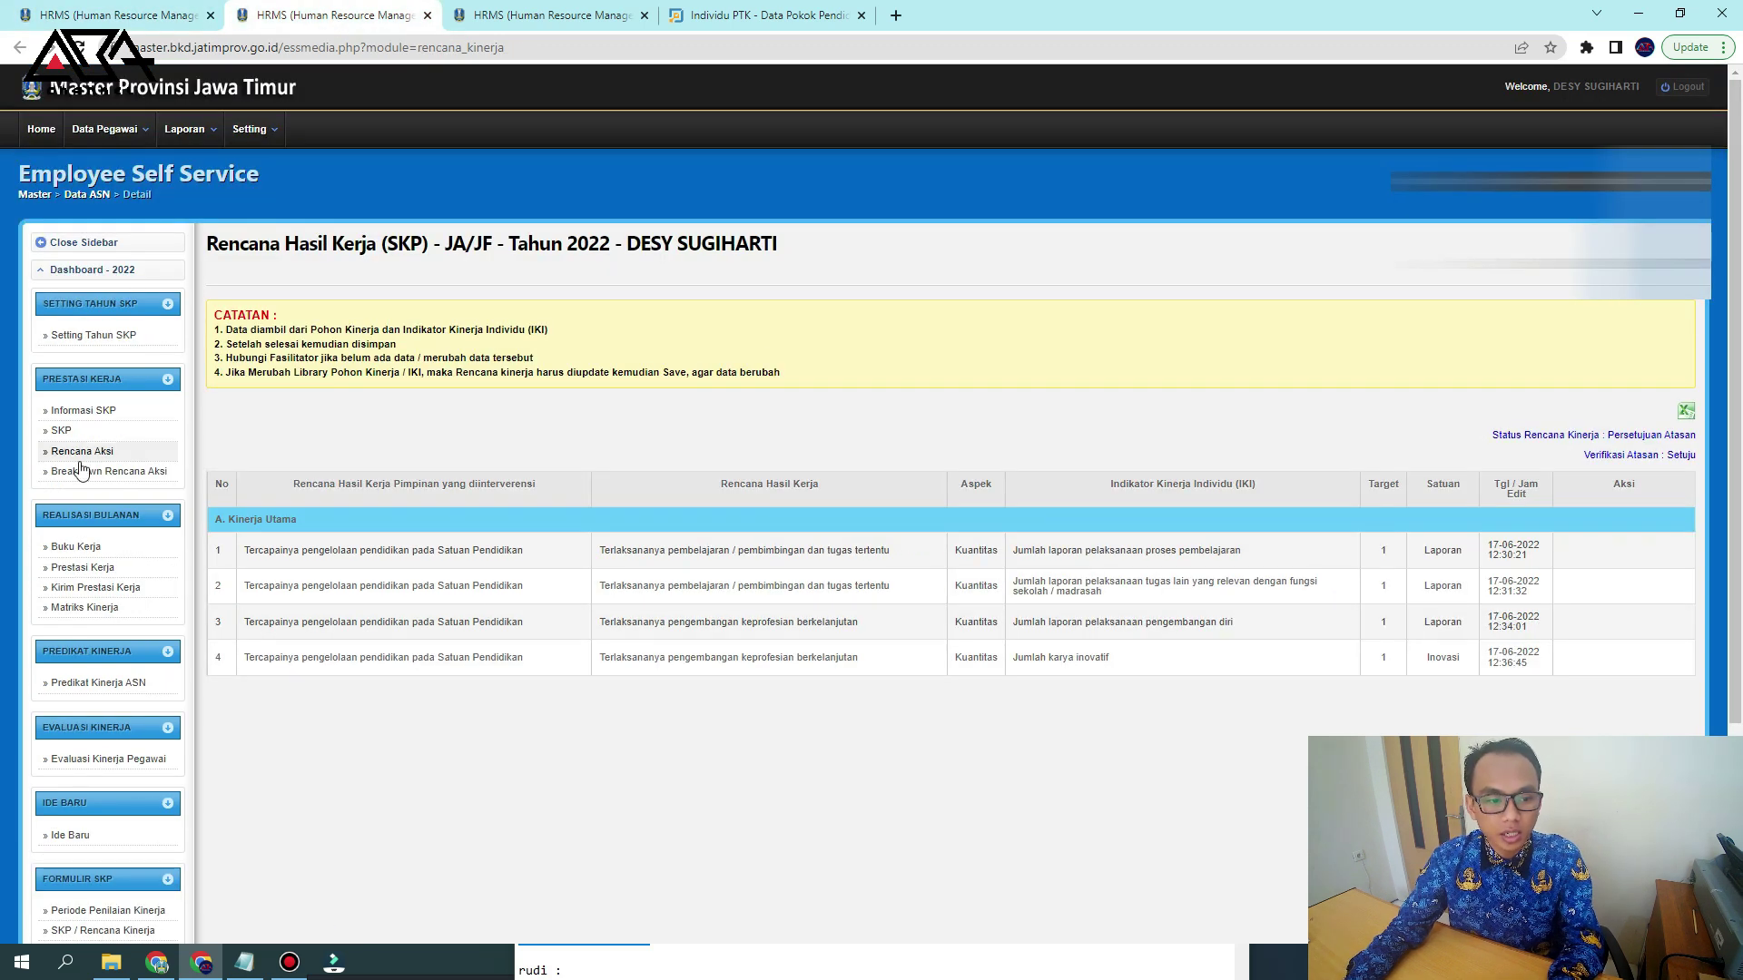
pyautogui.doubleClick(1379, 554)
pyautogui.click(1386, 594)
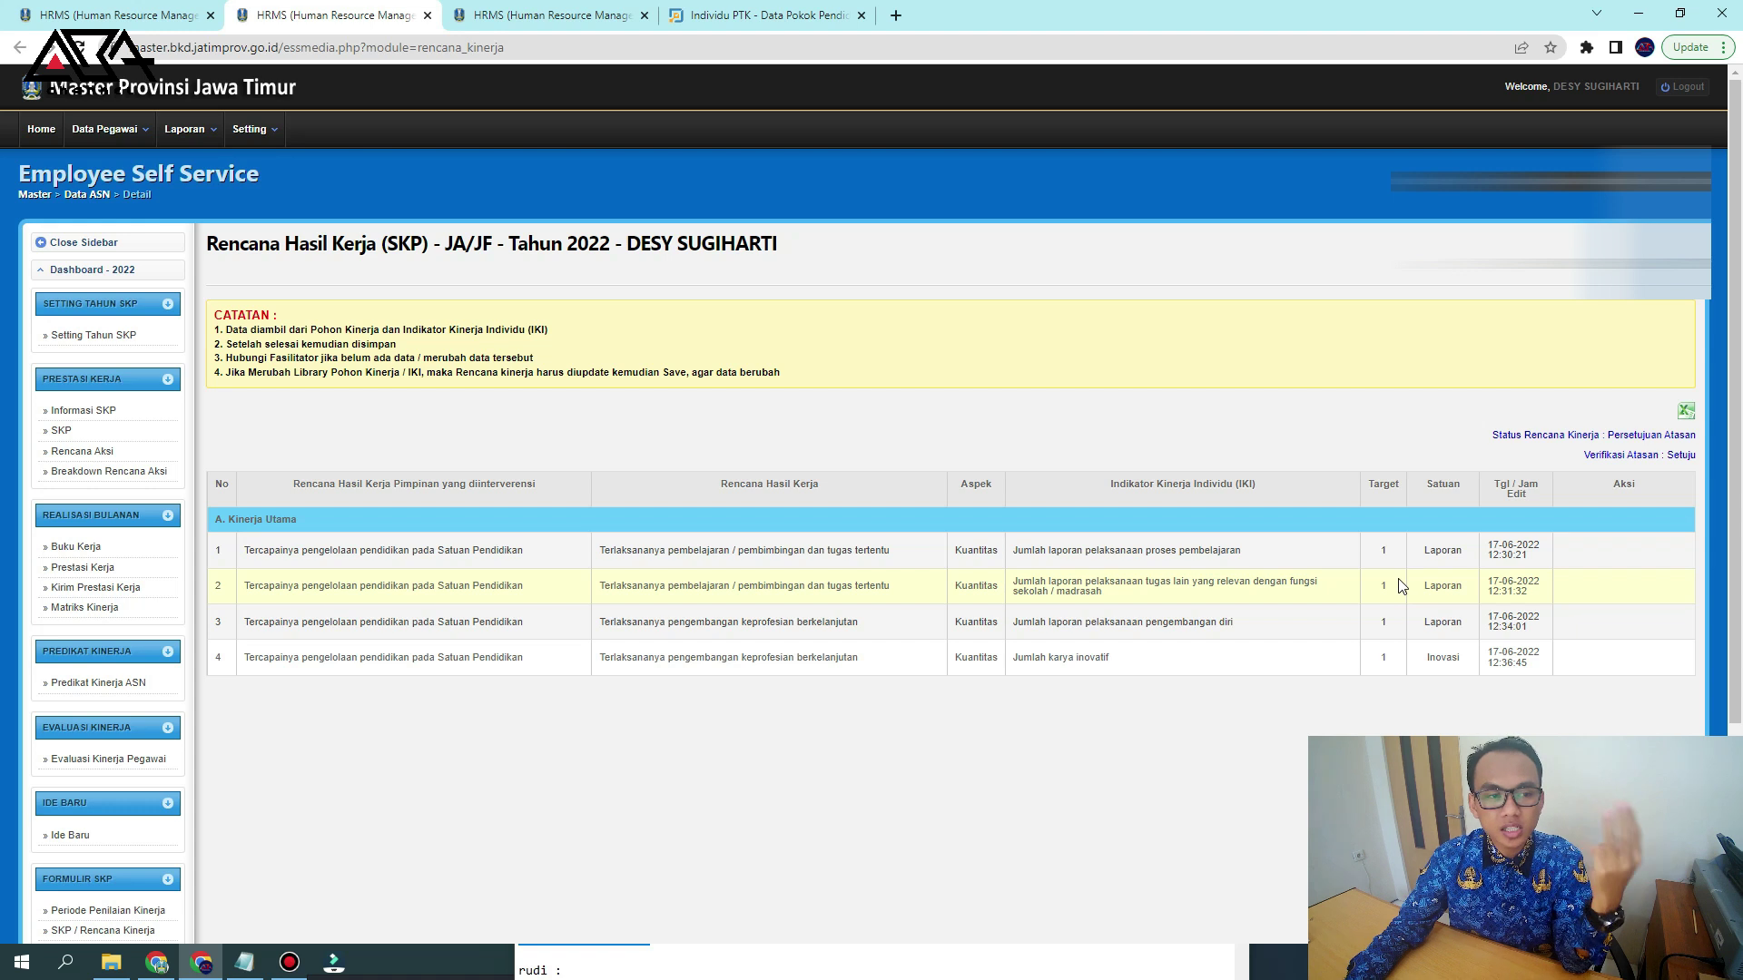
# In Evaluasi Kinerja, enter a realization of 1 for the indicator "Jumlah laporan pelaksanaan proses pembelajaran" and save it
pyautogui.moveTo(213, 135)
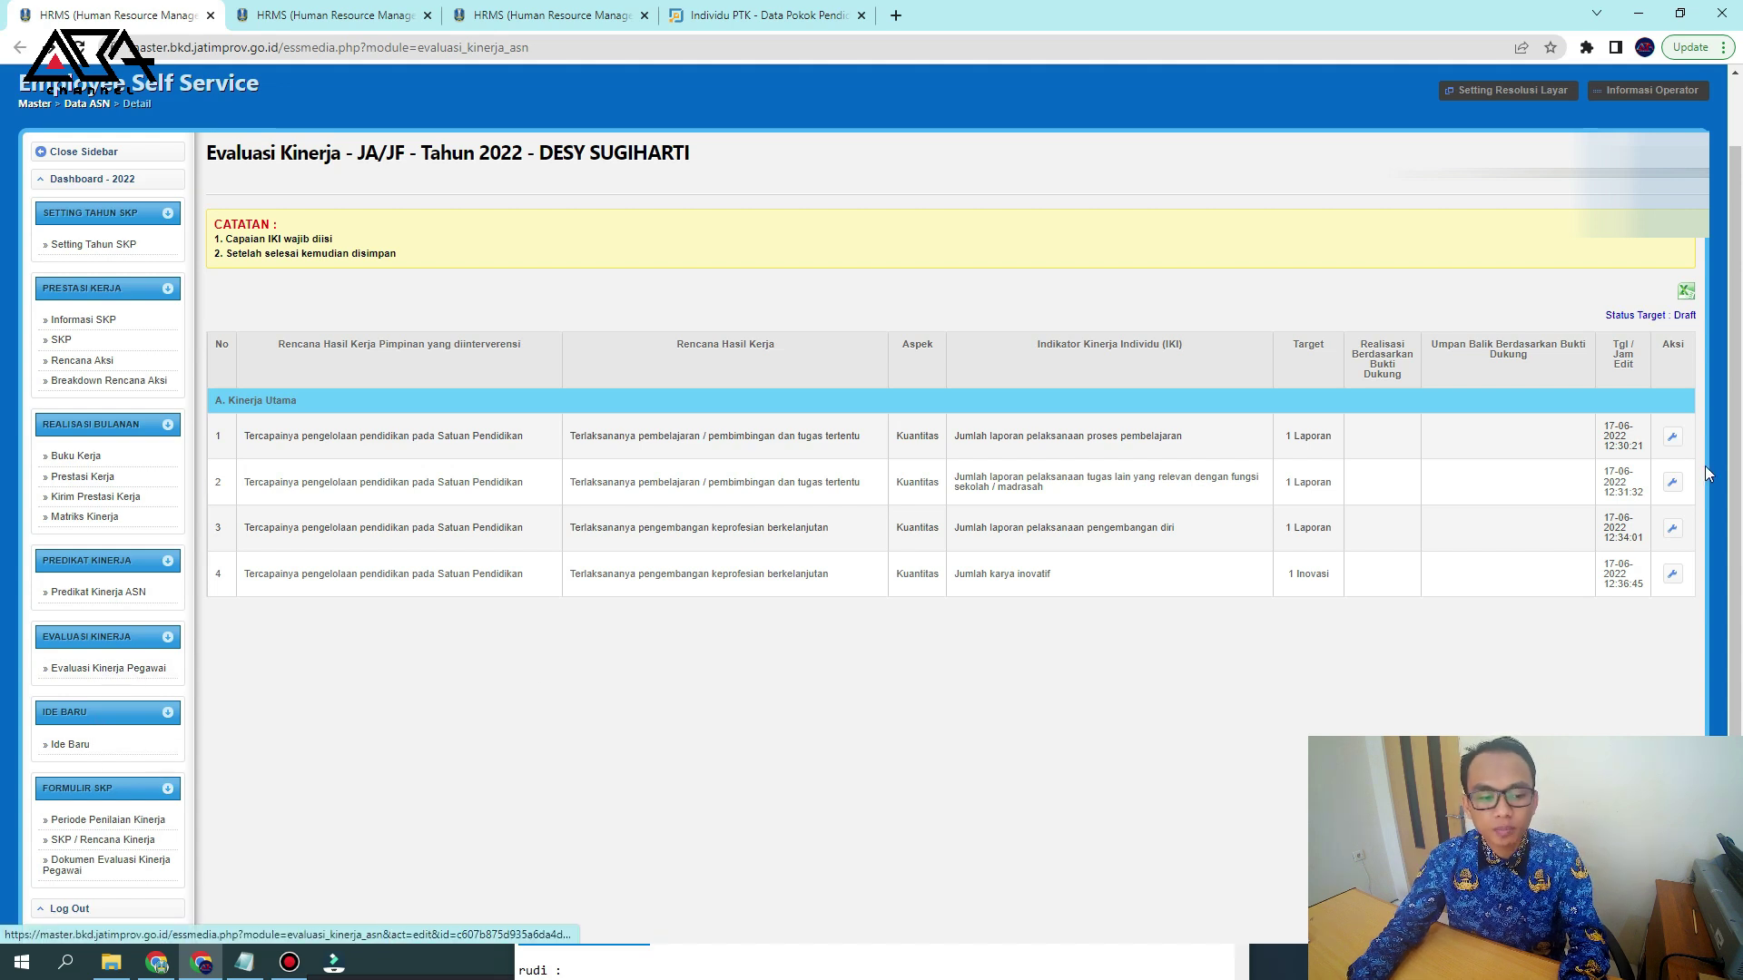
pyautogui.click(1673, 439)
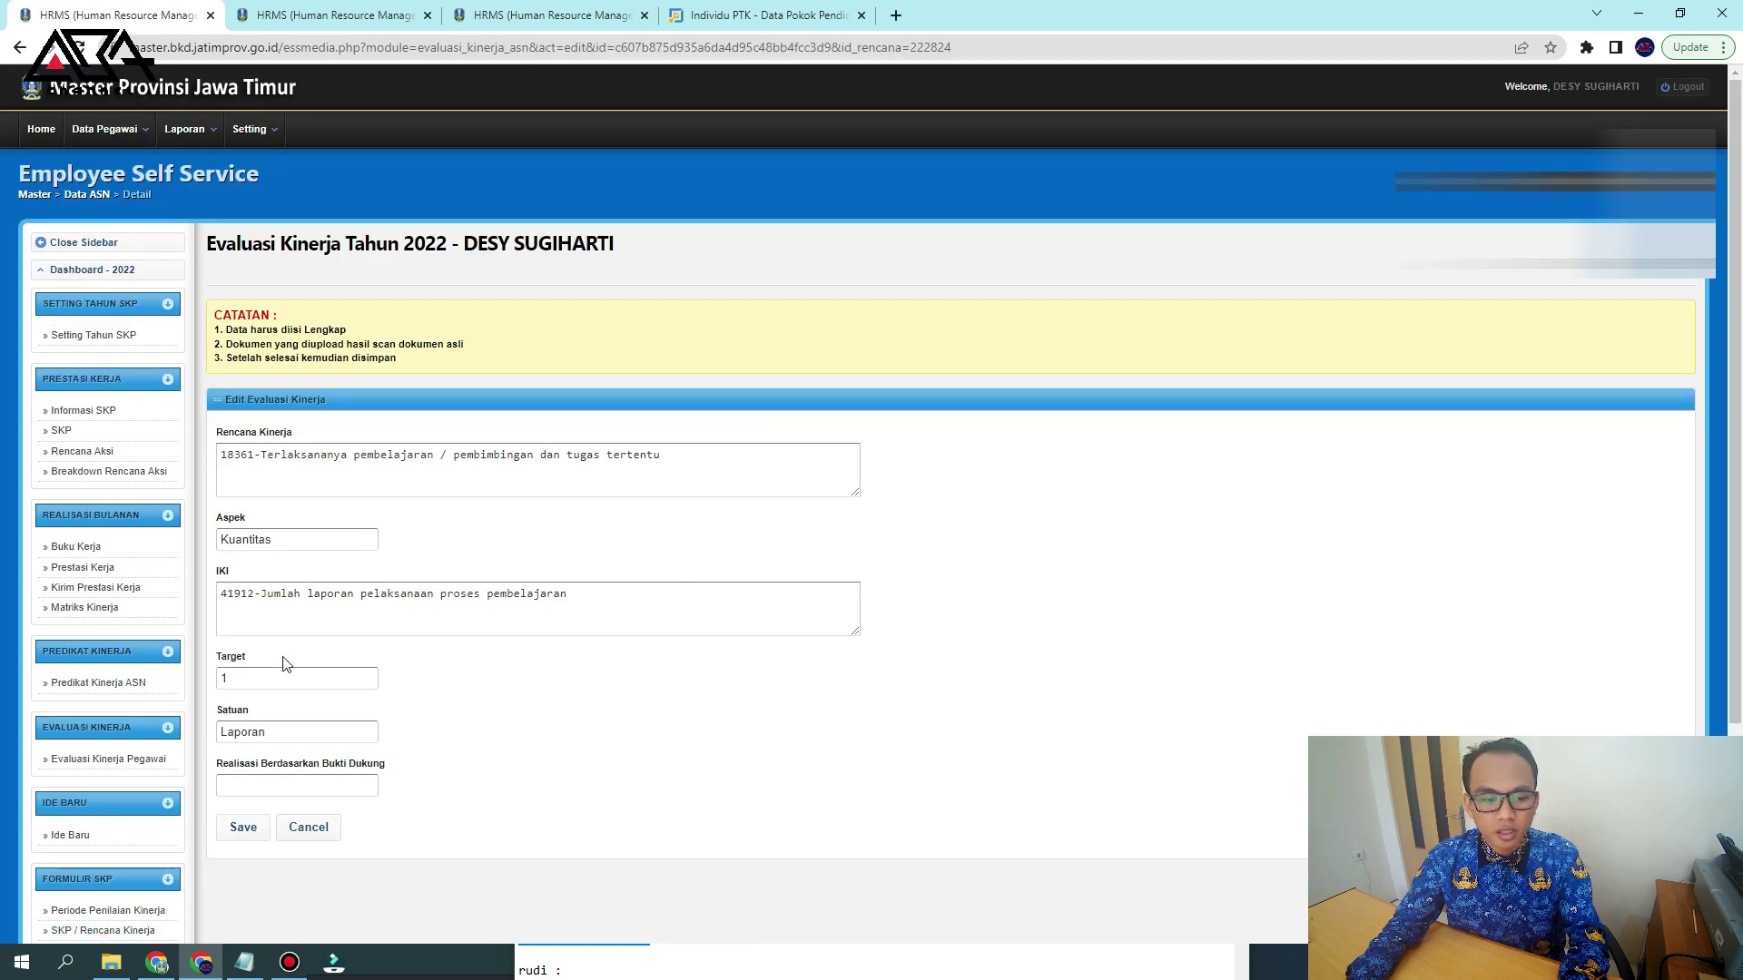
pyautogui.click(260, 675)
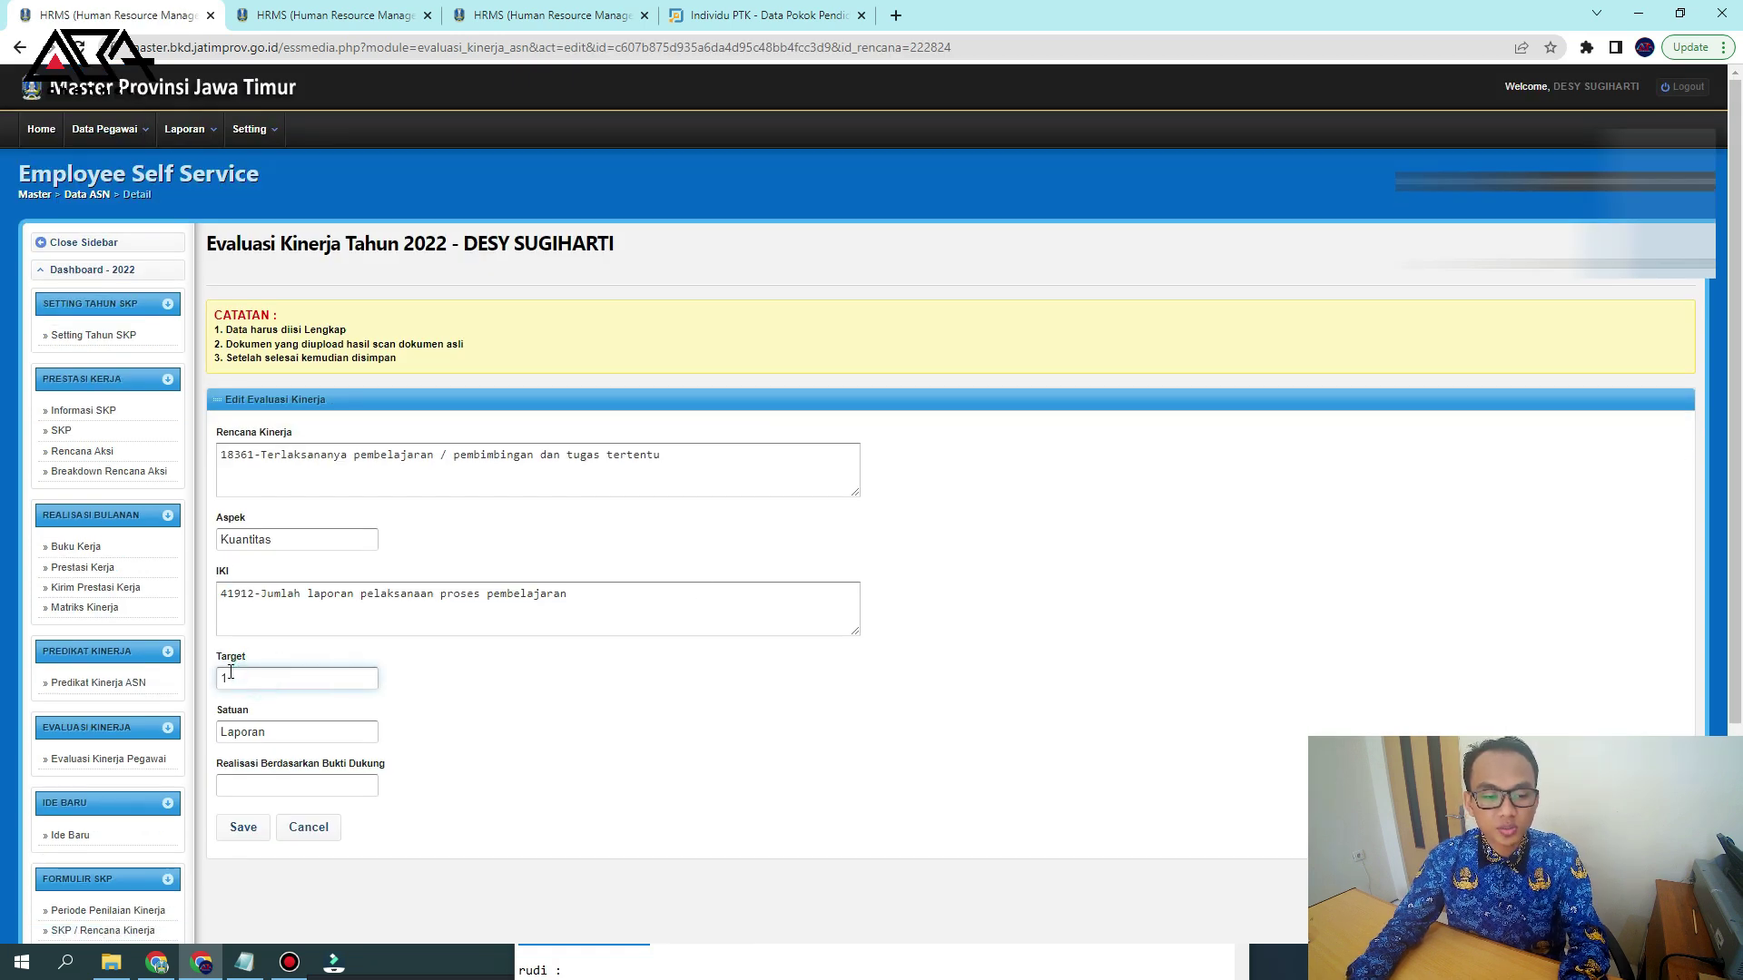
pyautogui.click(270, 787)
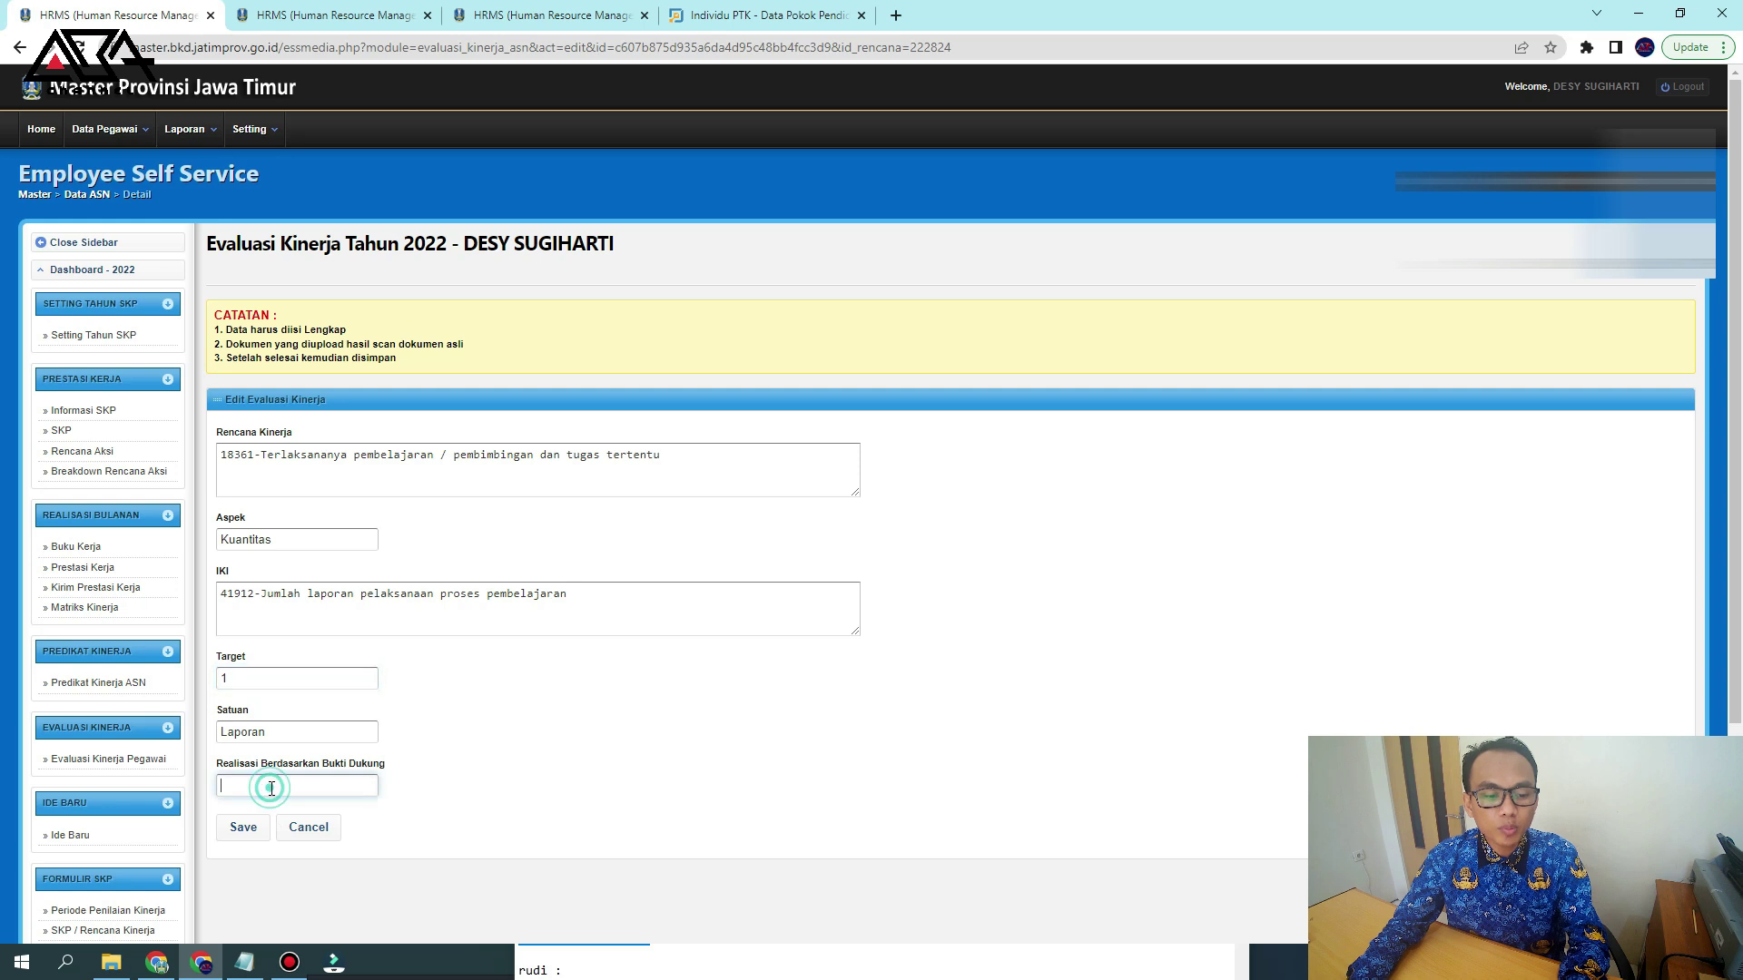
pyautogui.moveTo(229, 778); pyautogui.dragTo(458, 776)
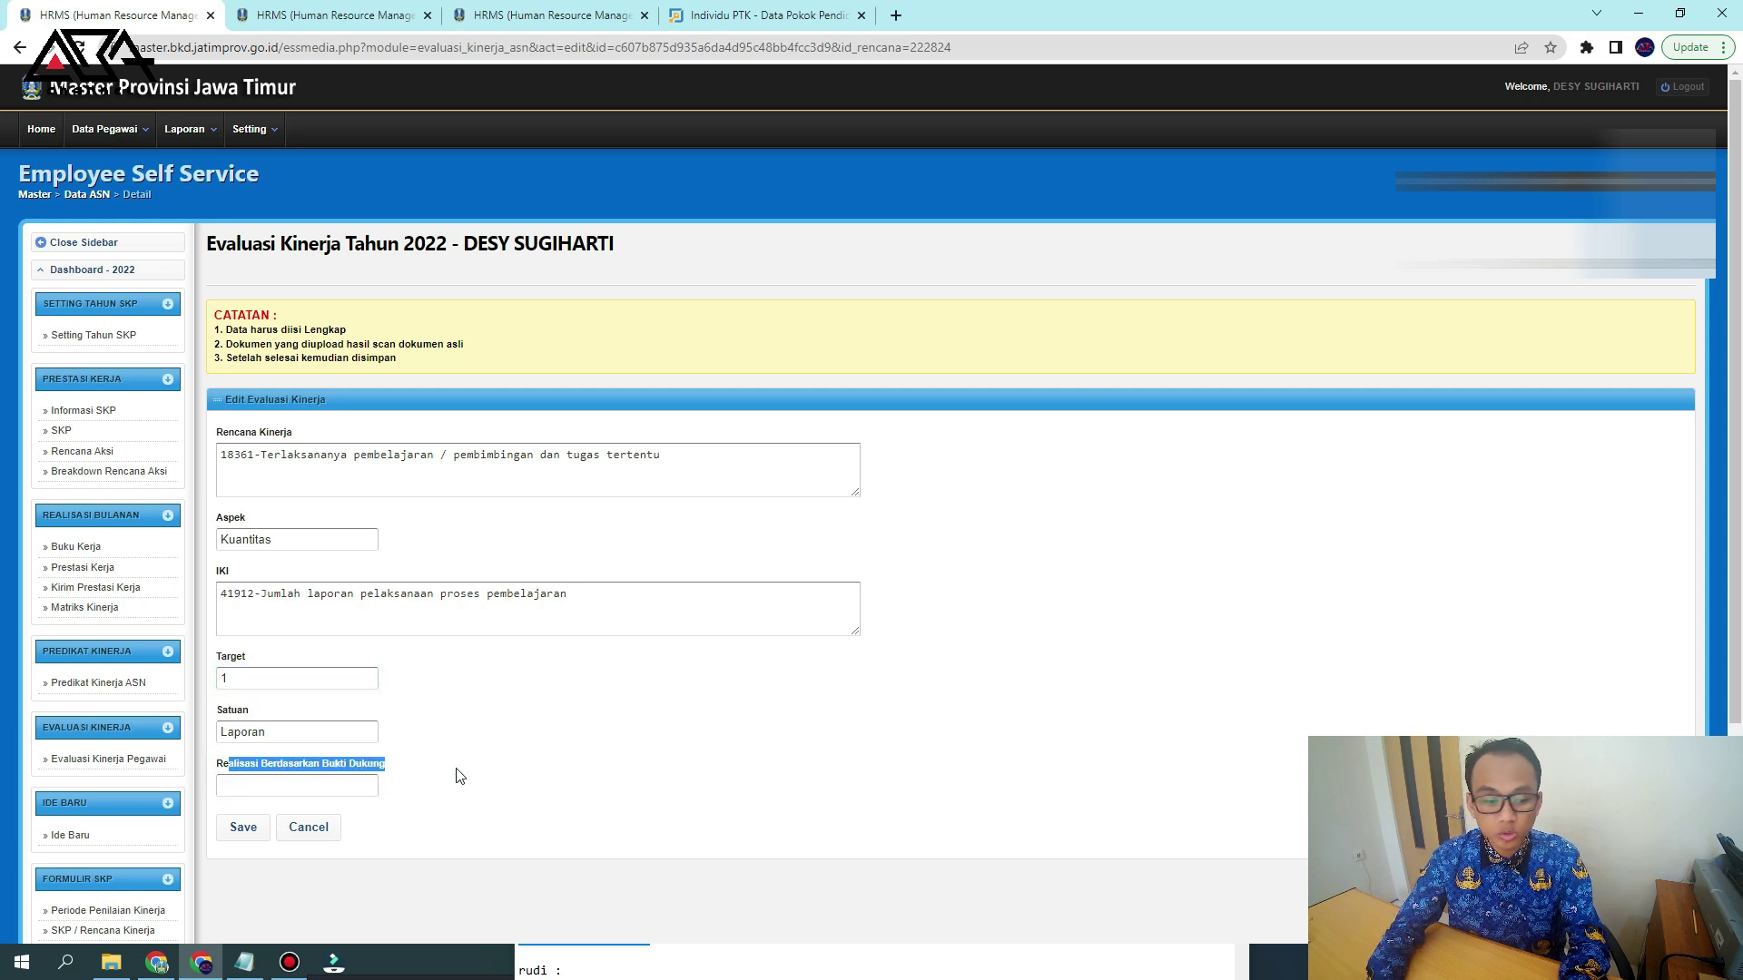
pyautogui.click(381, 679)
pyautogui.click(298, 789)
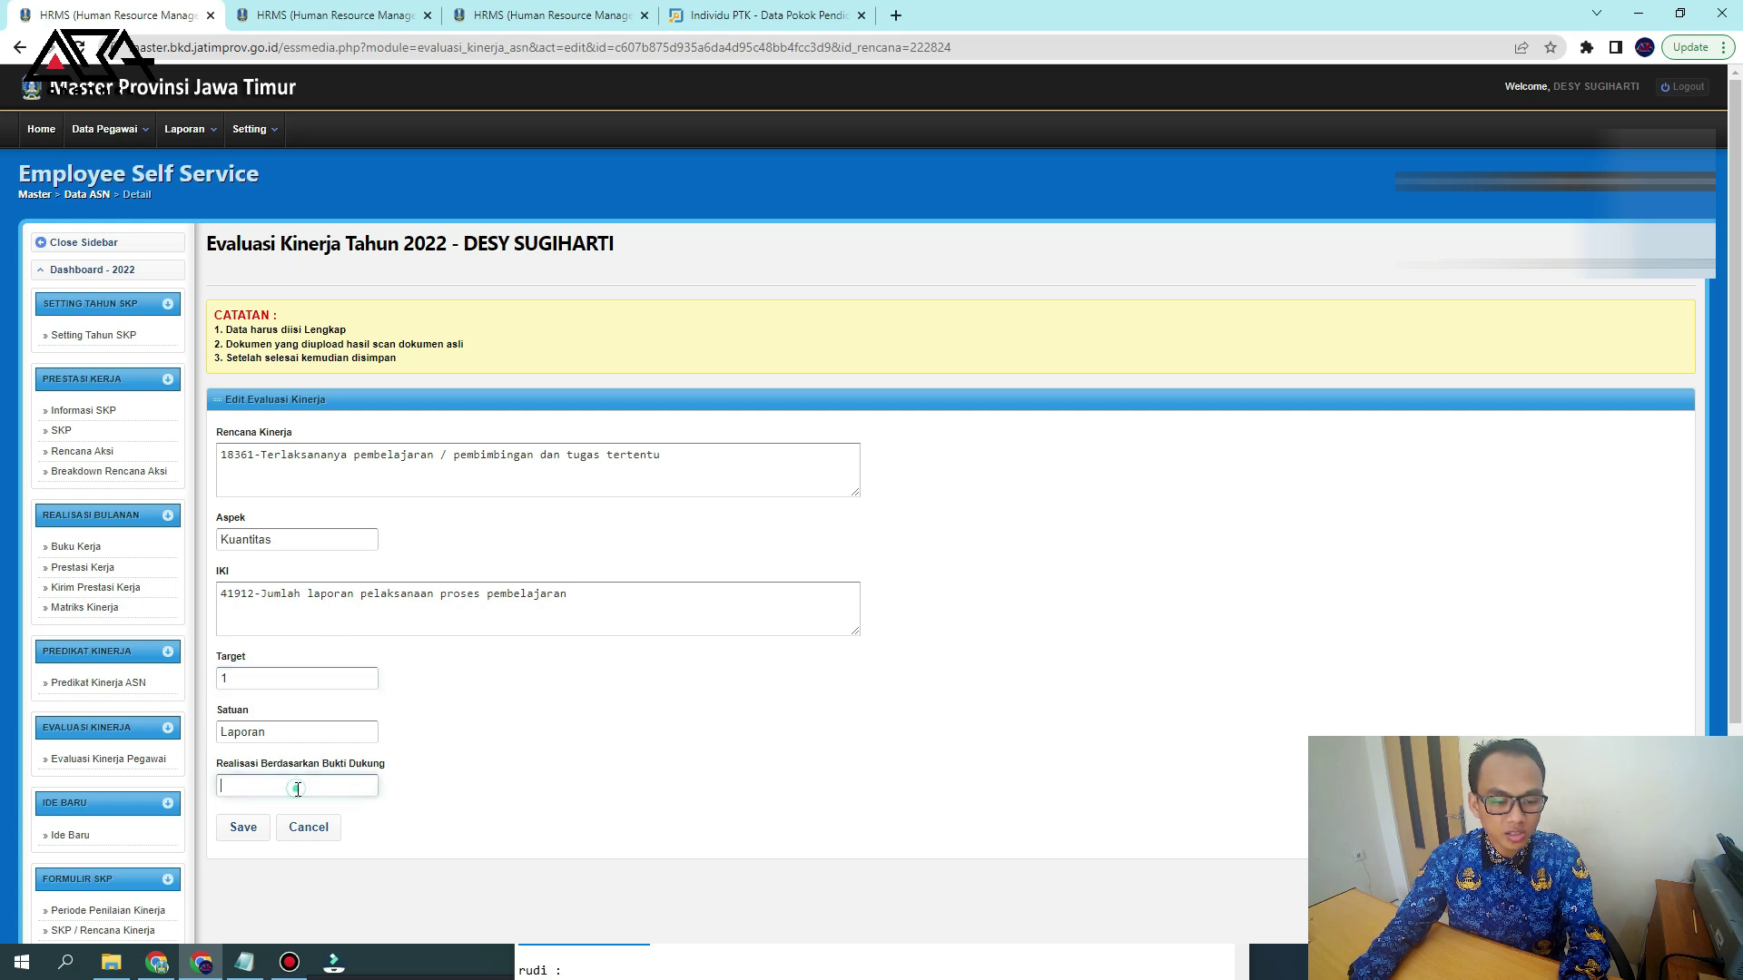
pyautogui.write('1')
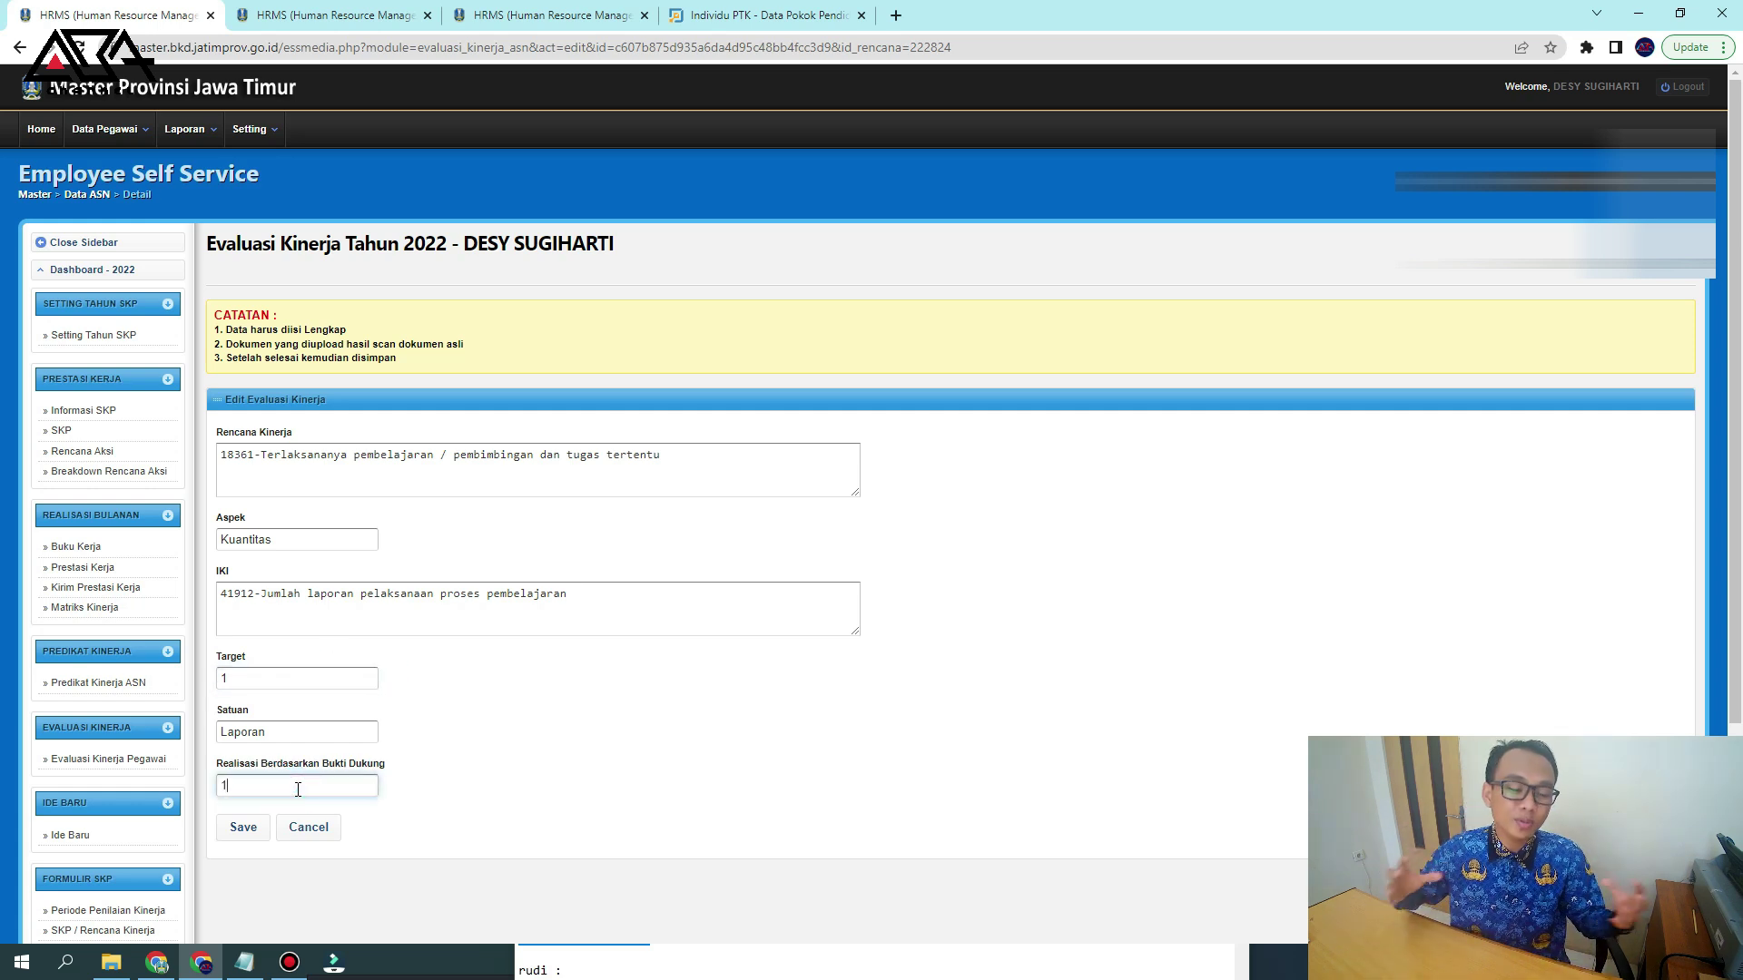
pyautogui.click(238, 830)
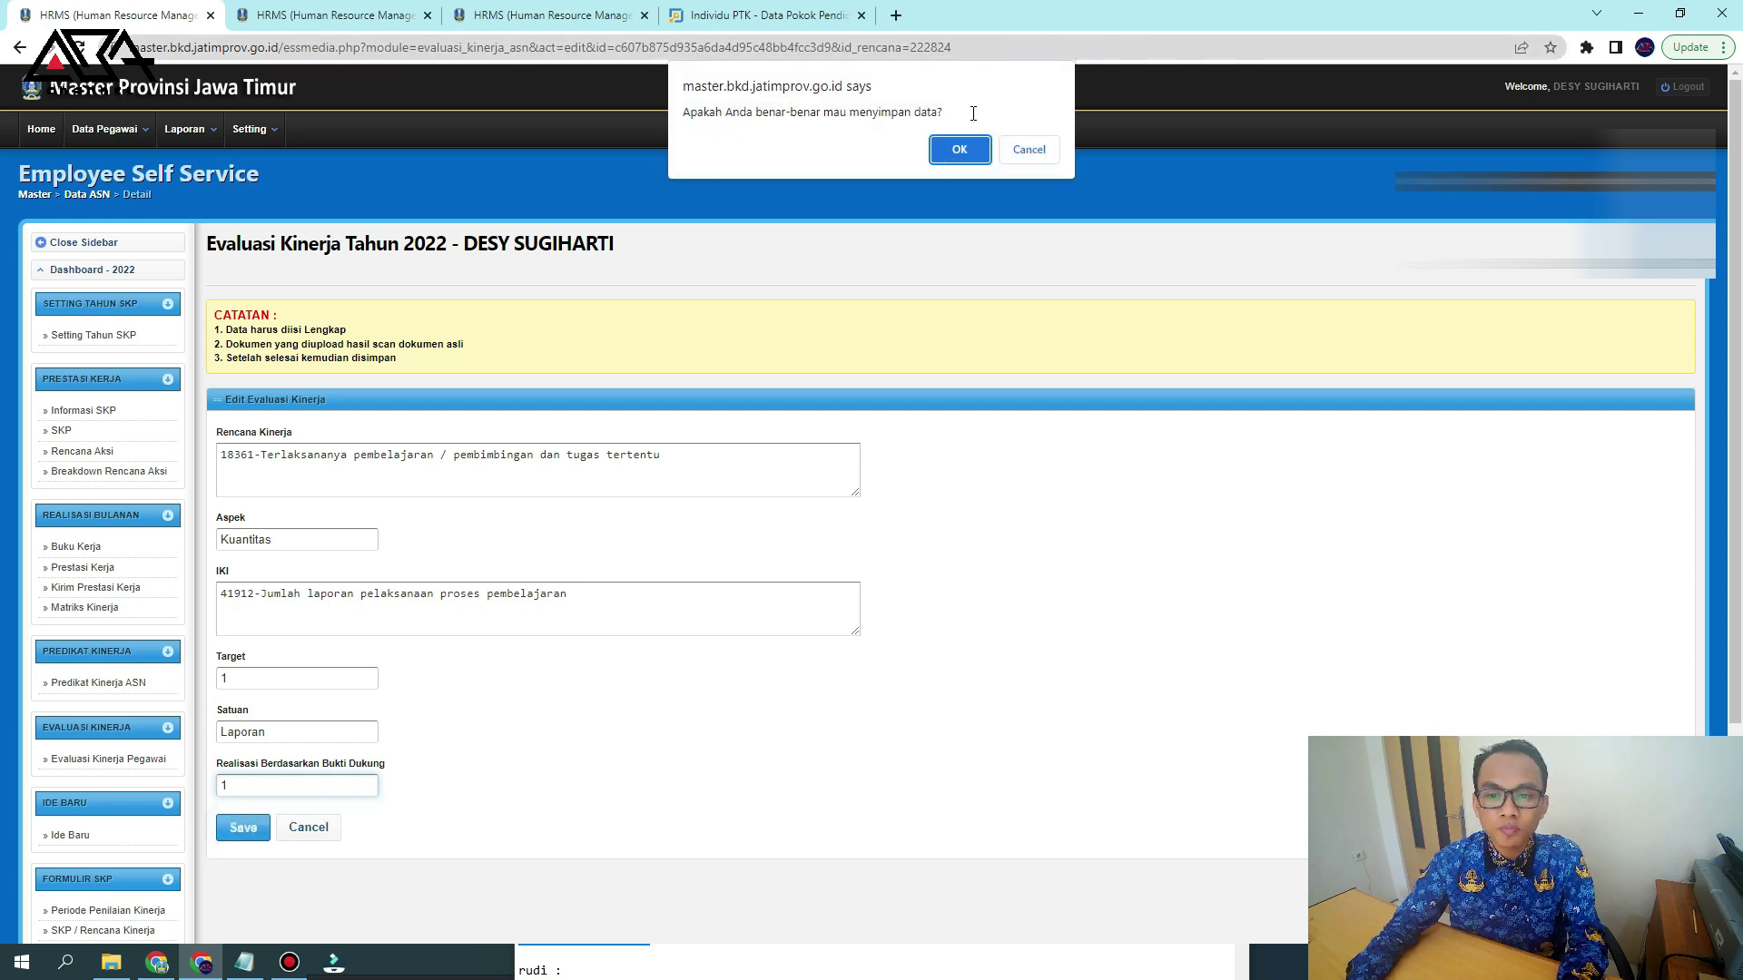
pyautogui.click(979, 148)
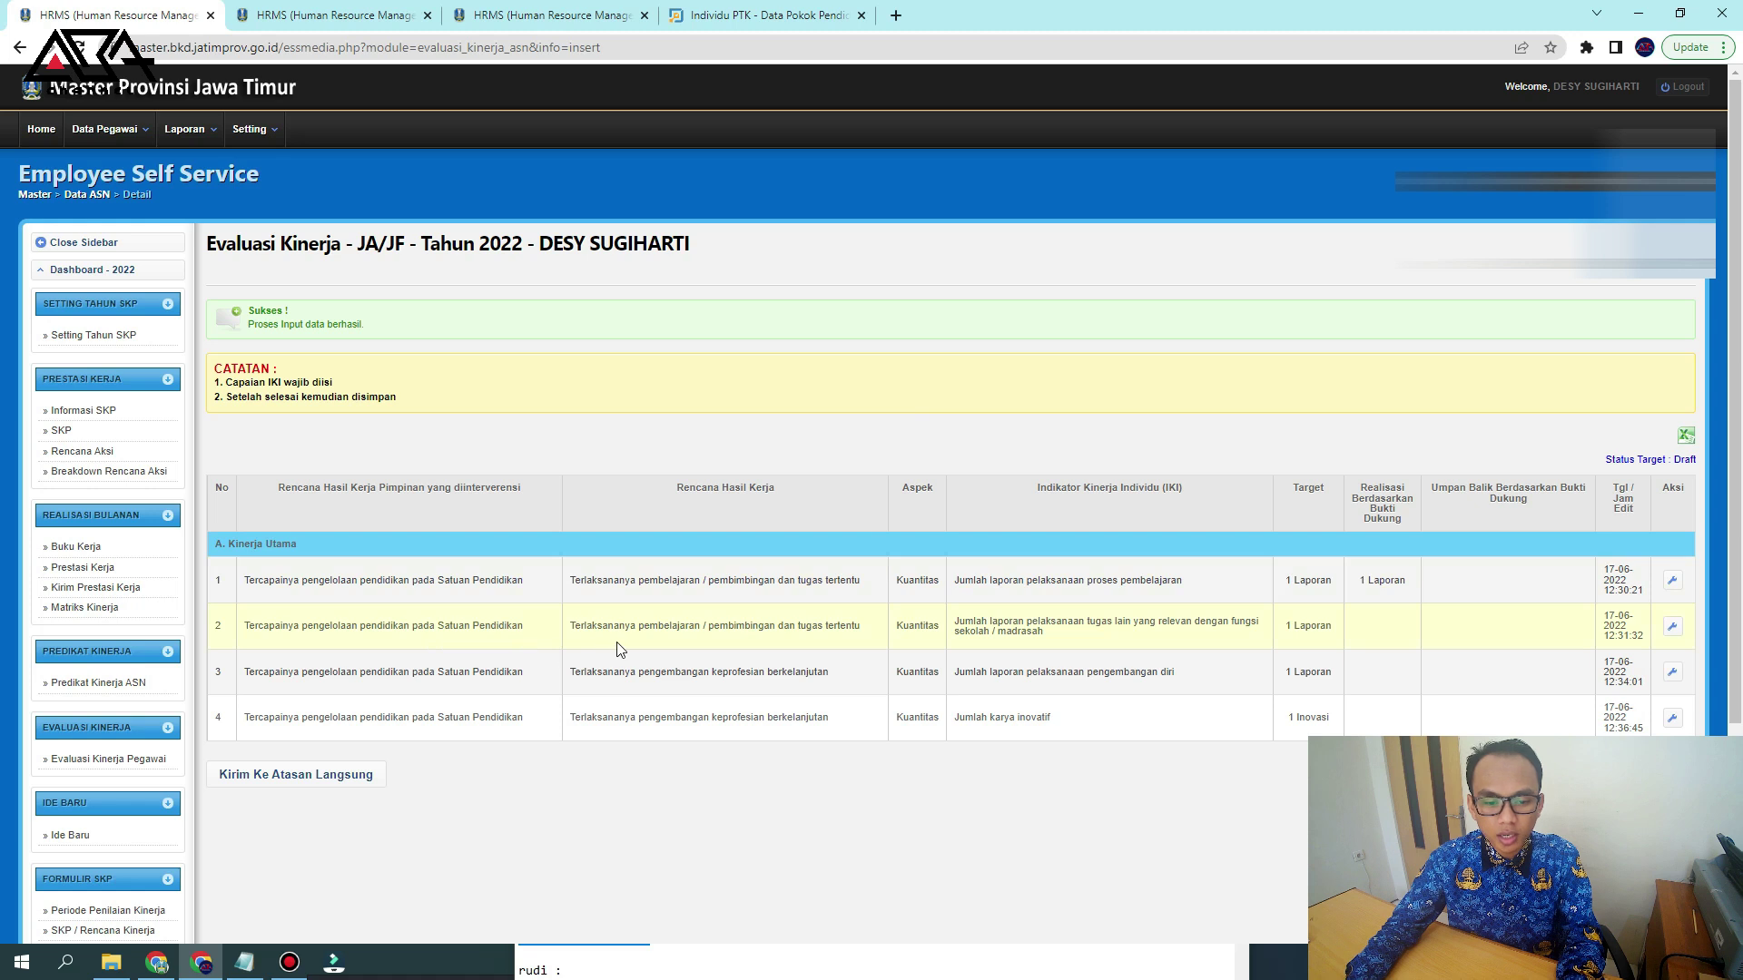
# Enter and save a realization of 1 for the indicator "Jumlah laporan pelaksanaan tugas lain yang relevan dengan fungsi sekolah / madrasah"
pyautogui.doubleClick(576, 632)
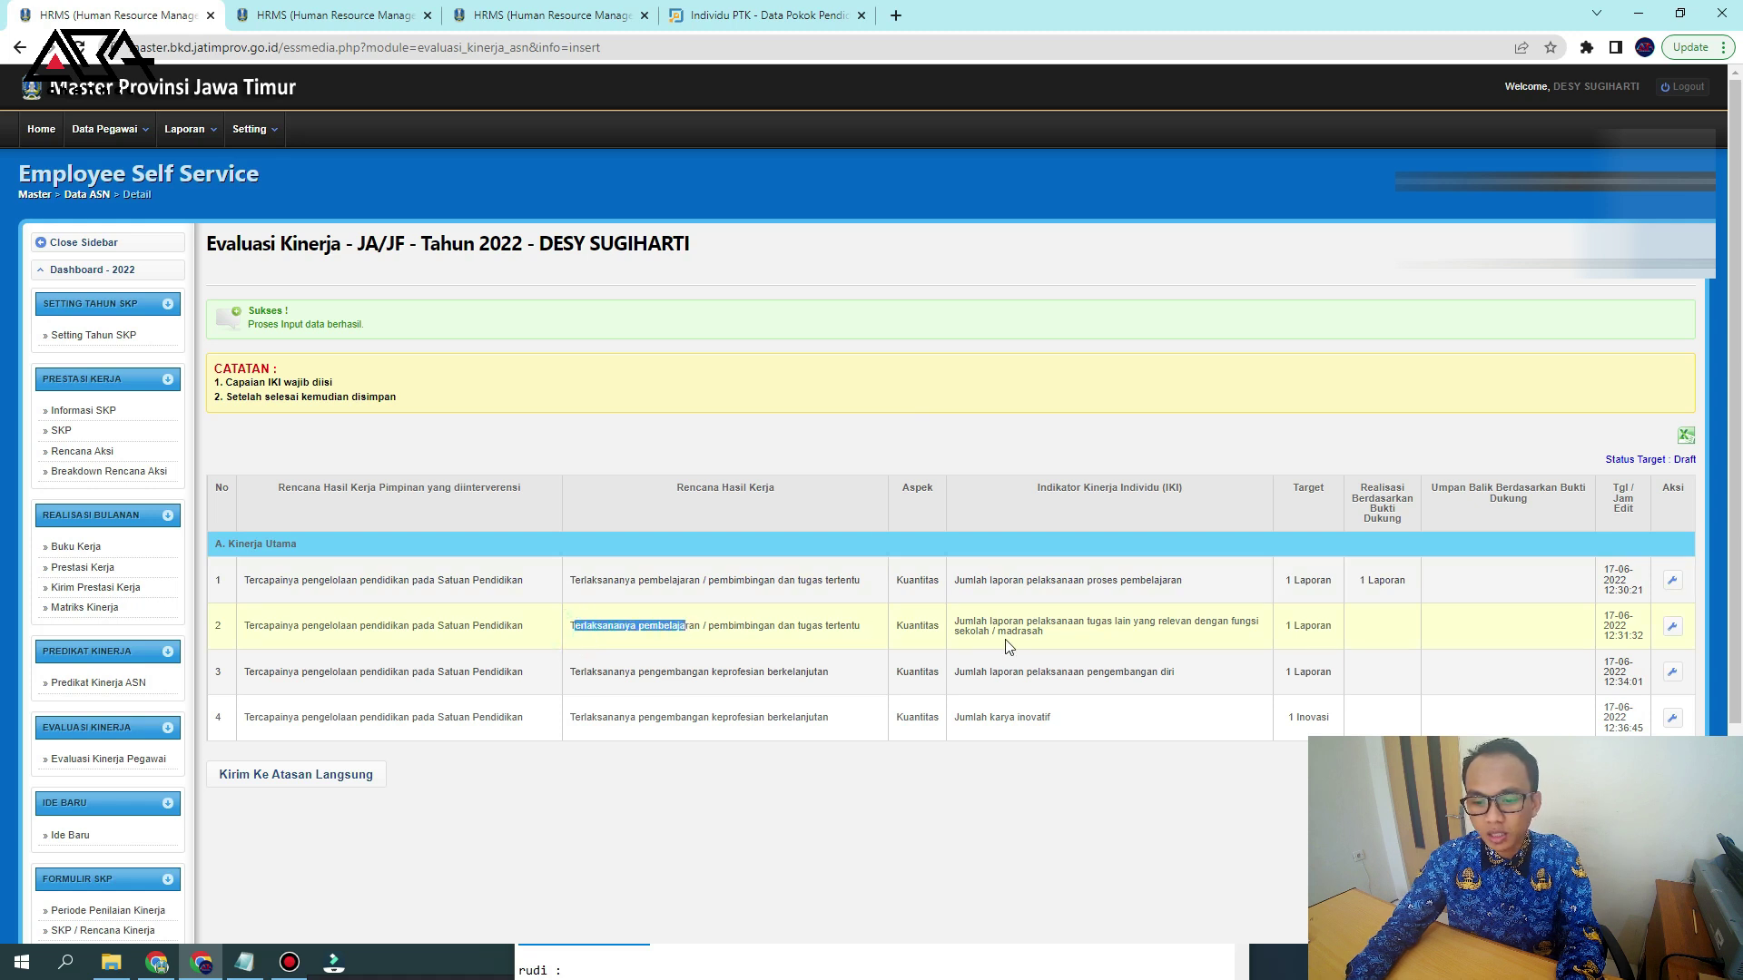
pyautogui.moveTo(1046, 635); pyautogui.dragTo(953, 621)
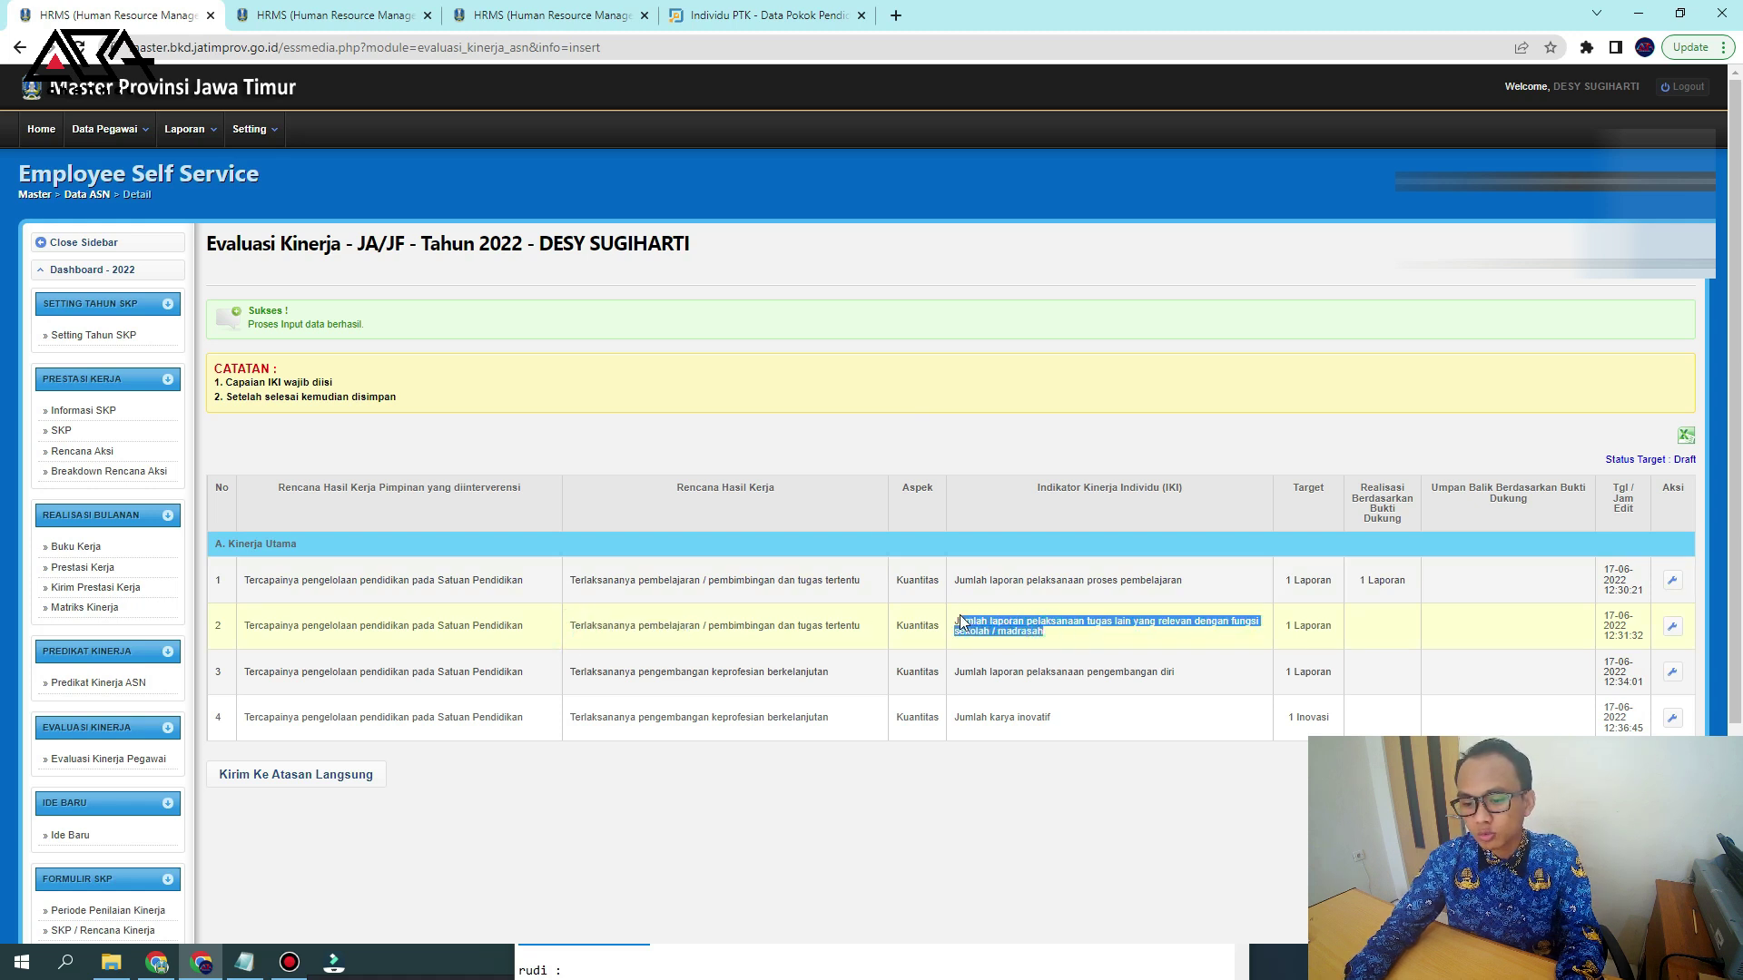
pyautogui.click(1676, 629)
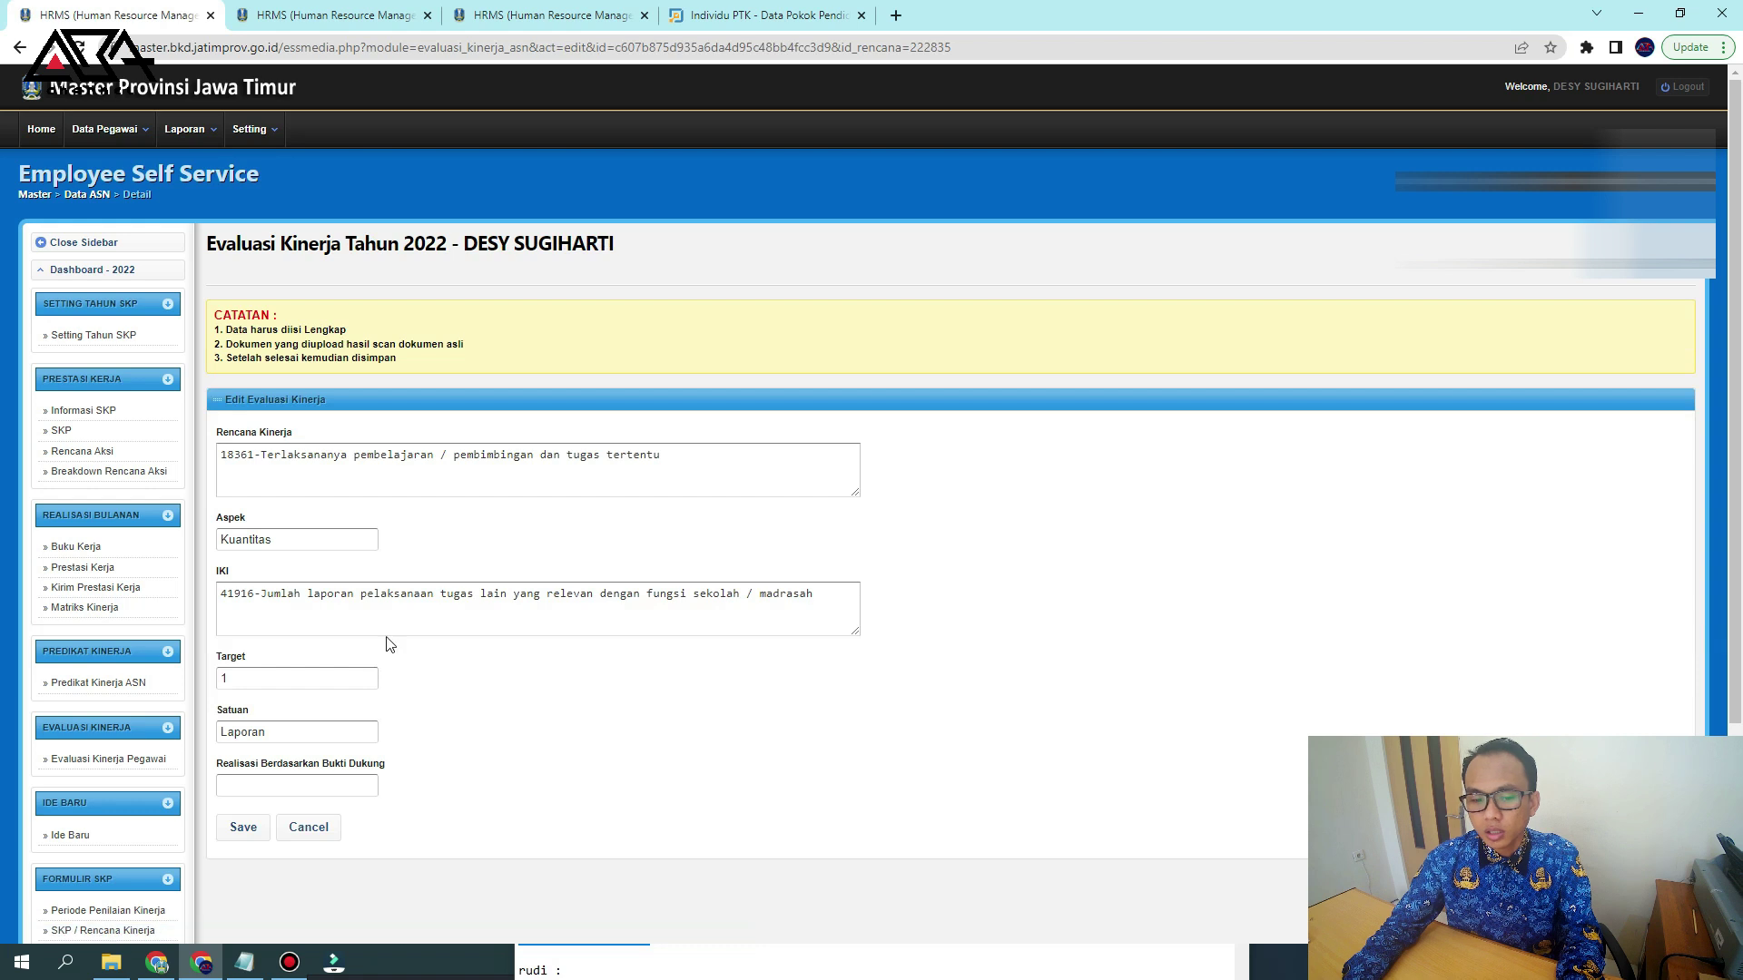
pyautogui.click(293, 786)
pyautogui.write('1')
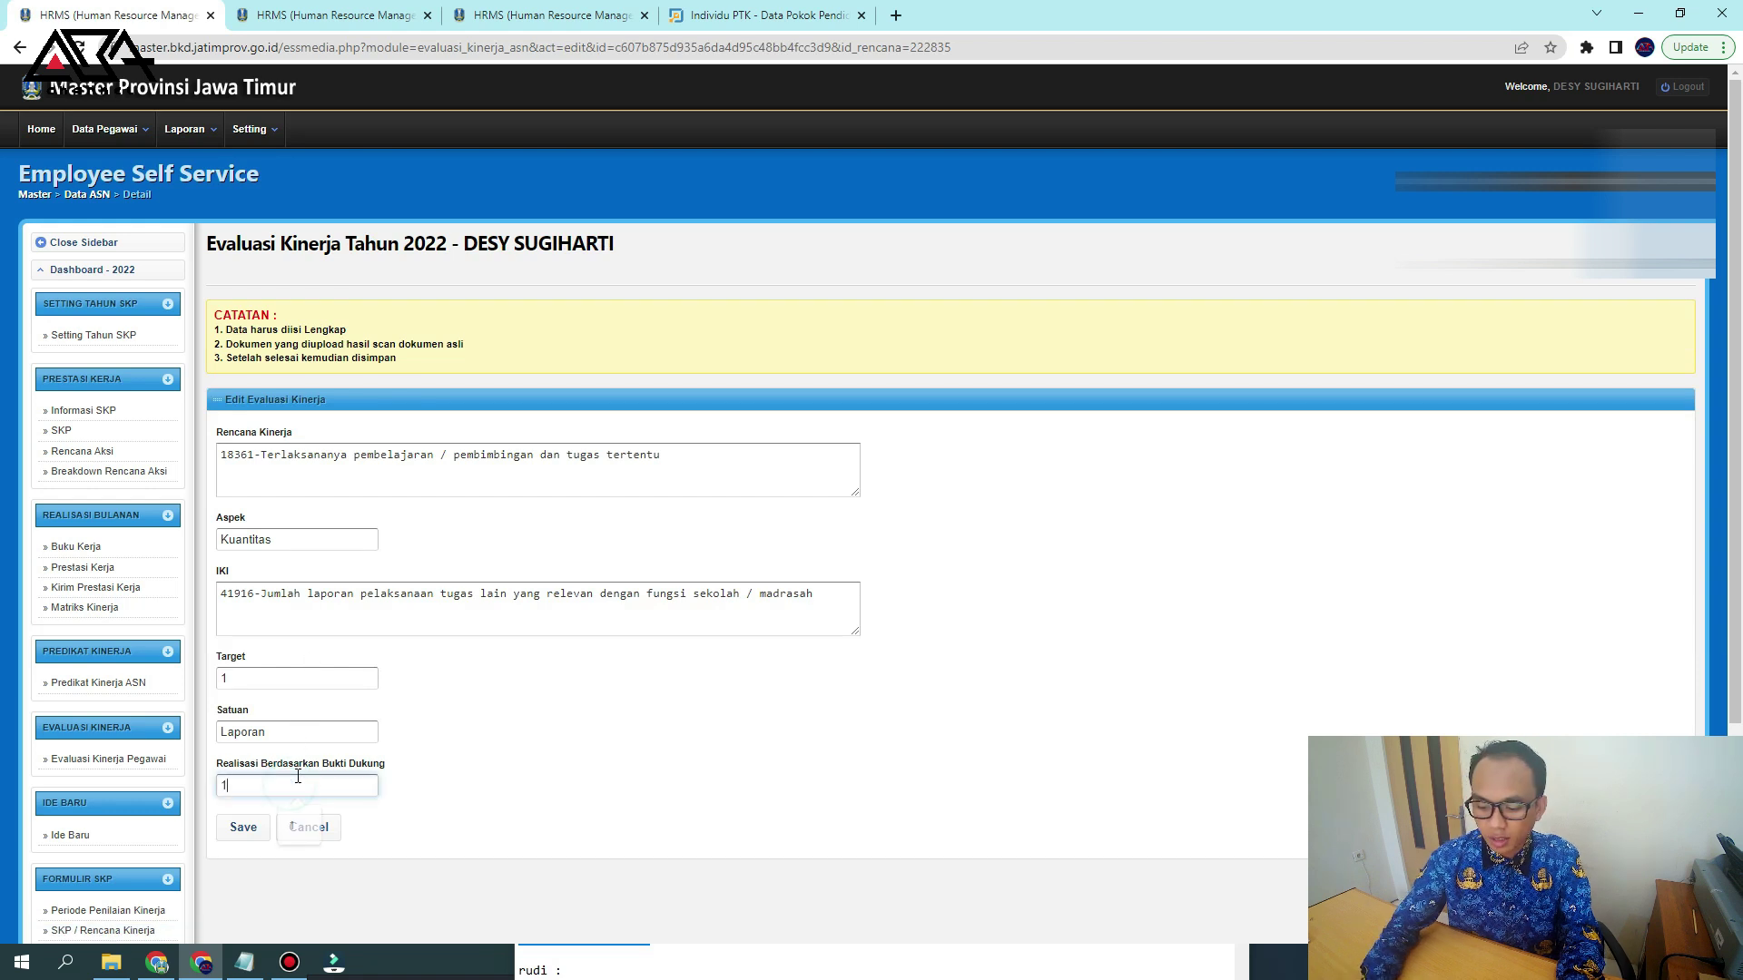
pyautogui.click(244, 826)
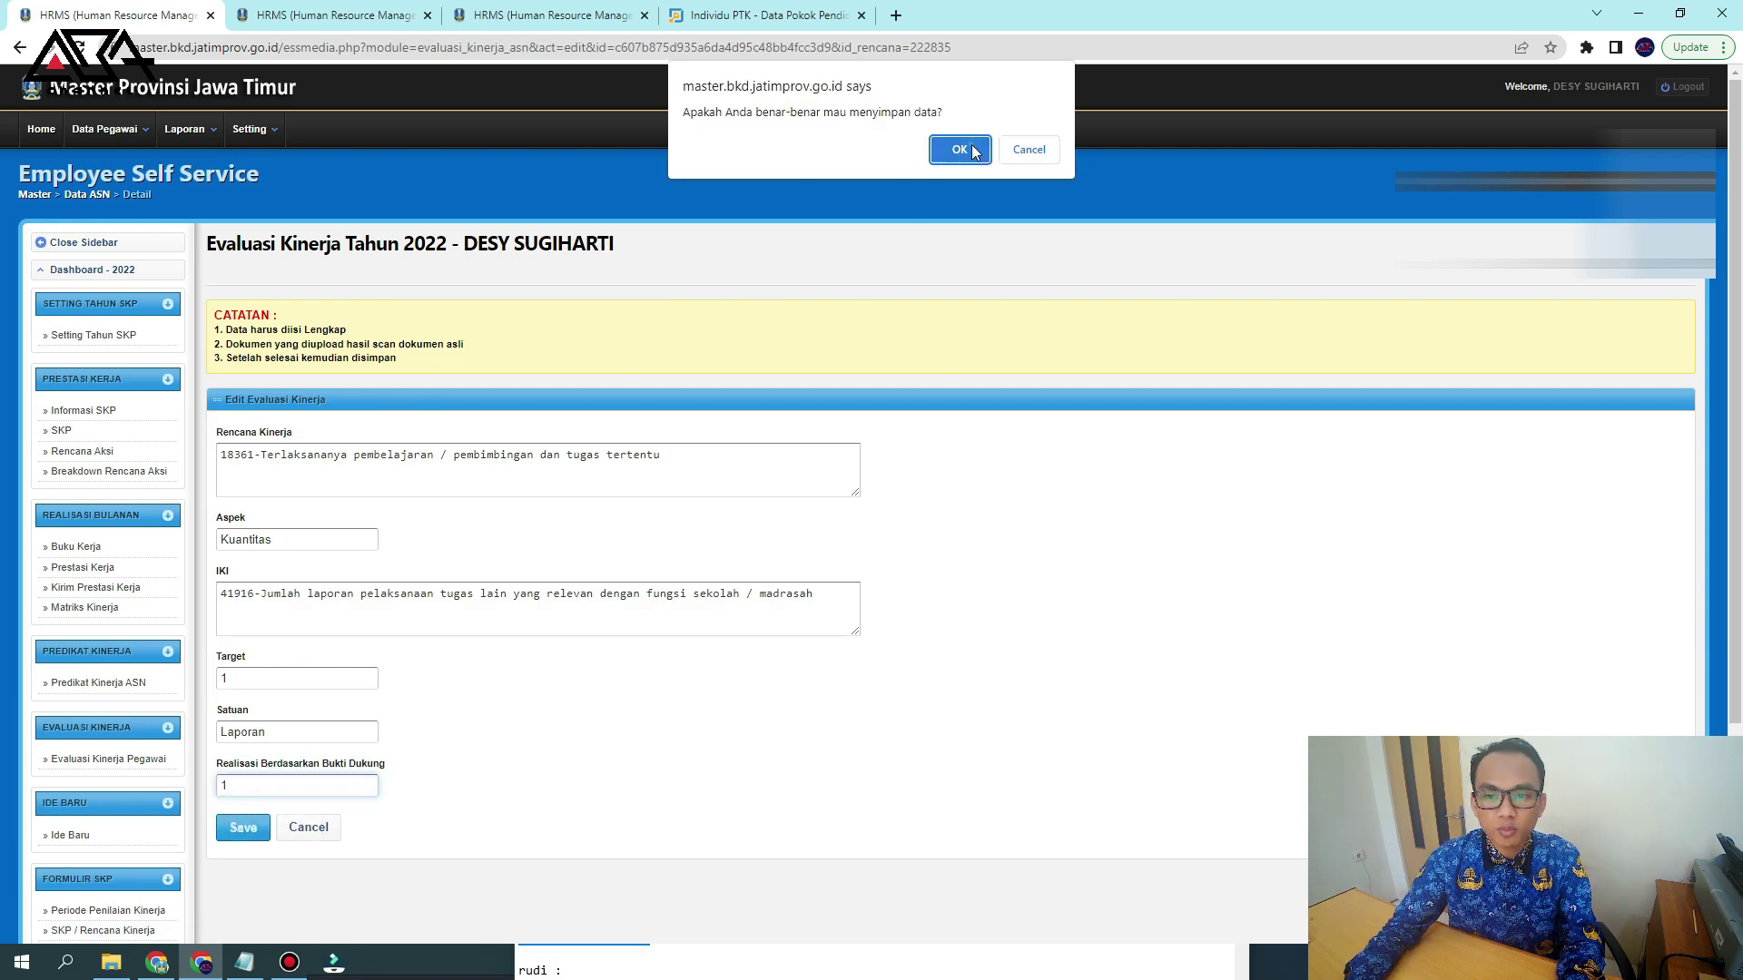
pyautogui.click(967, 145)
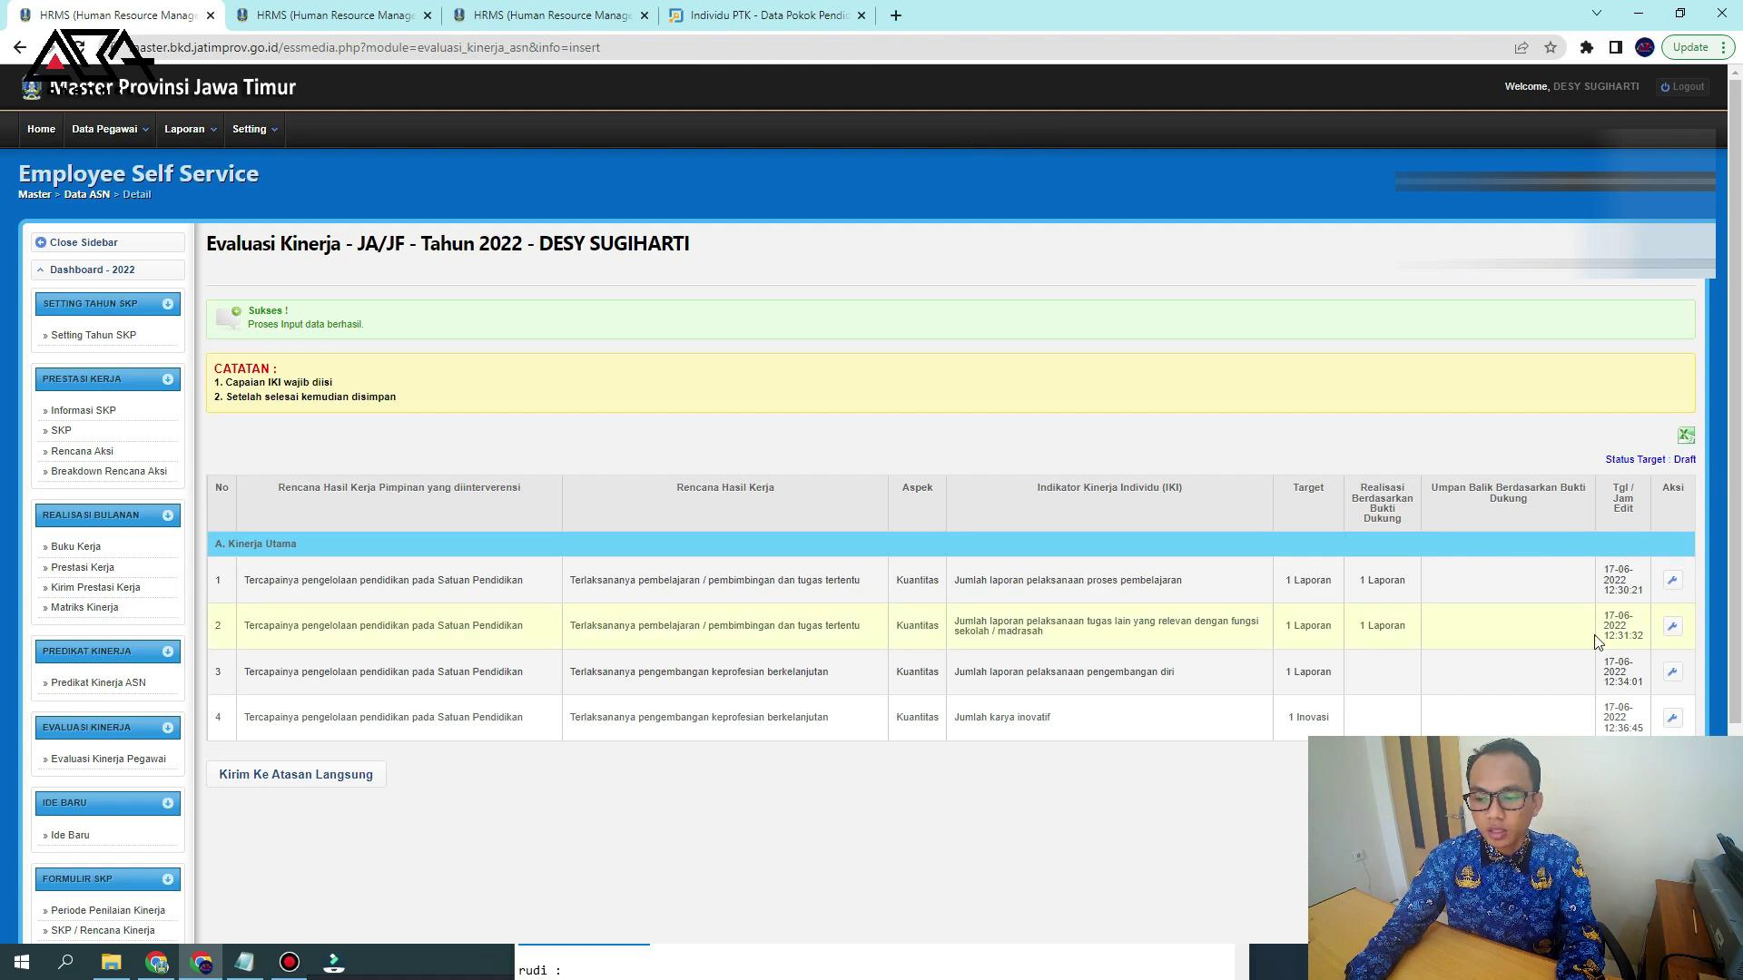
# Enter and save a realization of 1 for the indicator "Jumlah laporan pelaksanaan pengembangan diri"
pyautogui.click(1672, 672)
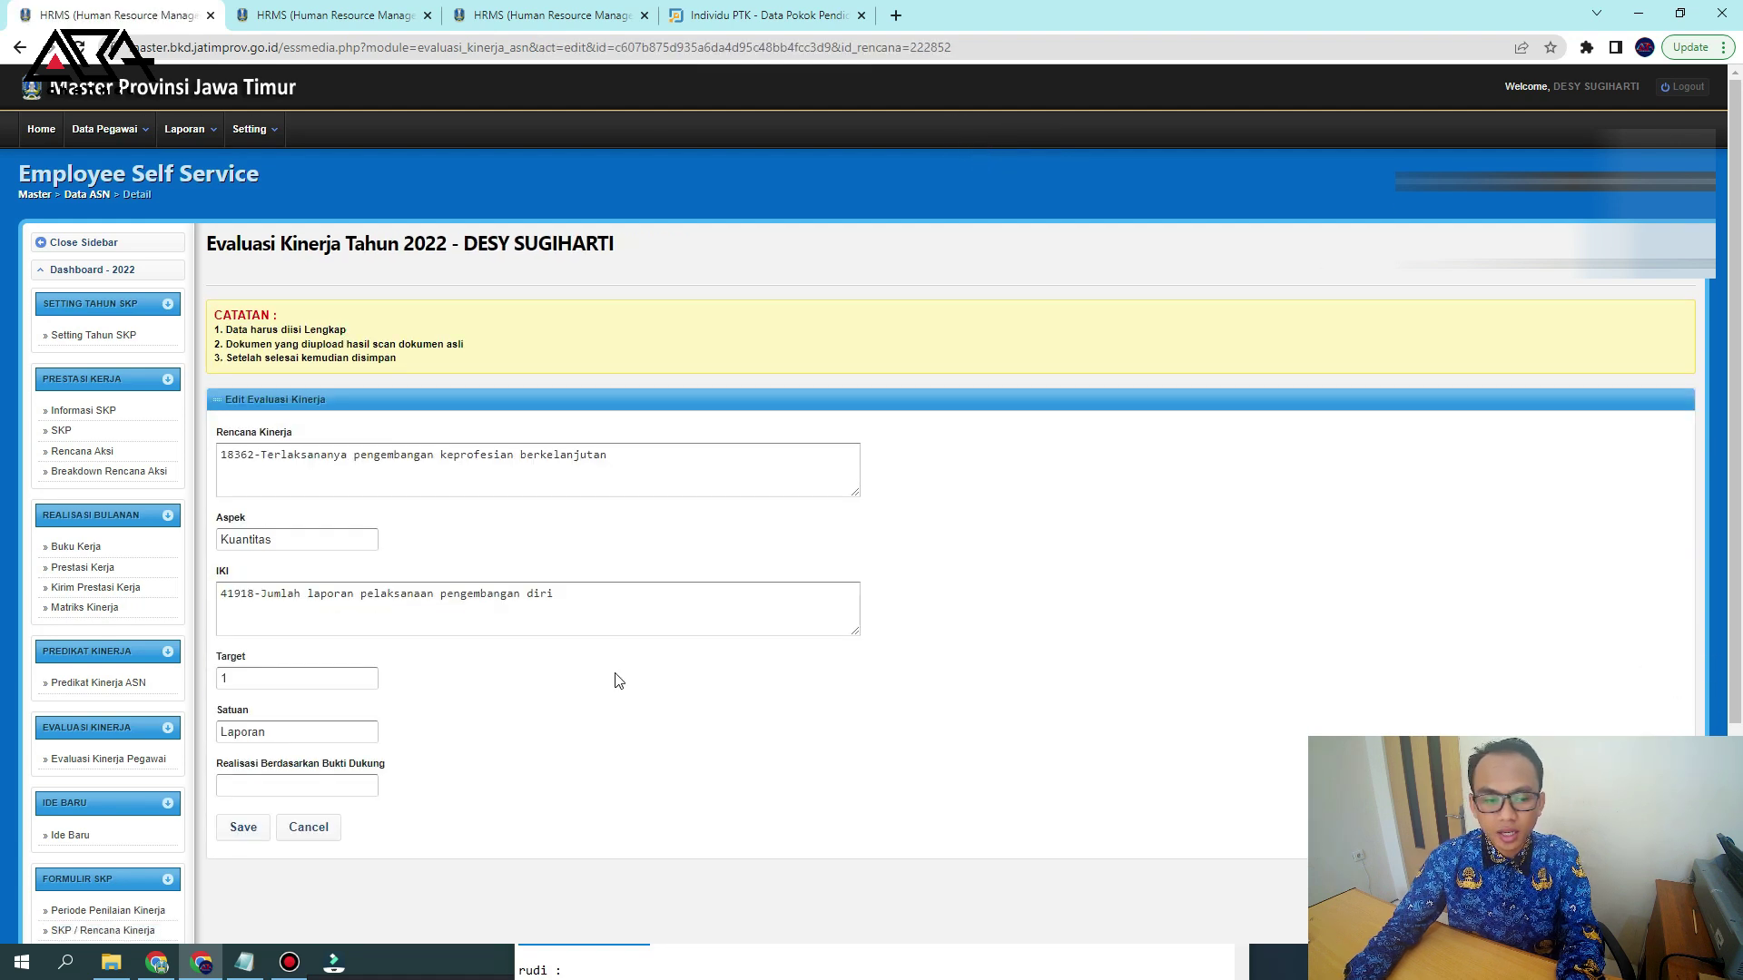
pyautogui.click(255, 786)
pyautogui.write('1')
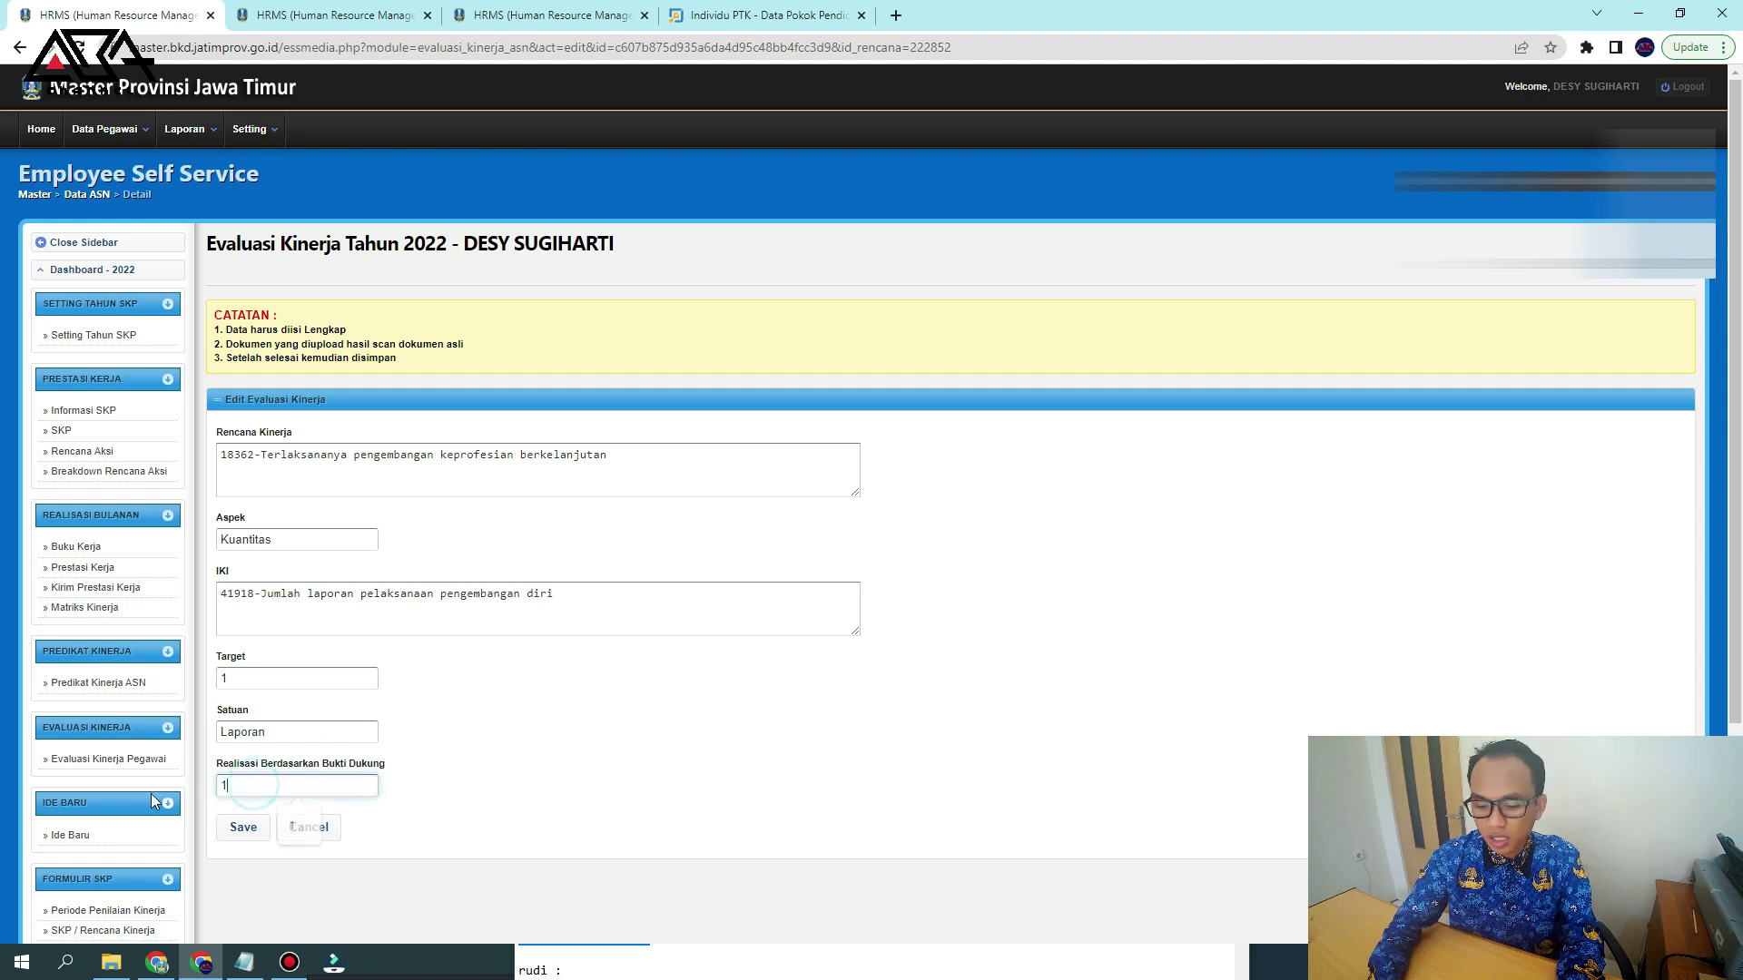
pyautogui.click(227, 829)
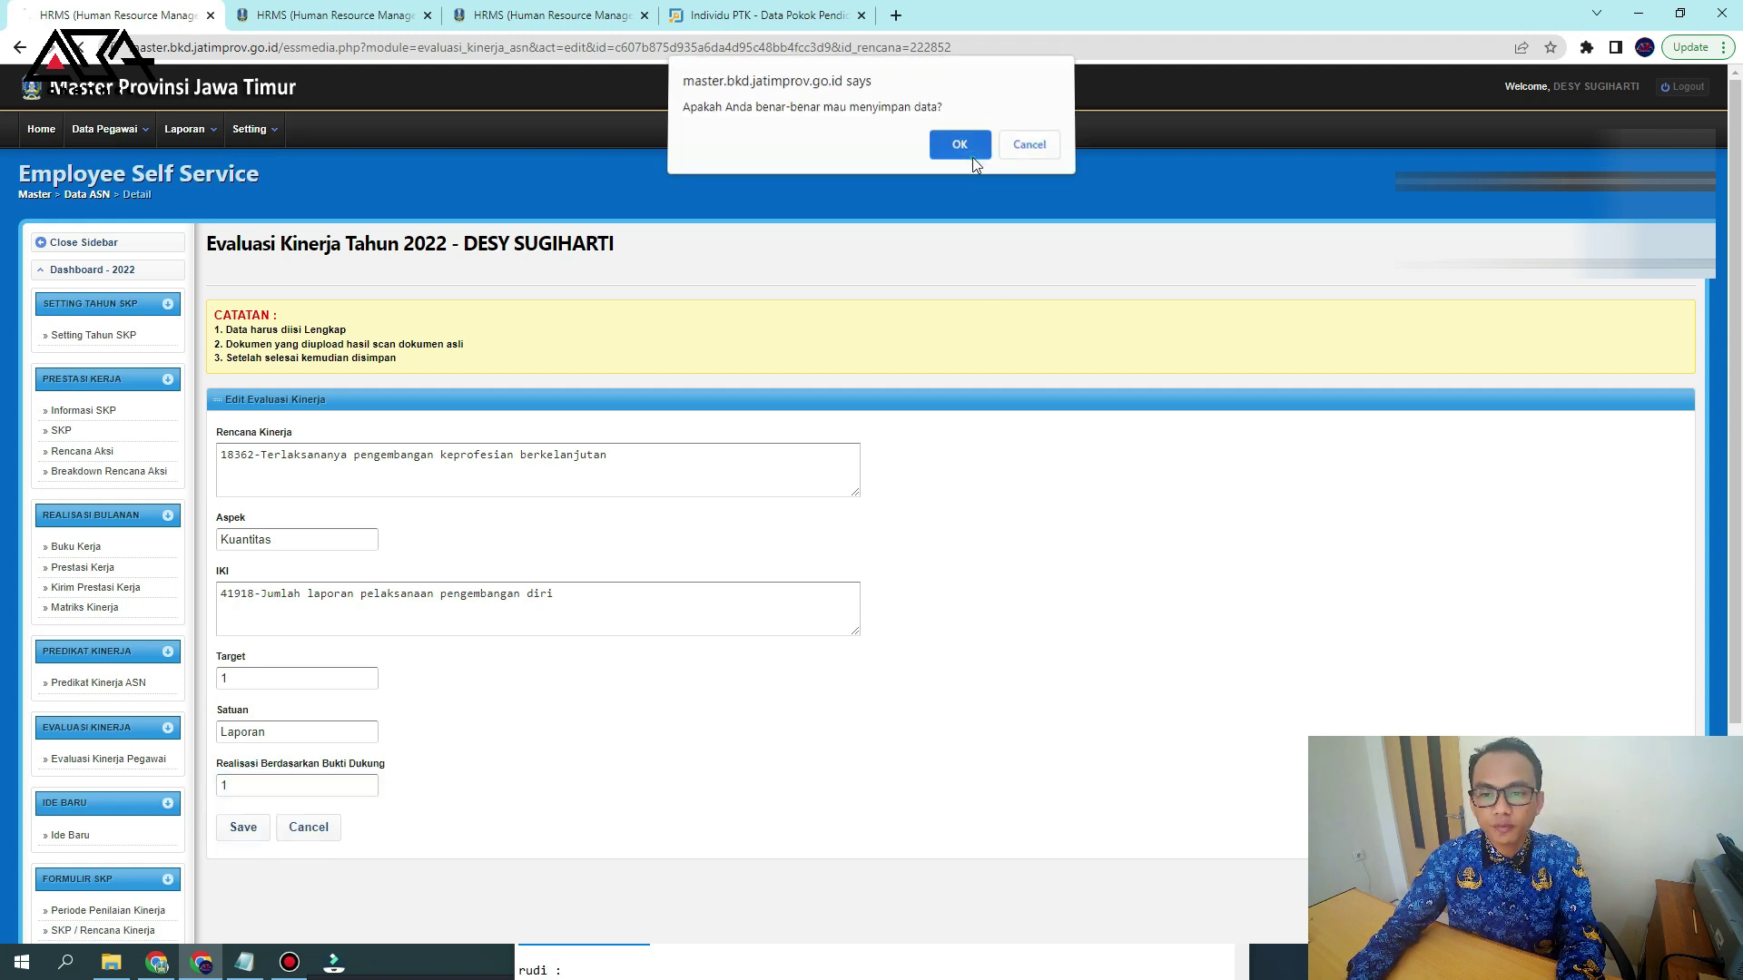
pyautogui.click(968, 156)
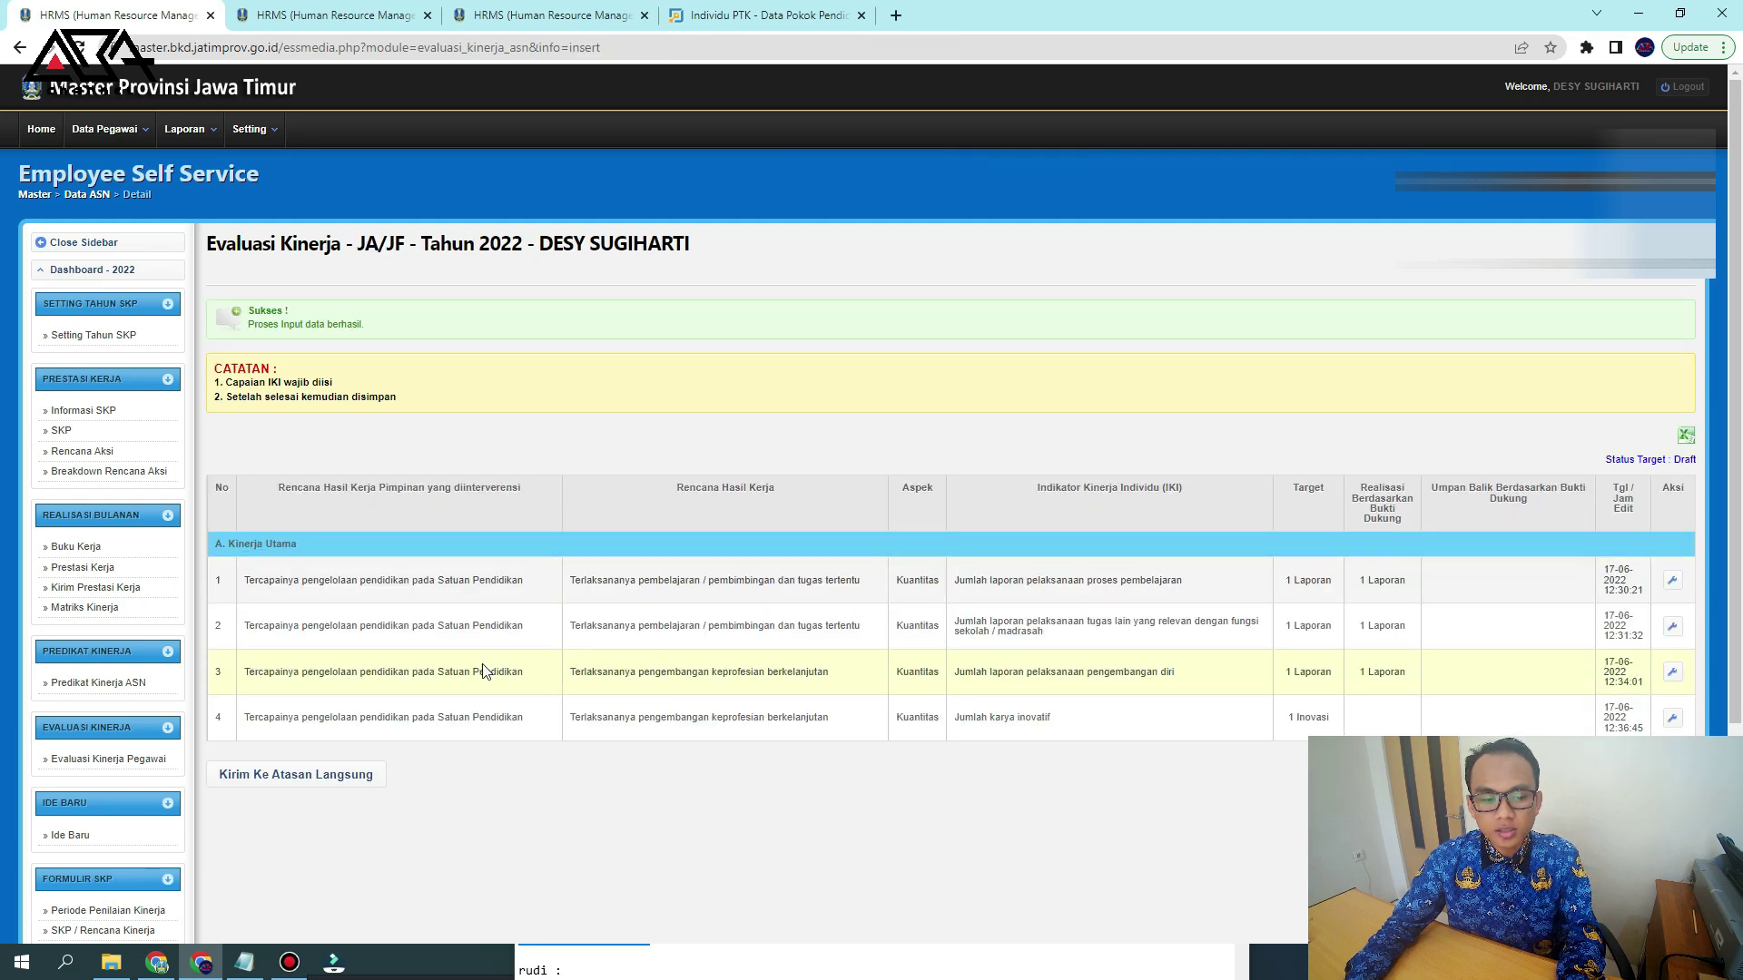
# Enter a realization of 1 for the indicator "Jumlah karya inovatif", check it against the target, and save it
pyautogui.moveTo(1051, 719); pyautogui.dragTo(976, 718)
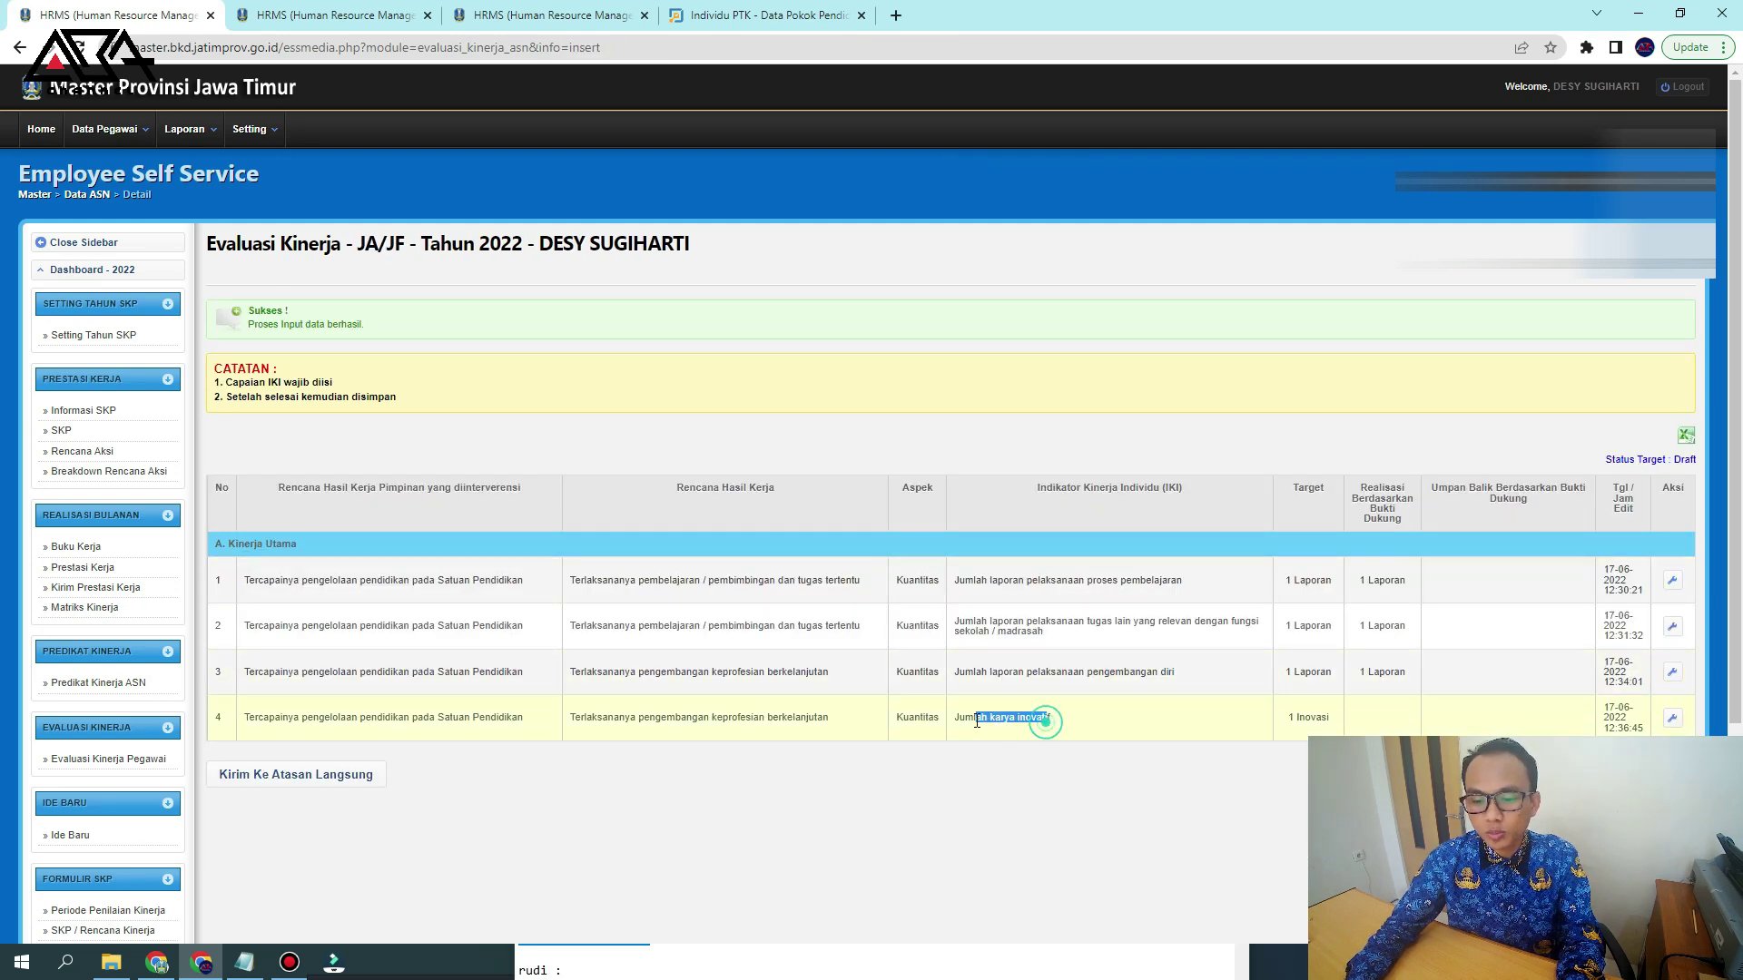
pyautogui.moveTo(1299, 719); pyautogui.dragTo(1330, 720)
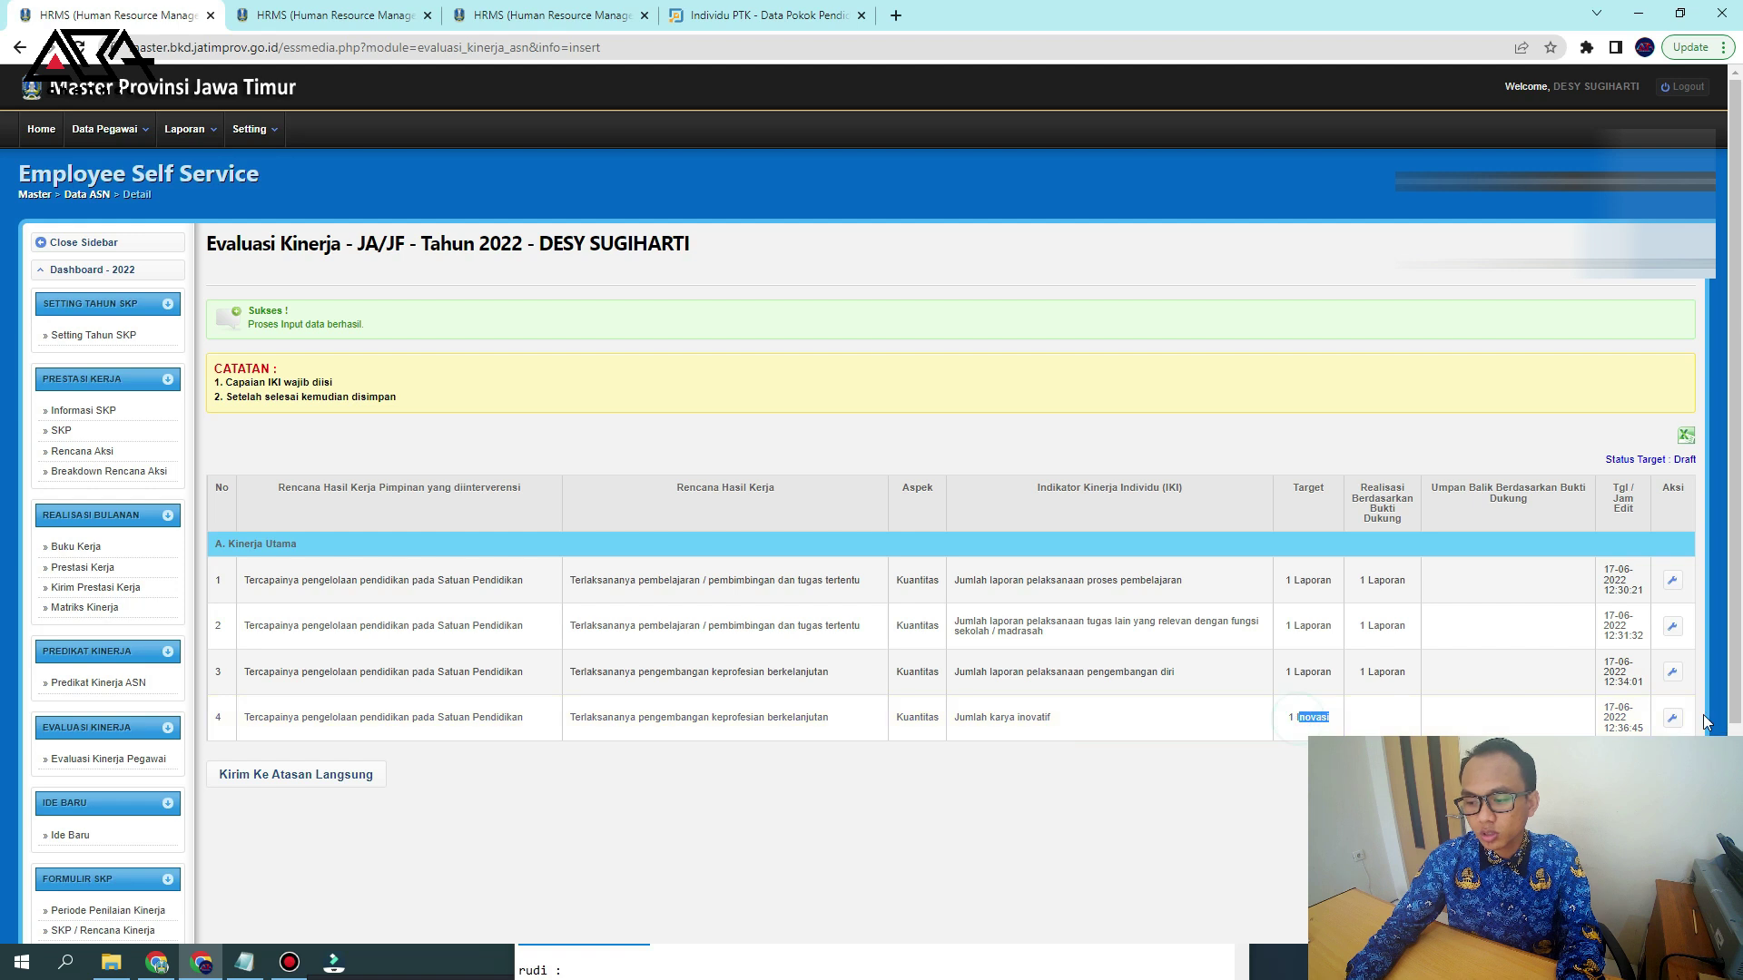
pyautogui.click(1673, 720)
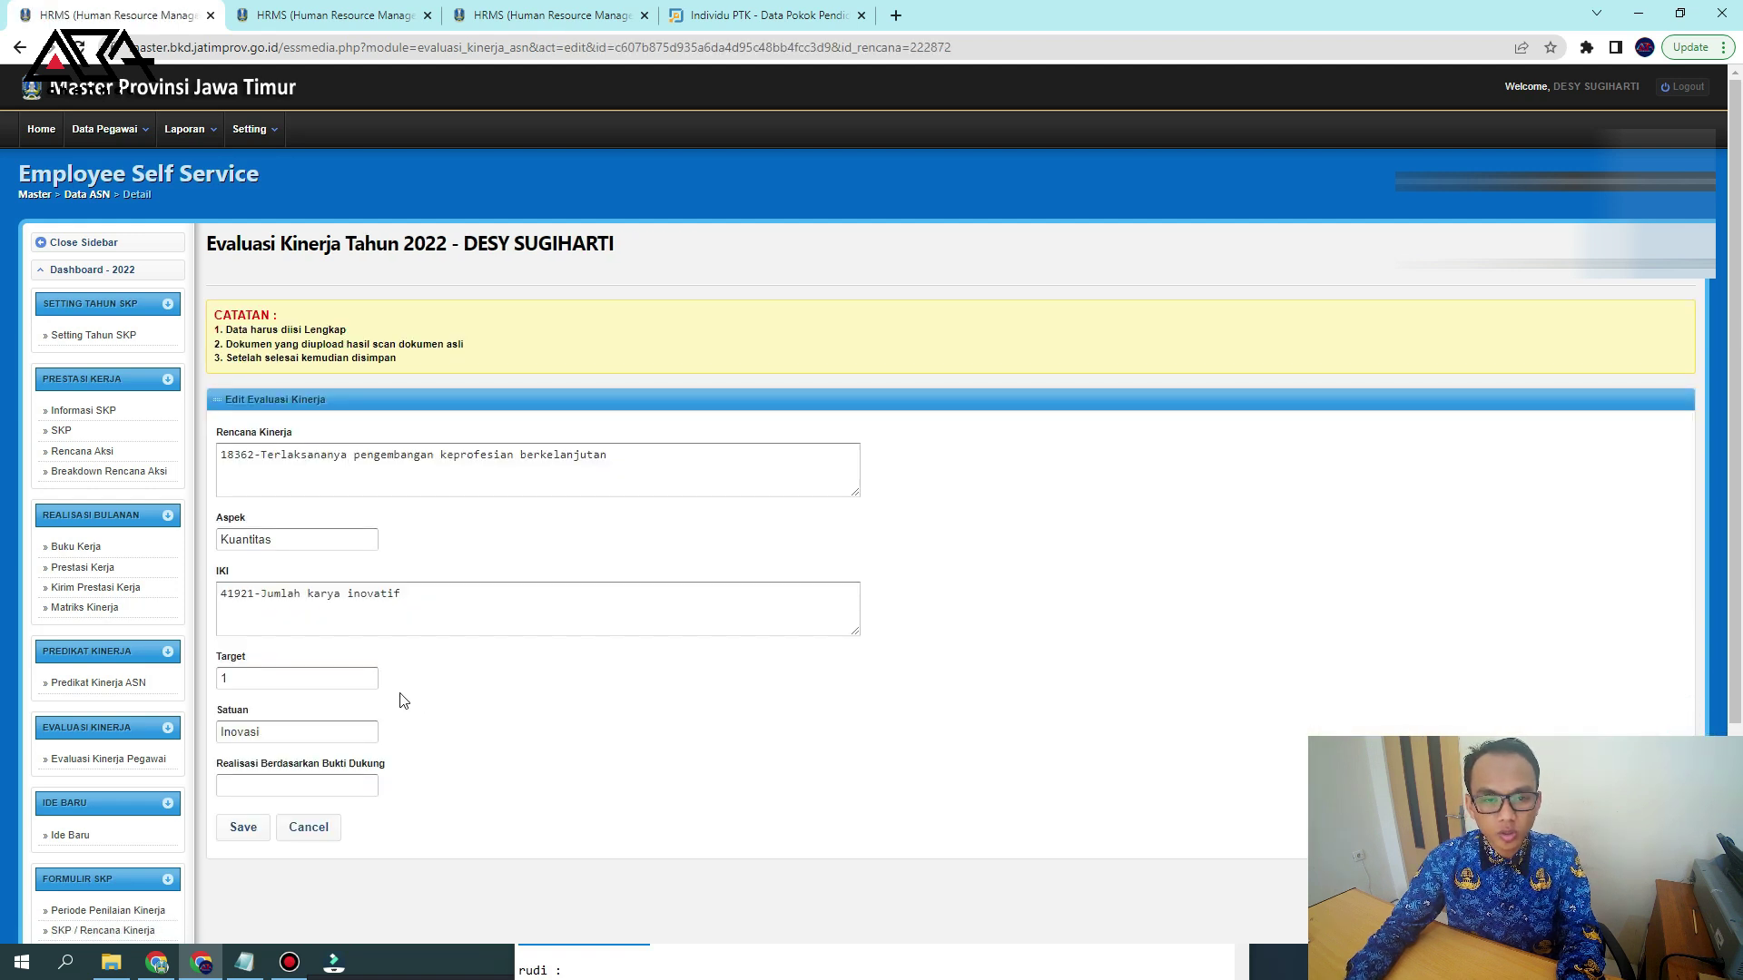
pyautogui.click(335, 784)
pyautogui.write('1')
pyautogui.doubleClick(250, 682)
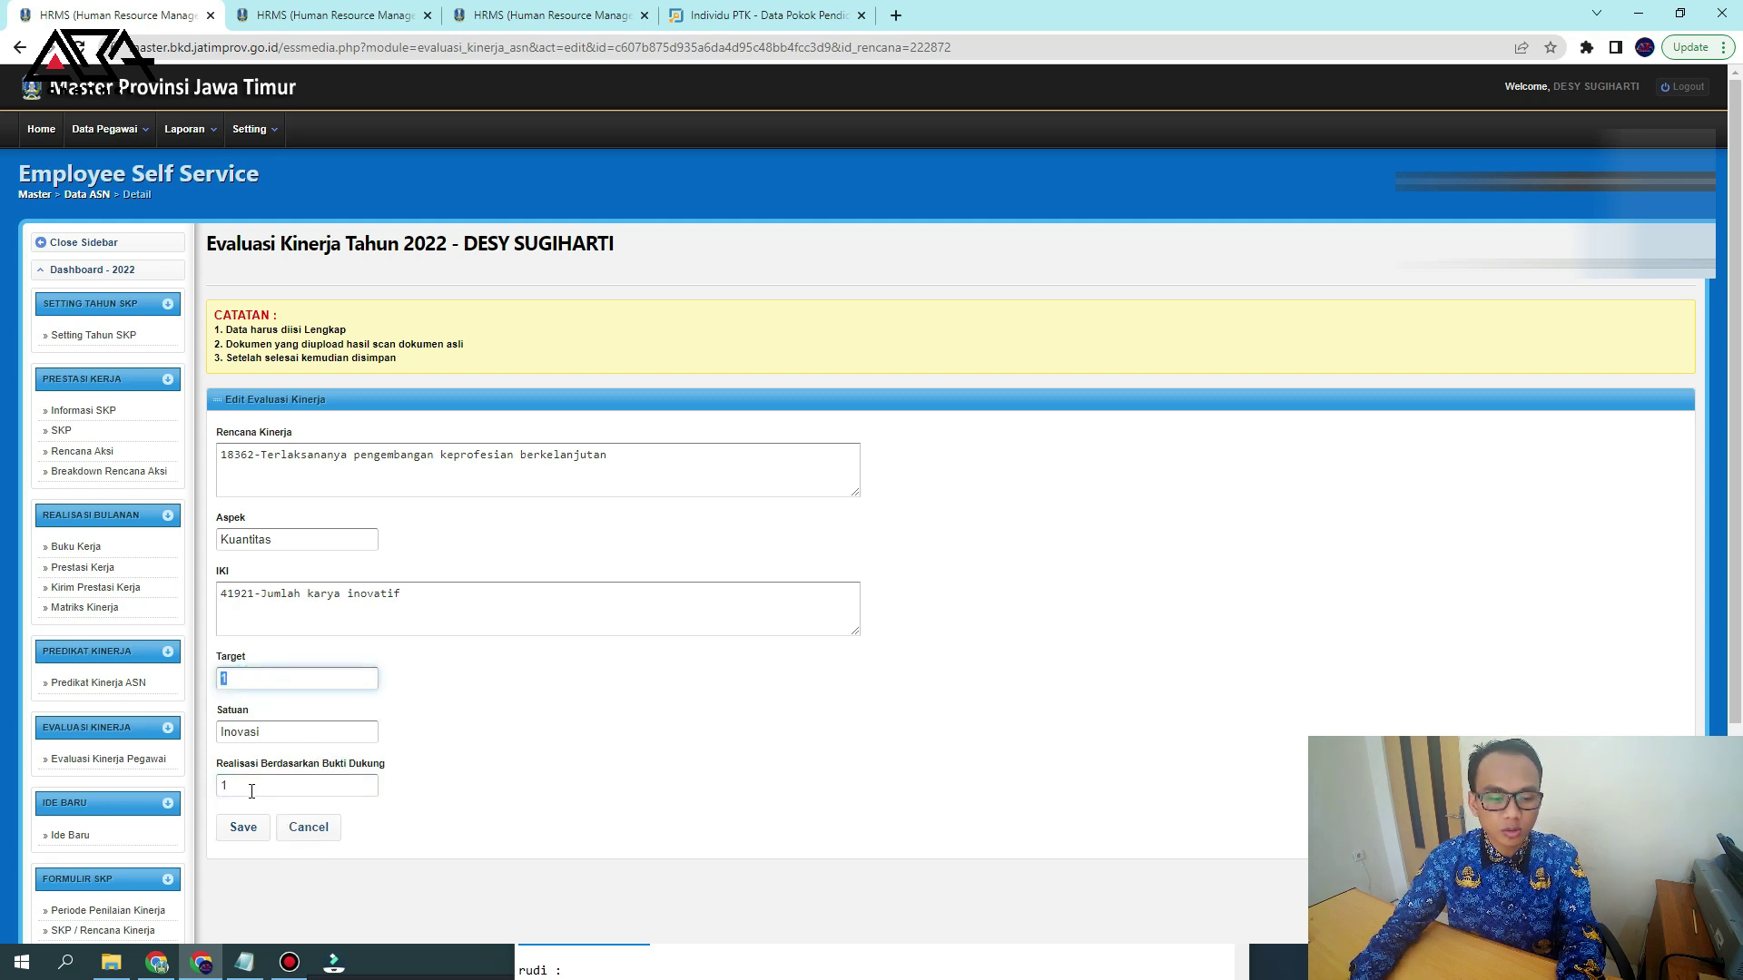
pyautogui.click(259, 820)
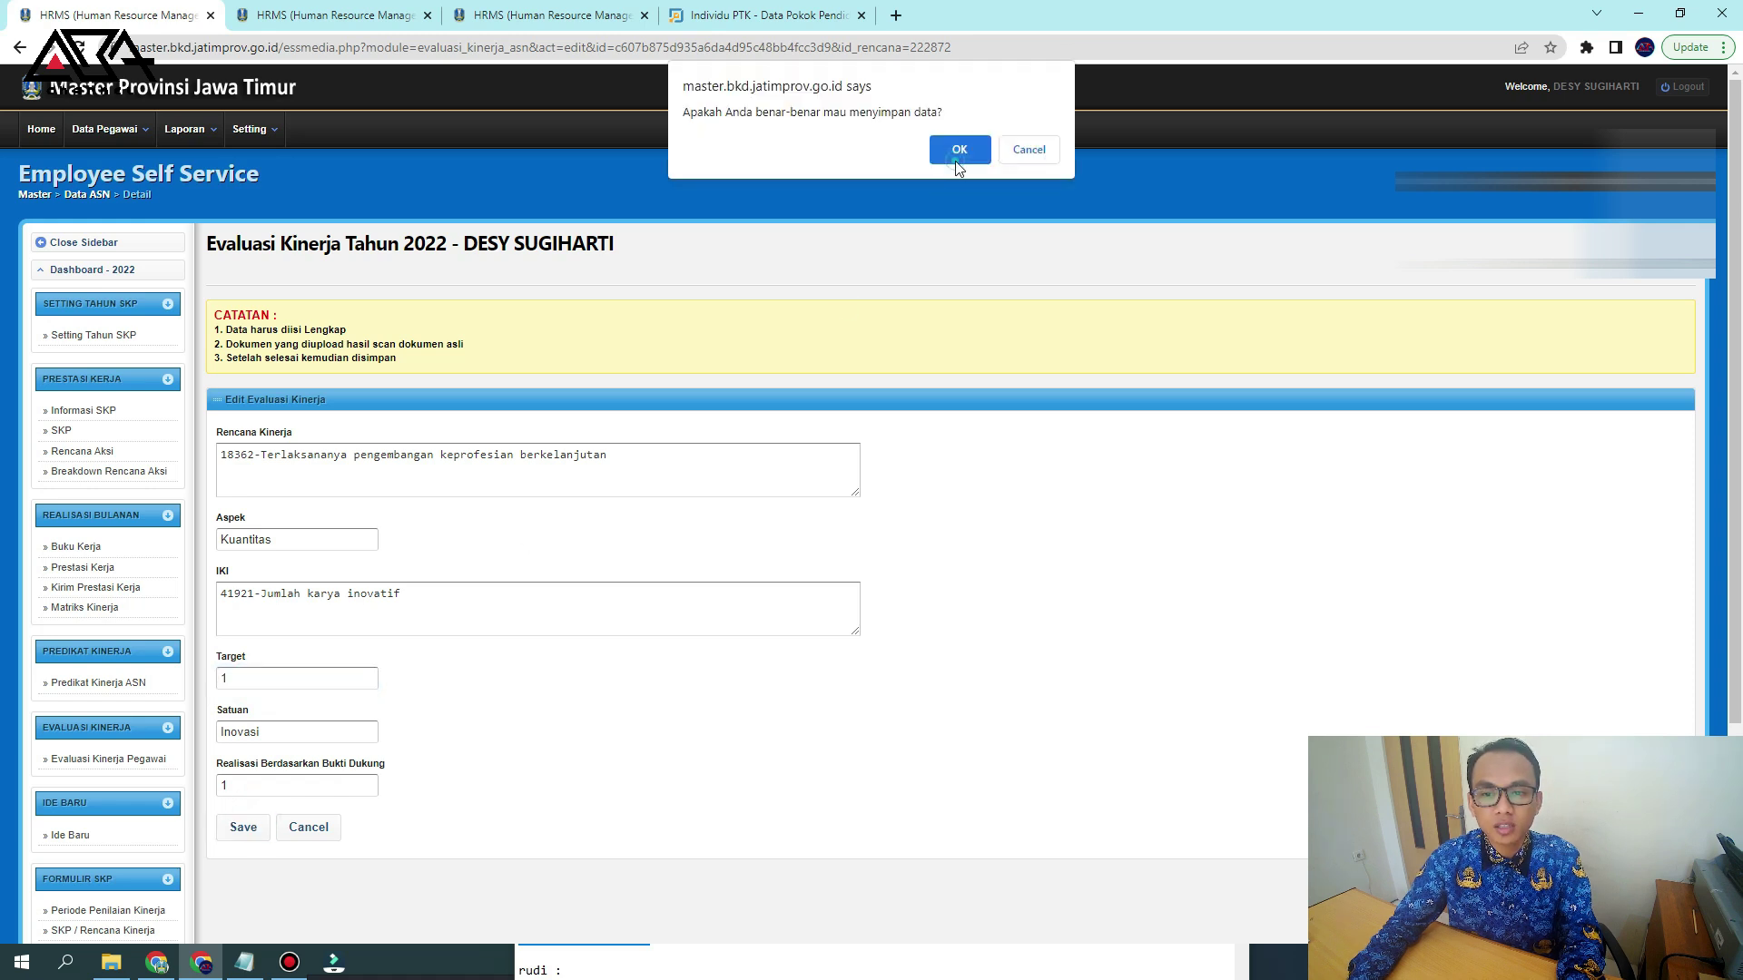
pyautogui.click(958, 163)
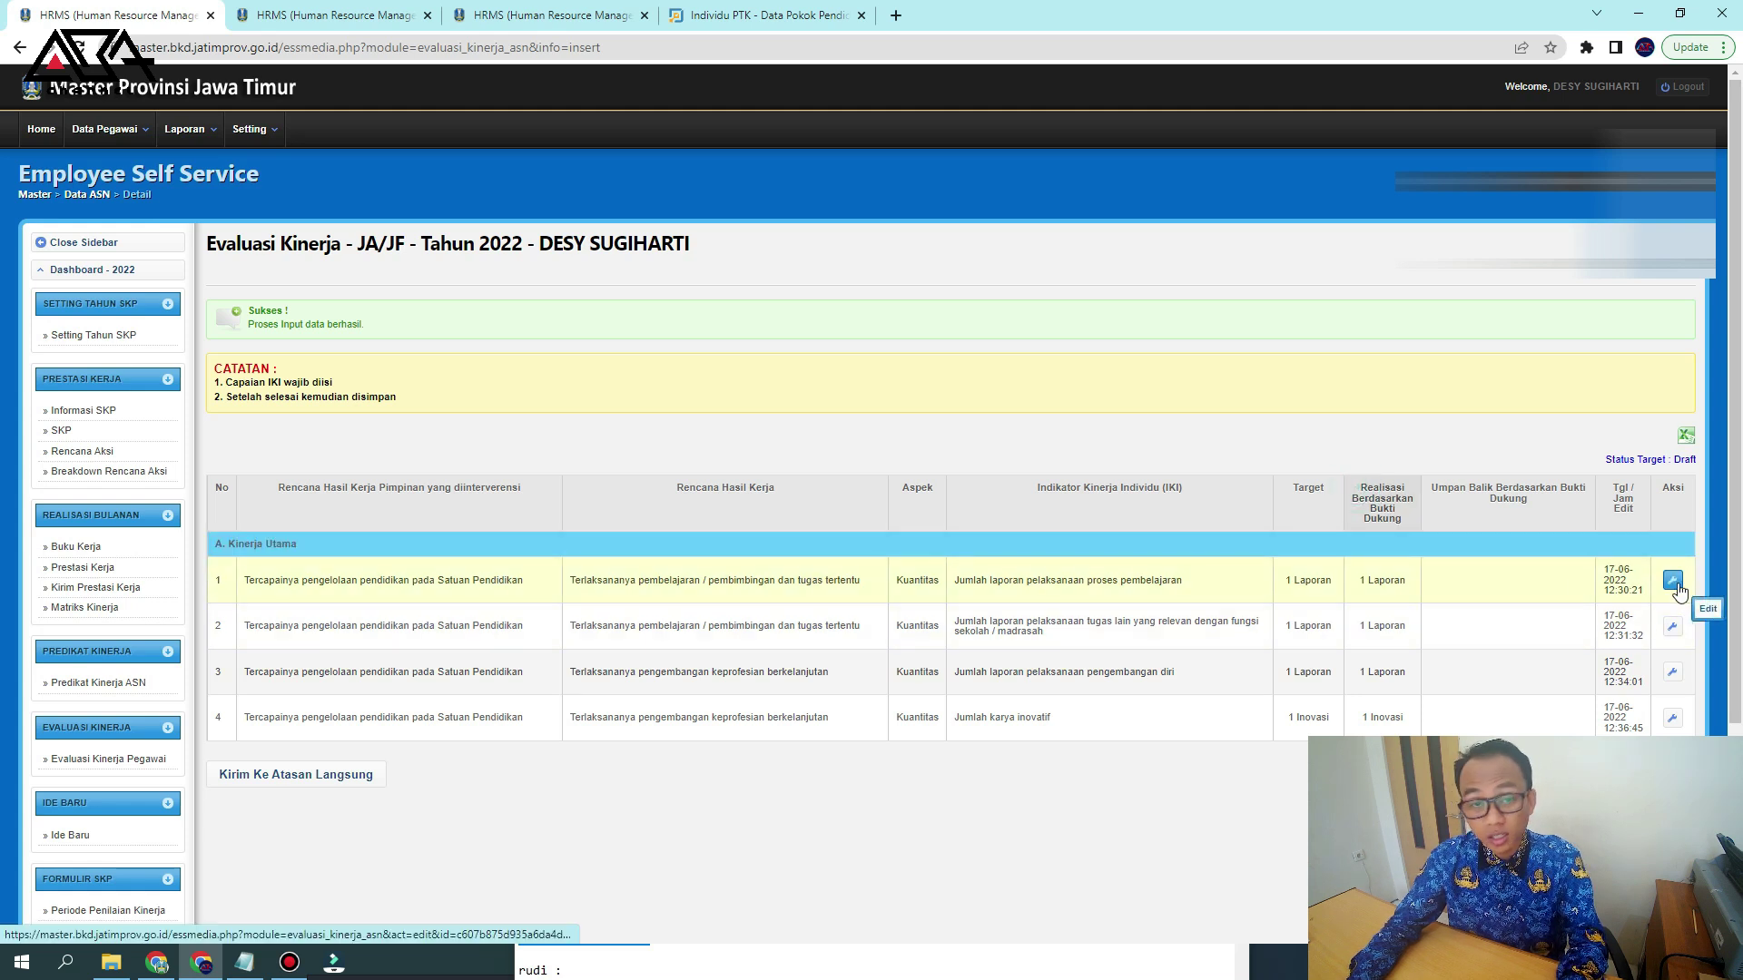
# Send the completed 2022 performance evaluation to the direct superior
pyautogui.click(266, 778)
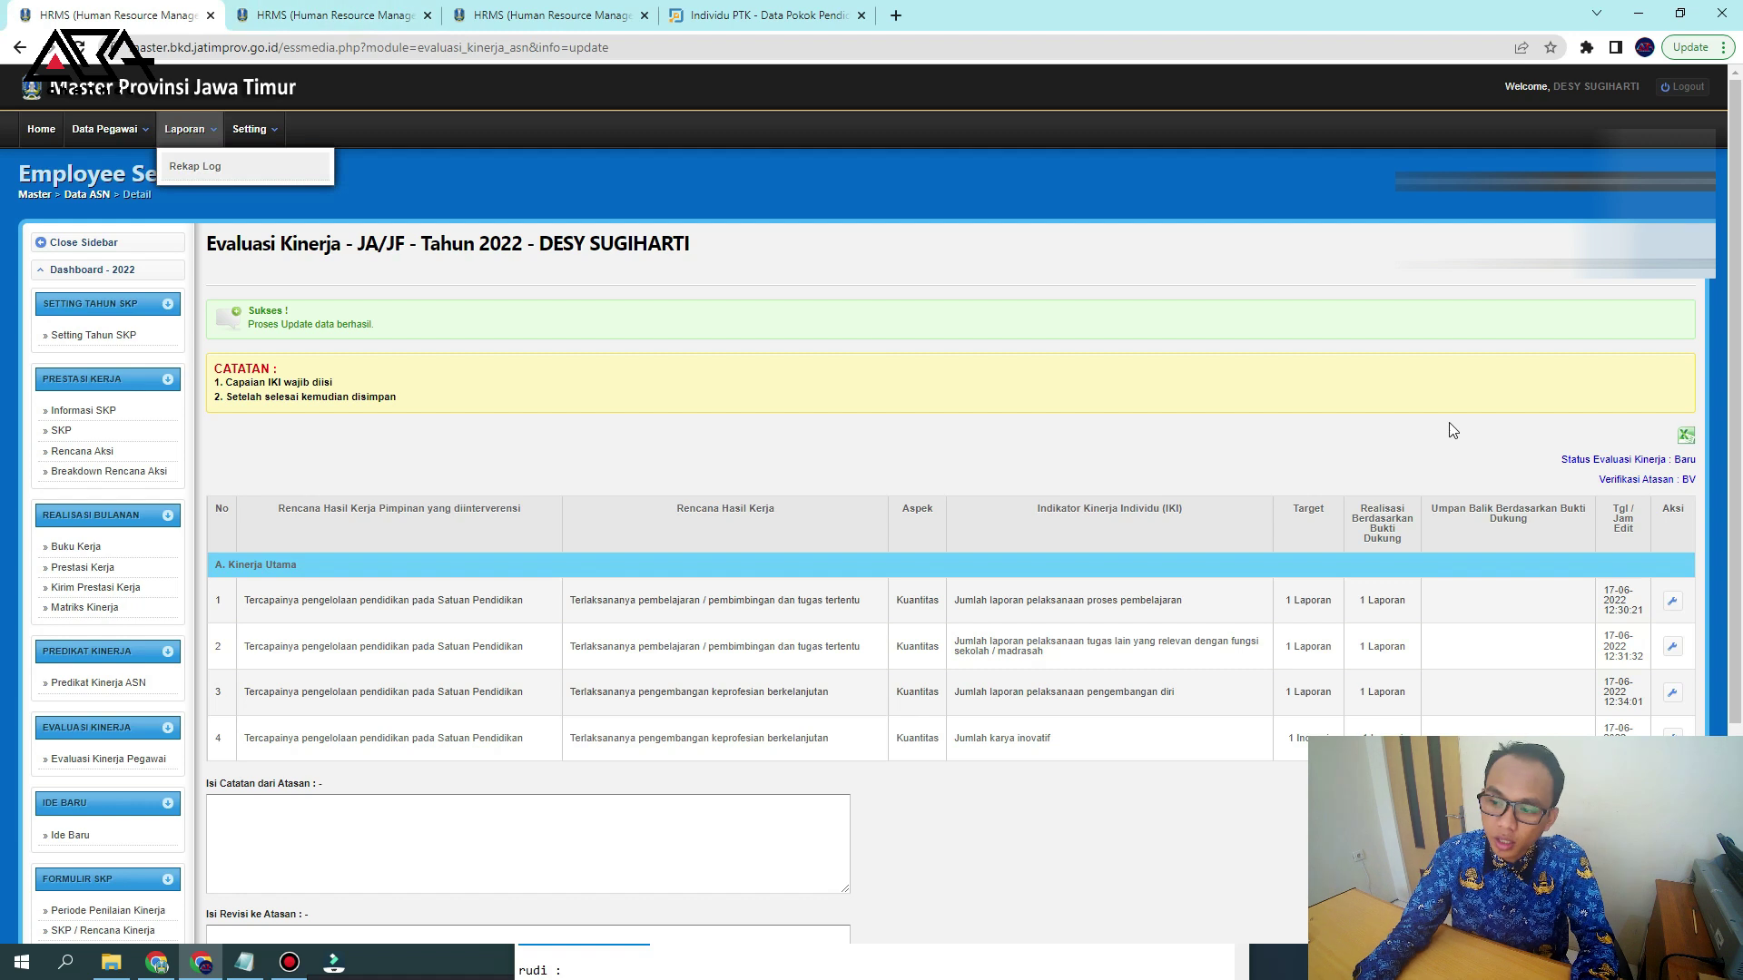
# Check the superior's verification status on the submitted 2022 performance evaluation
pyautogui.moveTo(1562, 461); pyautogui.dragTo(1690, 481)
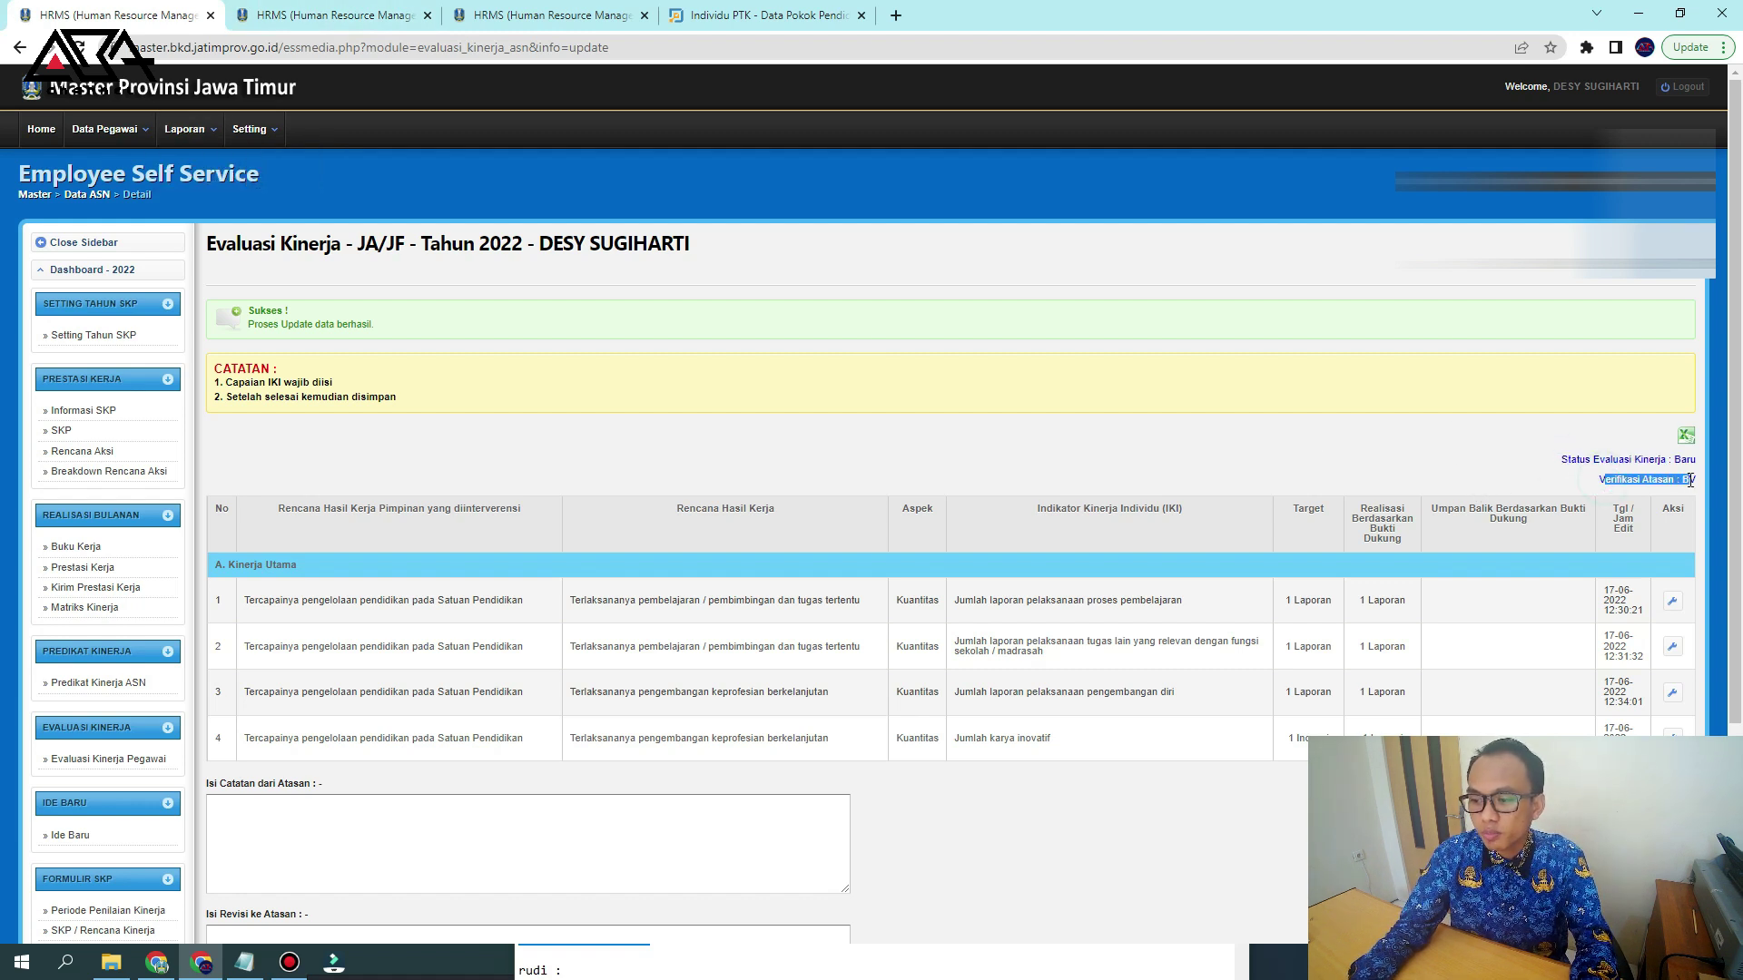
pyautogui.click(1702, 488)
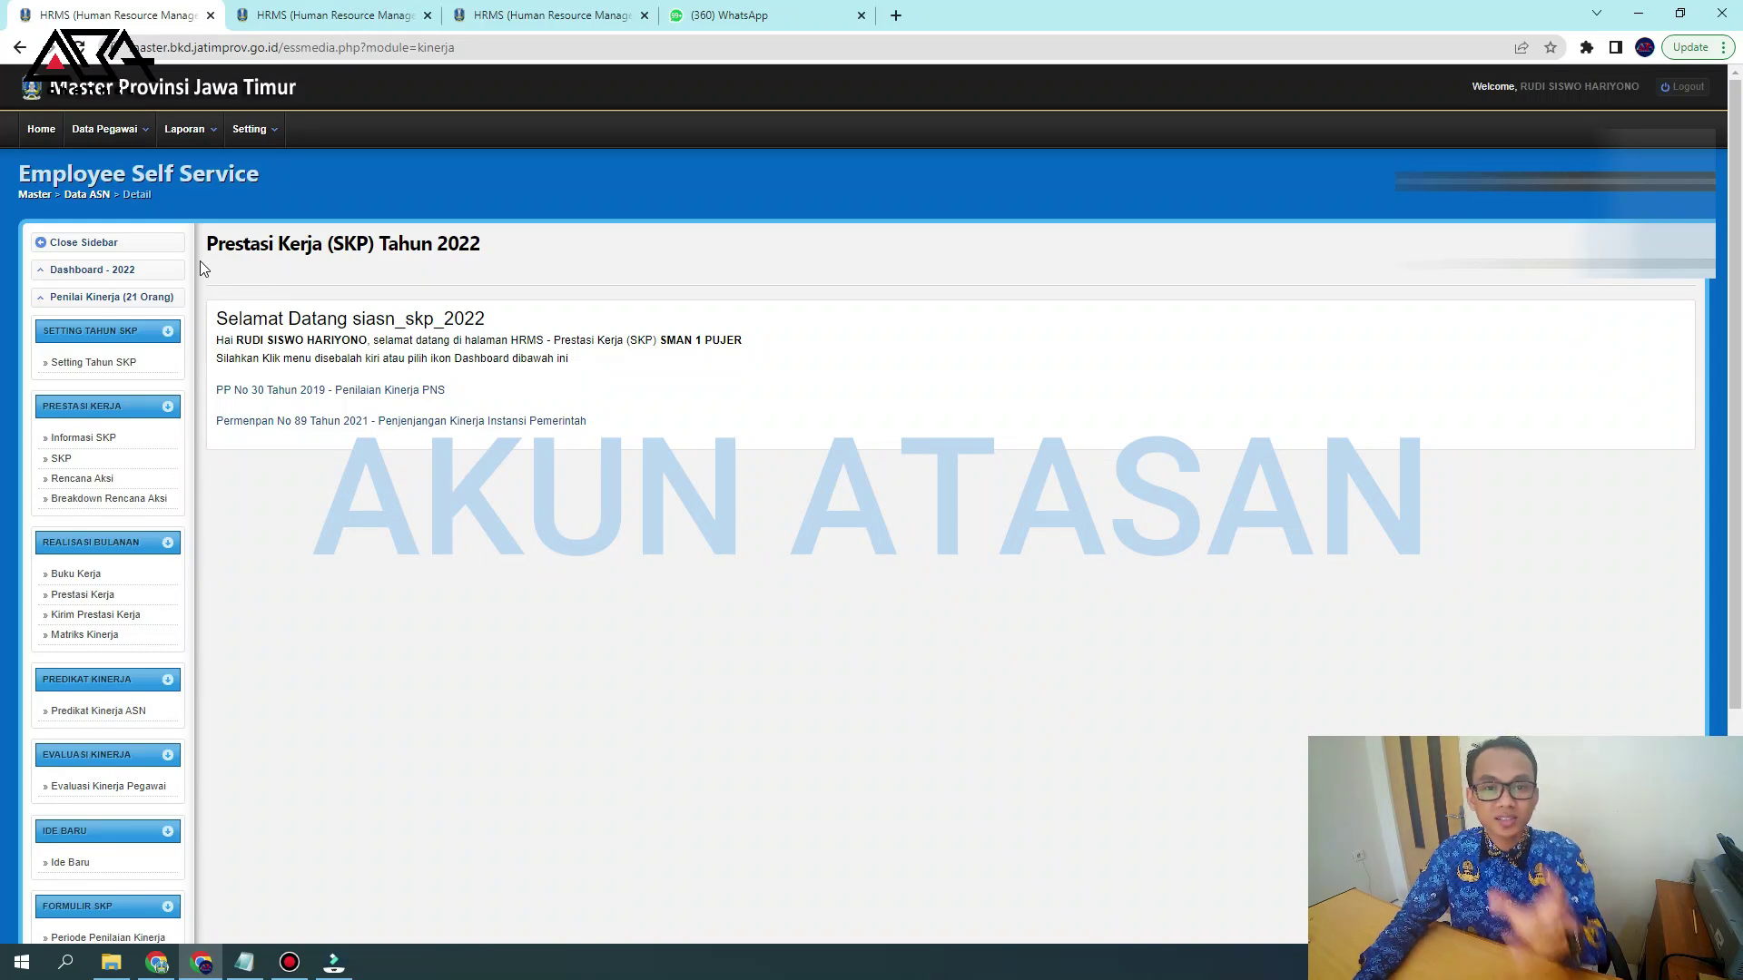
# In the superior's account, open the subordinate's submitted 2022 annual performance evaluation from the list of subordinates' evaluations
pyautogui.click(121, 306)
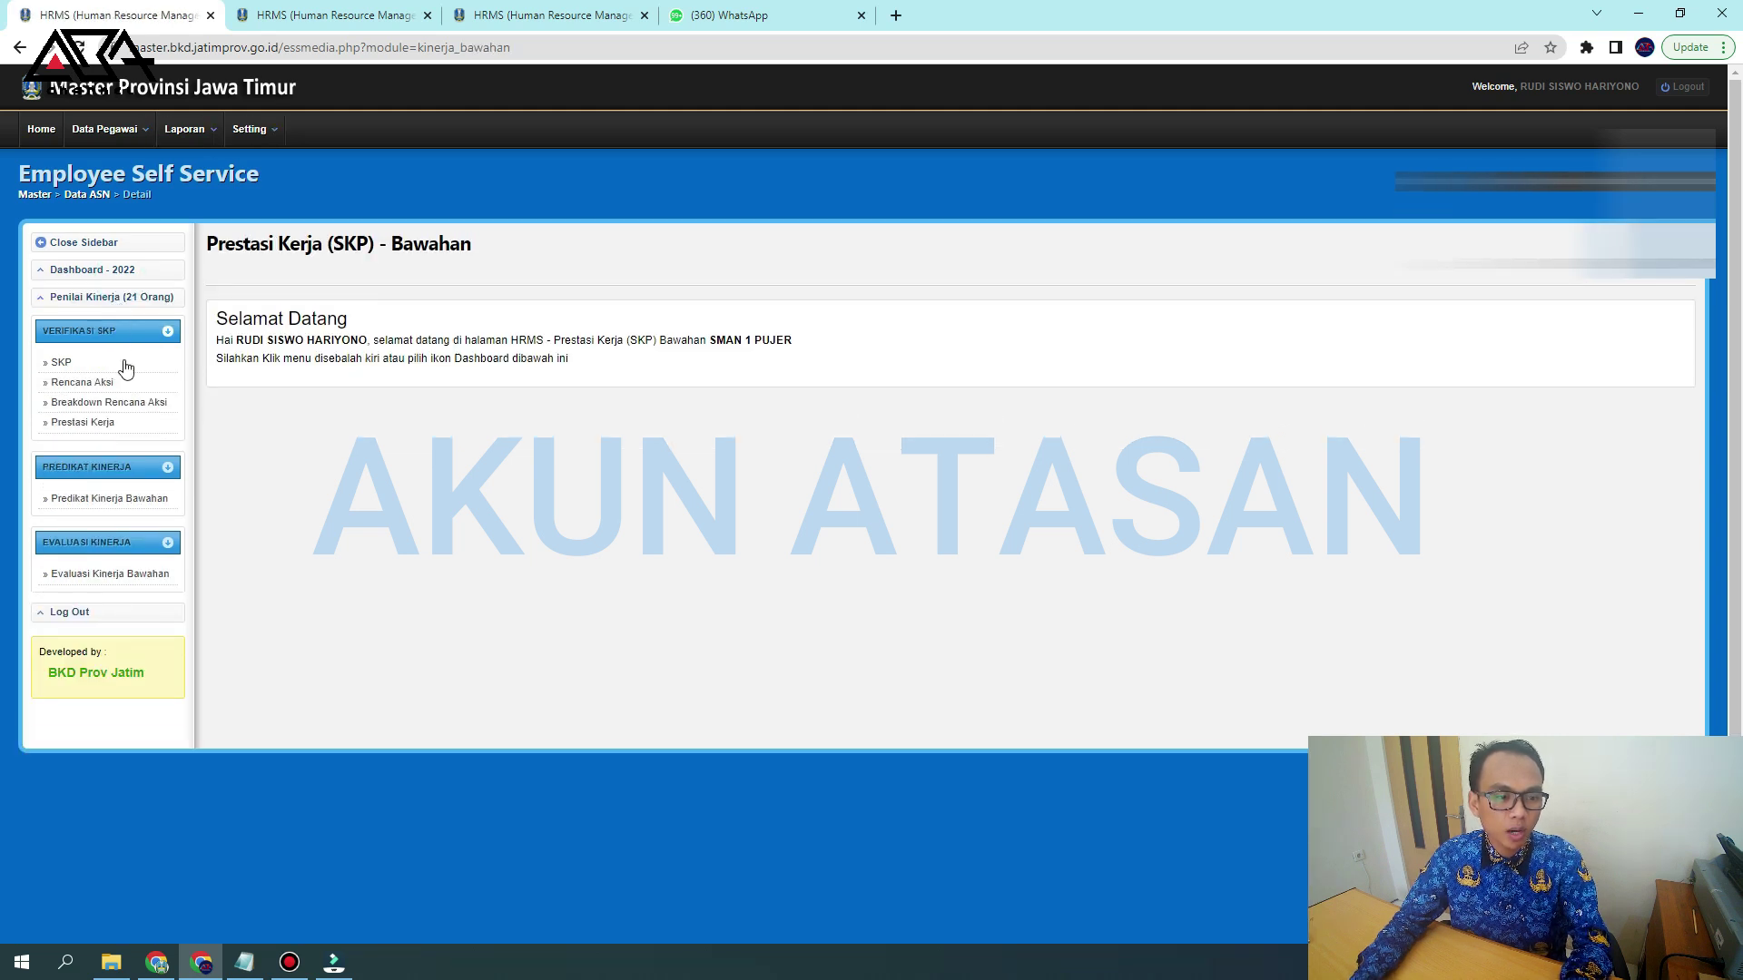
pyautogui.click(62, 574)
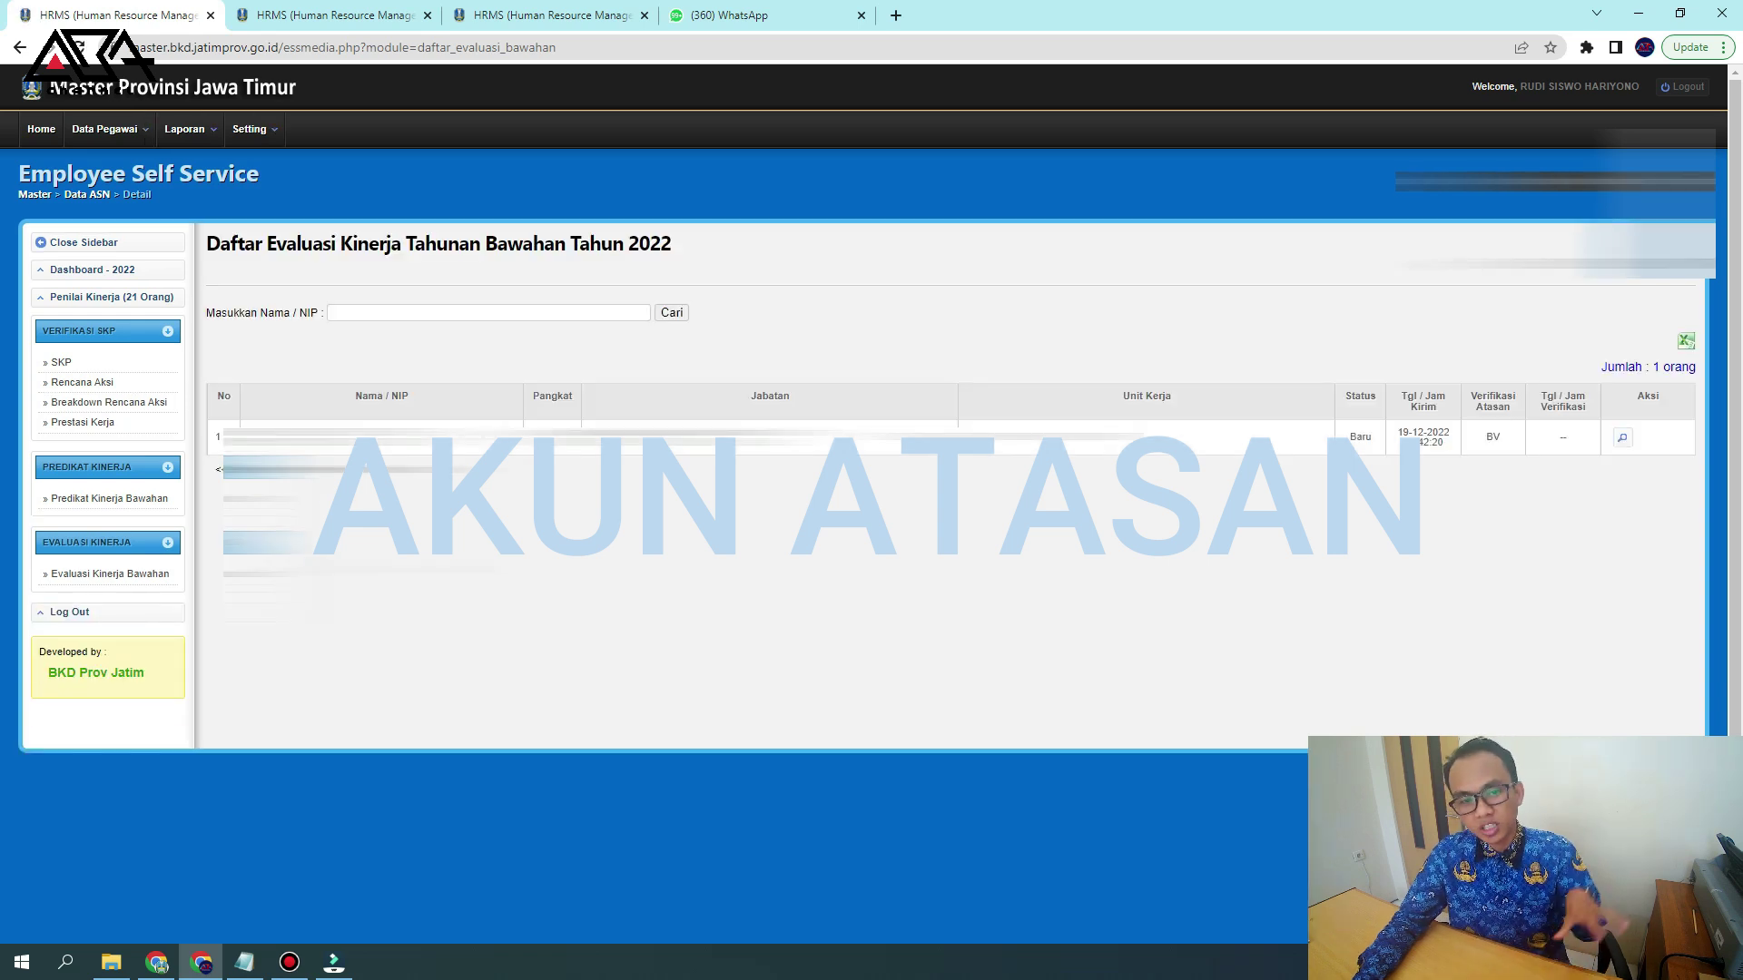
pyautogui.click(1623, 440)
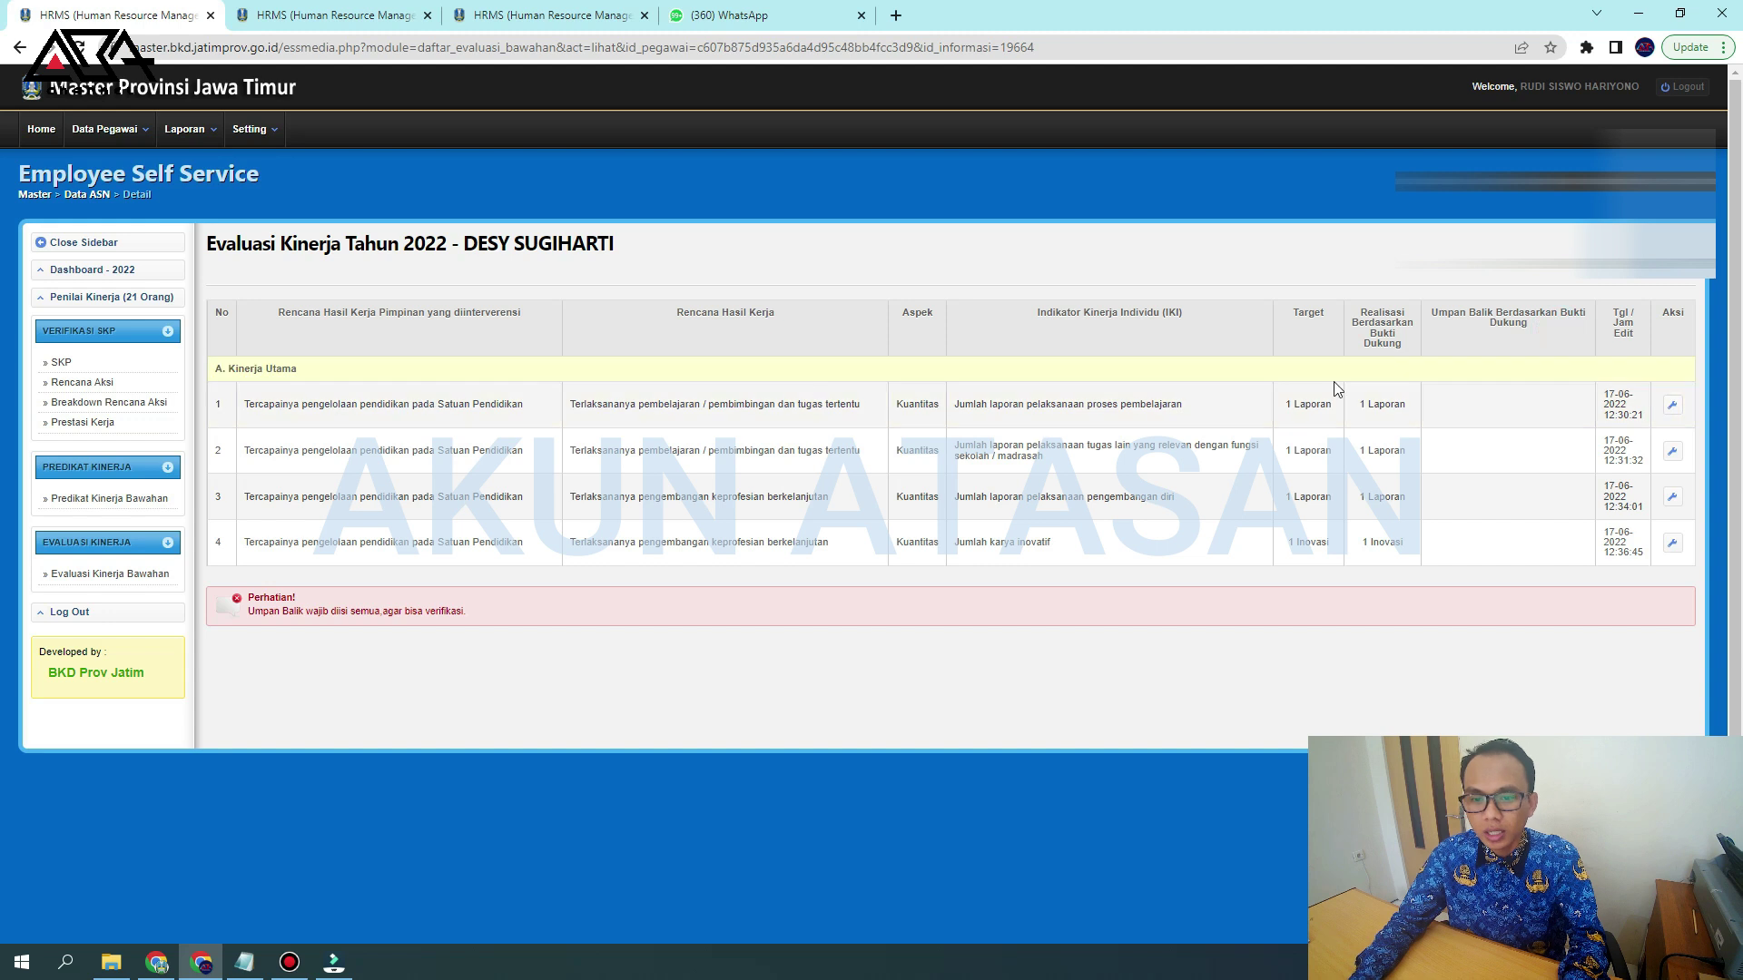
# Set the first indicator's feedback to "Jumlah laporan pelaksanaan proses pembelajaran Sesuai Dengan Ekspektasi" and save it
pyautogui.click(1674, 411)
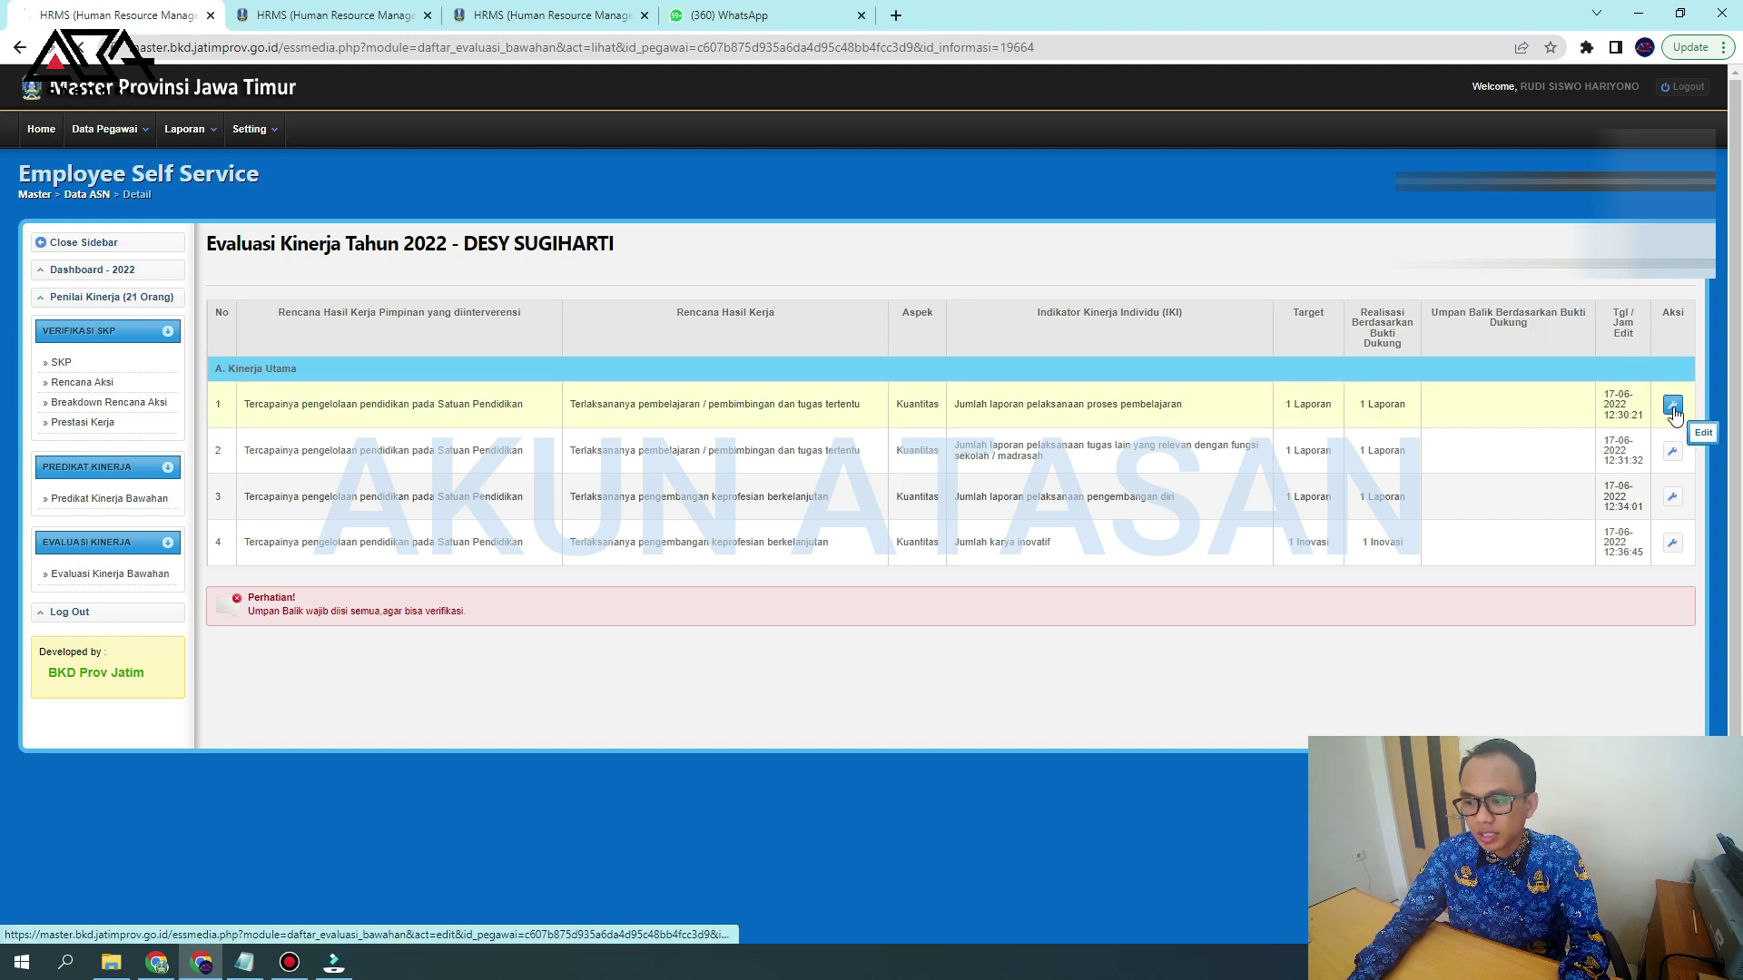
pyautogui.scroll(-1, 703, 444)
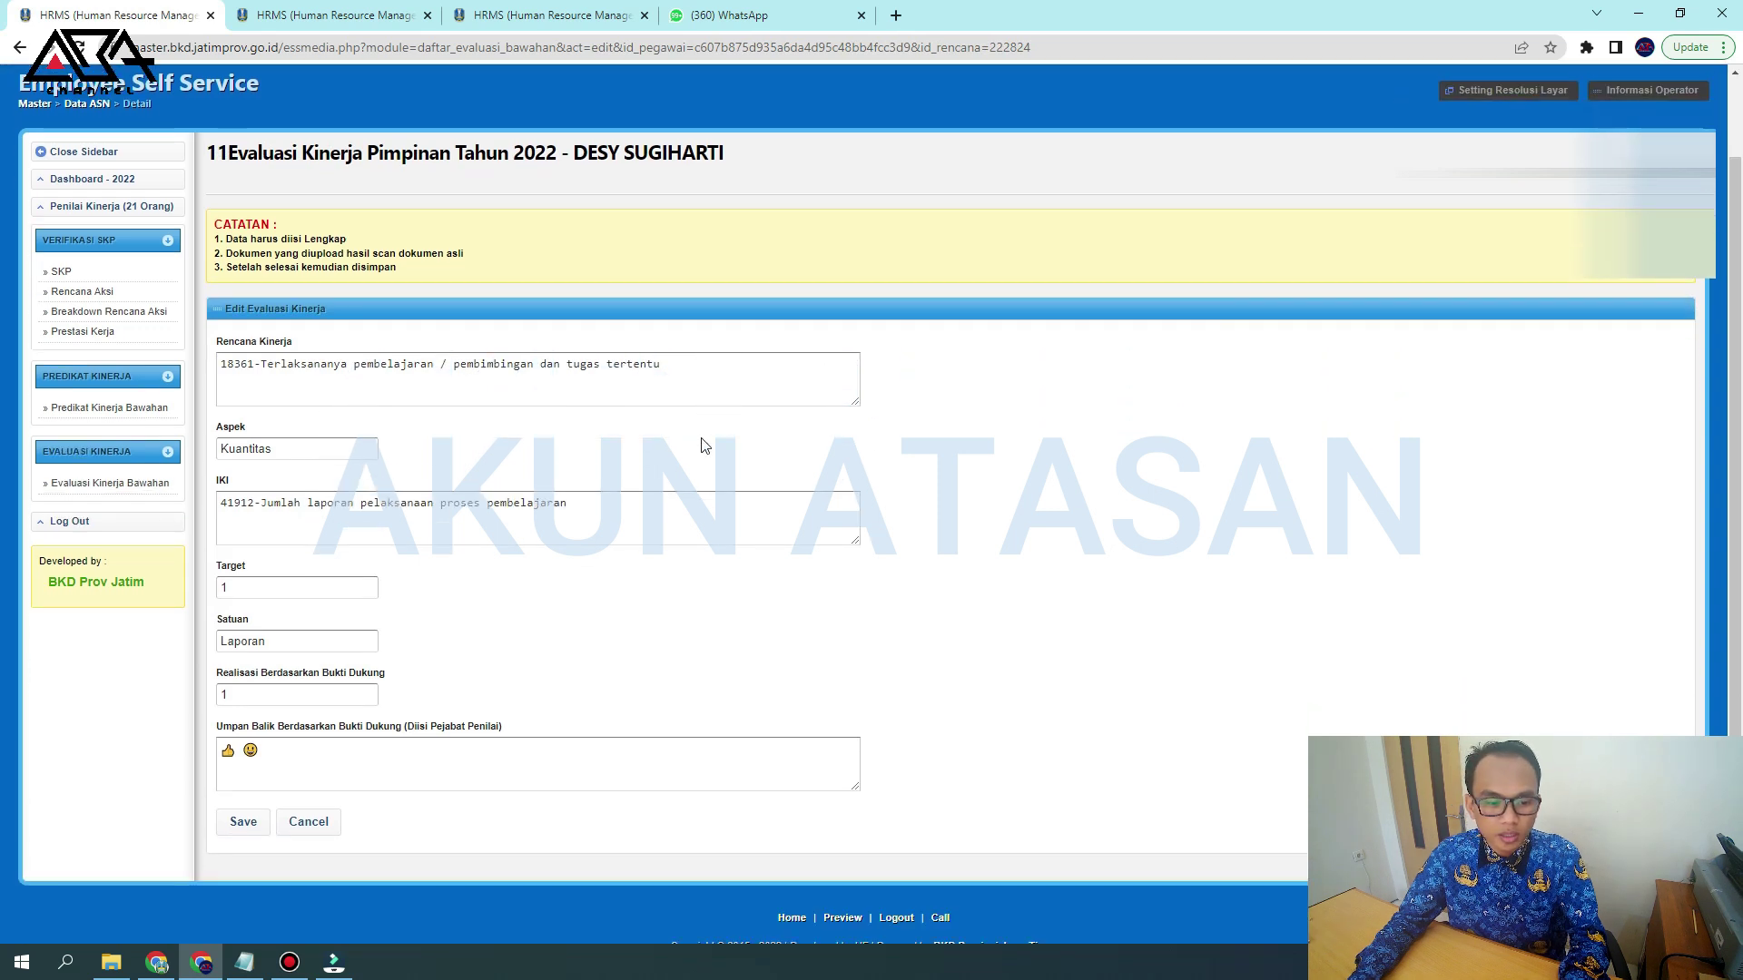
pyautogui.moveTo(342, 748); pyautogui.dragTo(176, 757)
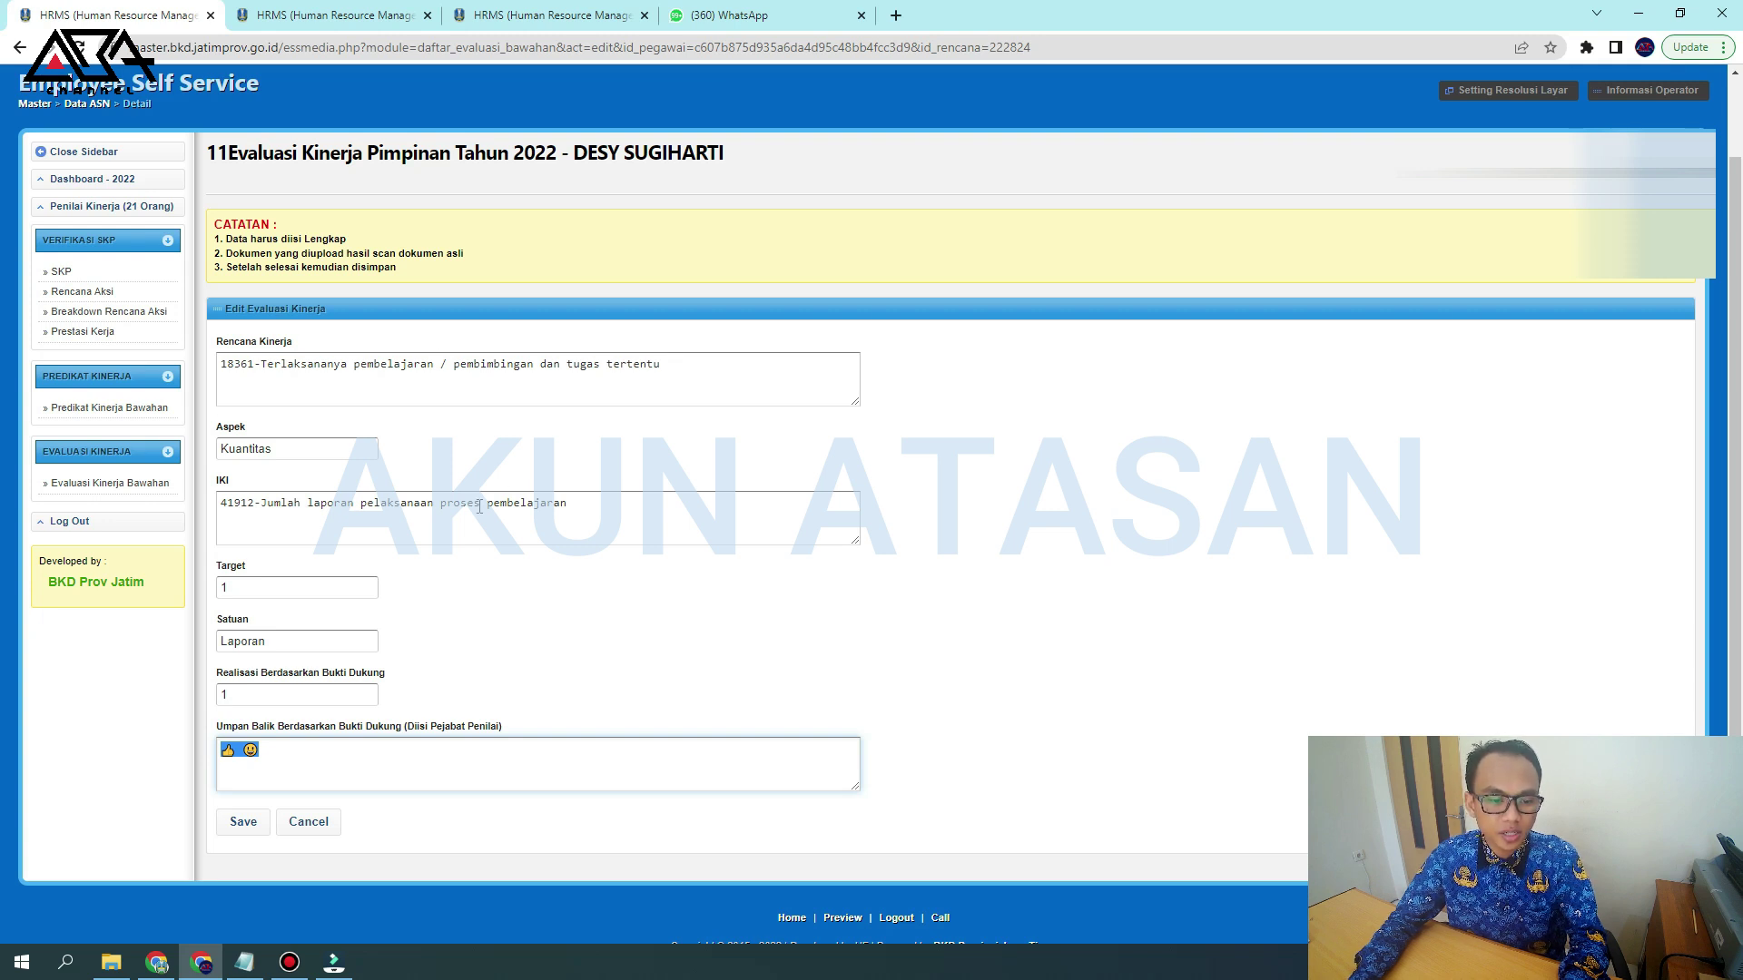
pyautogui.tripleClick(479, 507)
pyautogui.click(665, 530)
pyautogui.moveTo(605, 516); pyautogui.dragTo(229, 510)
pyautogui.hotkey('ctrl', 'c')
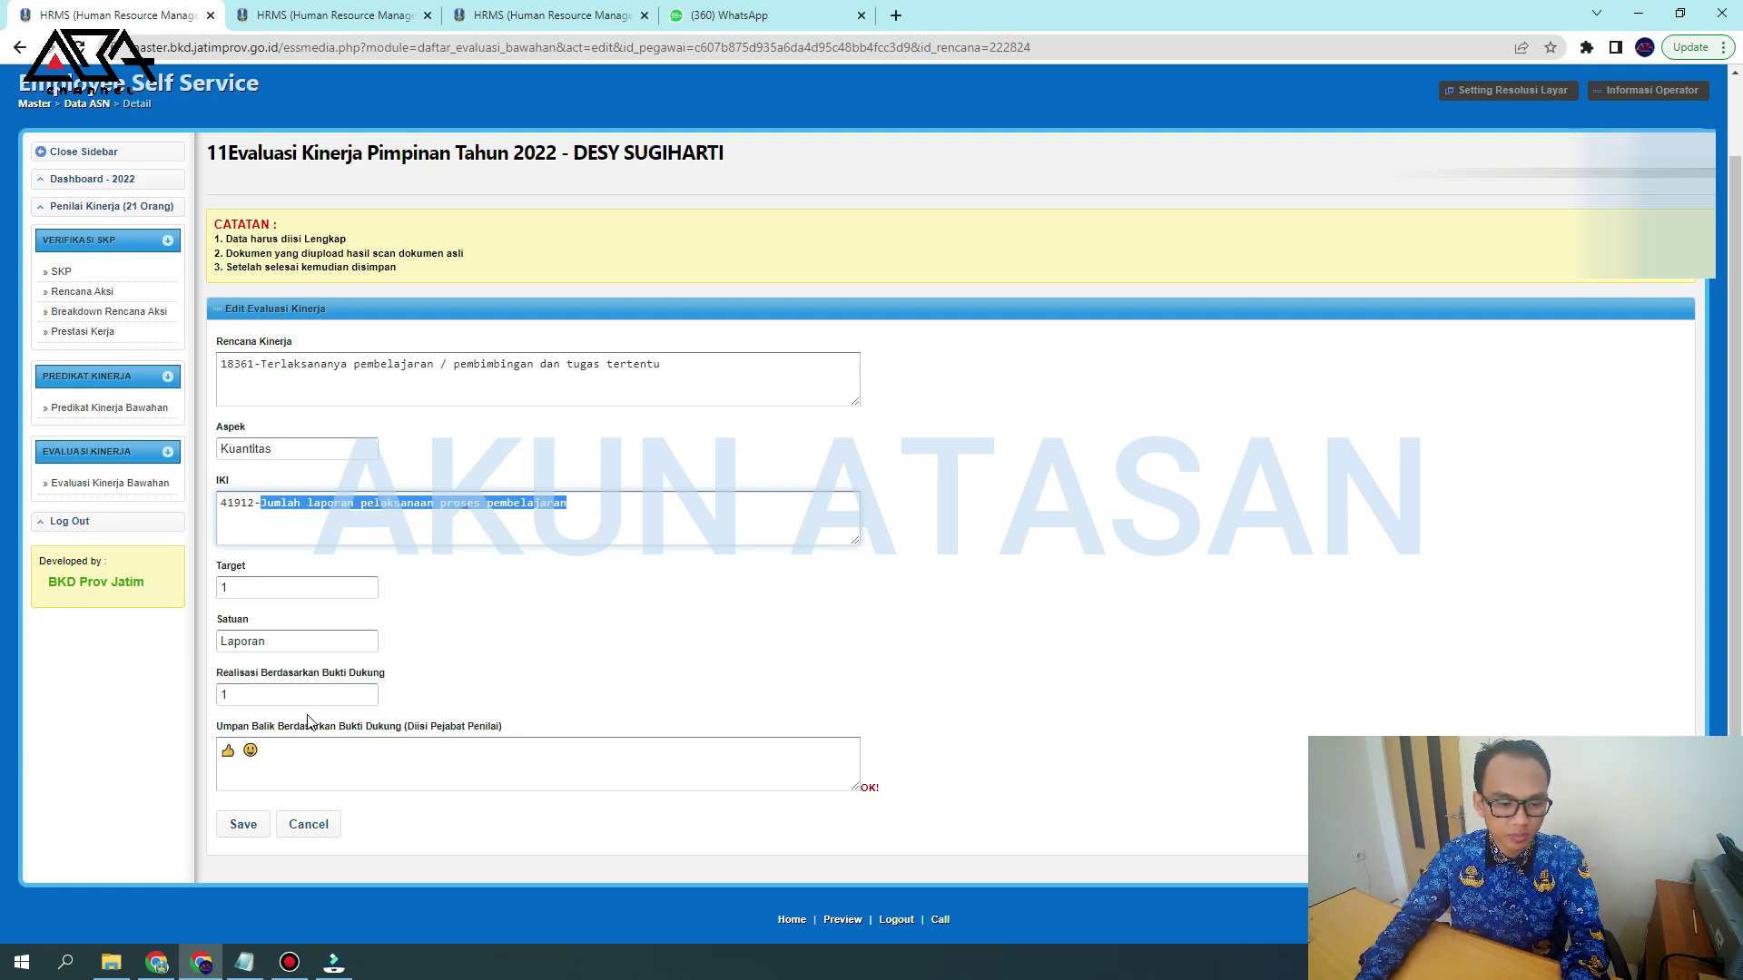
pyautogui.tripleClick(326, 770)
pyautogui.hotkey('ctrl', 'v')
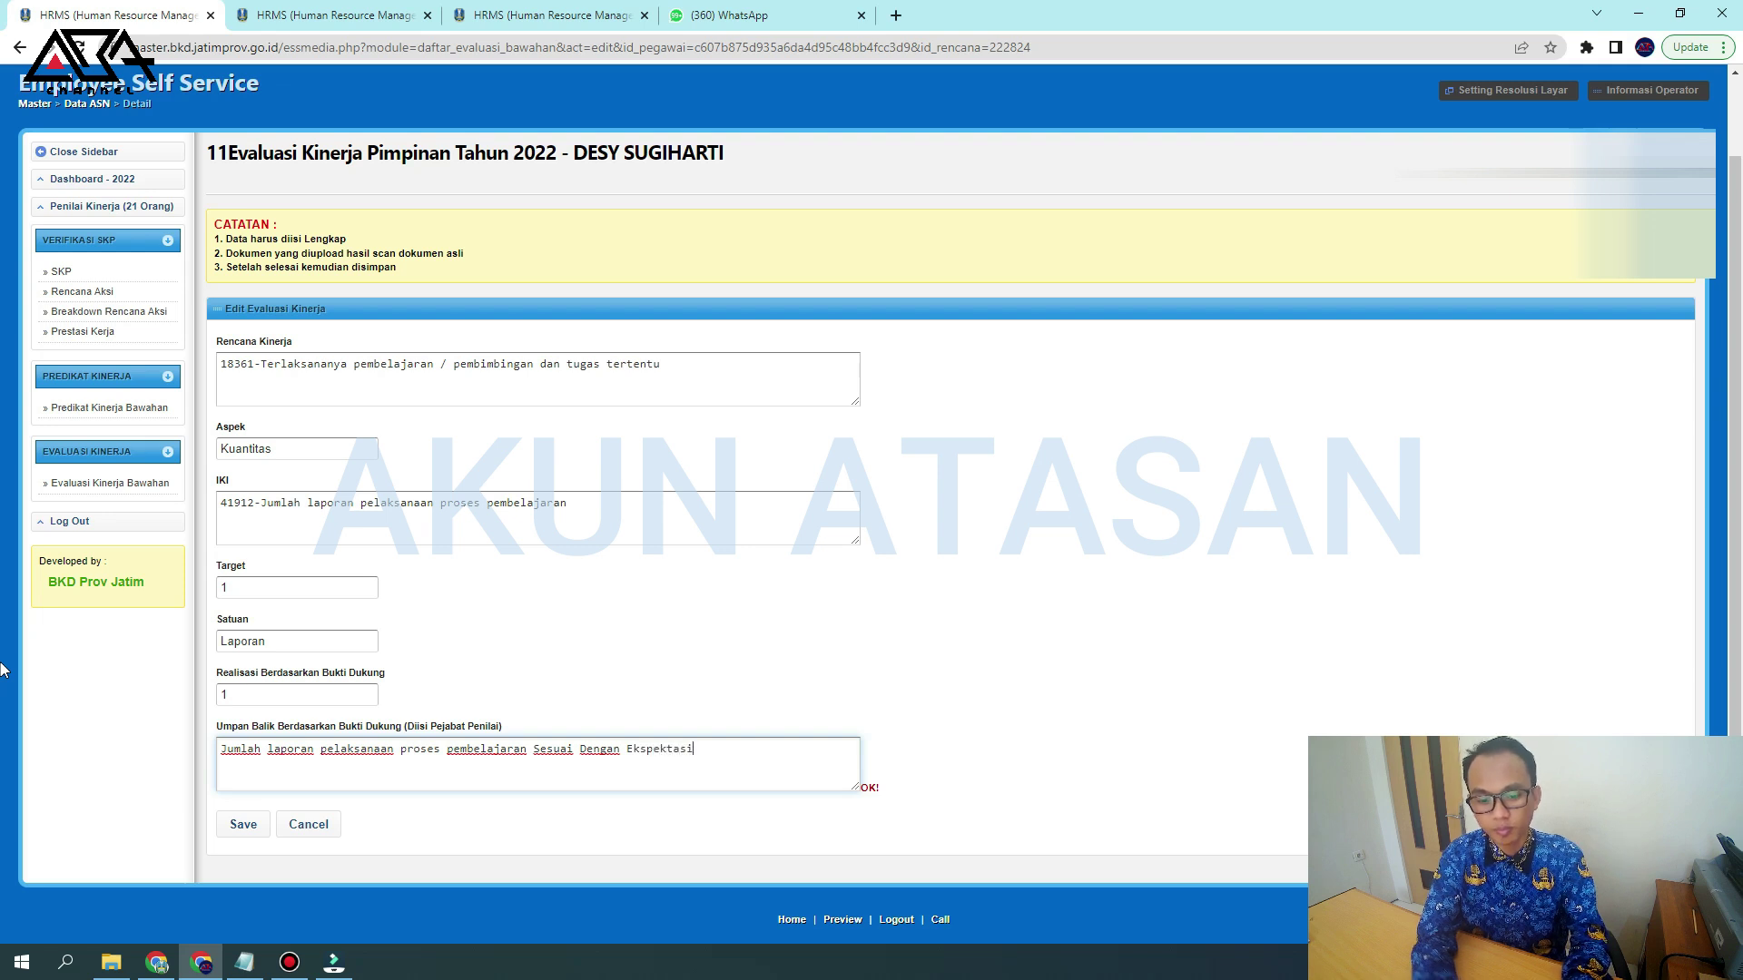
pyautogui.click(242, 824)
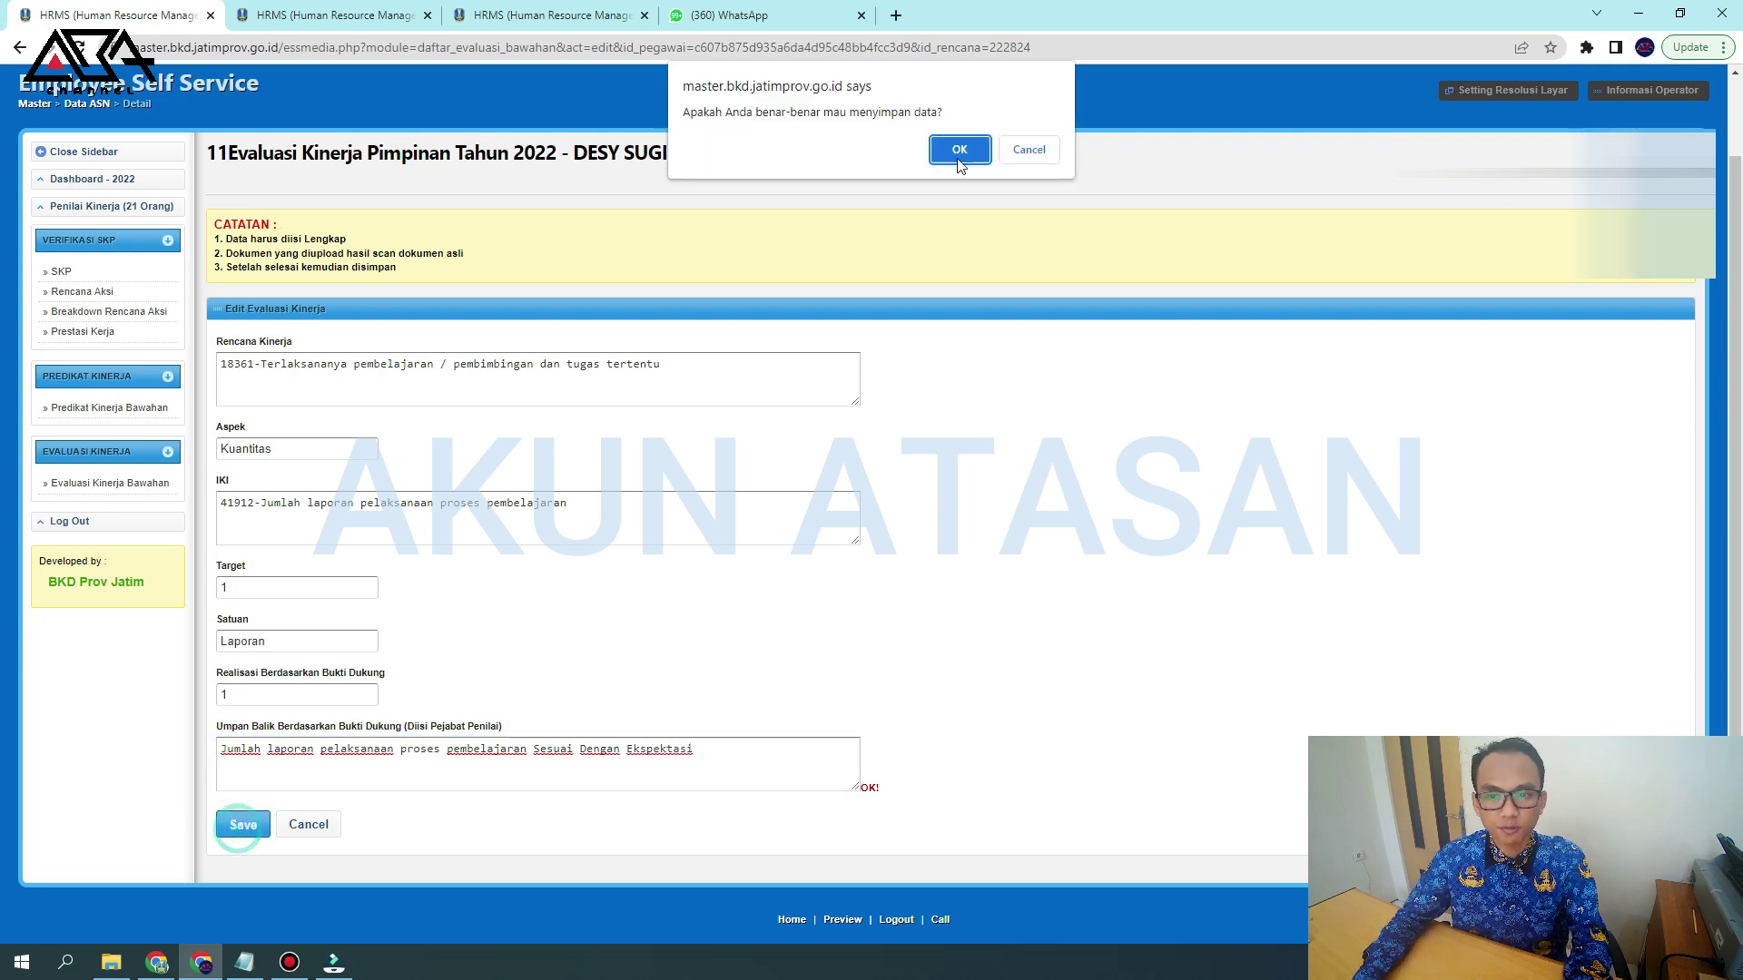
pyautogui.click(959, 151)
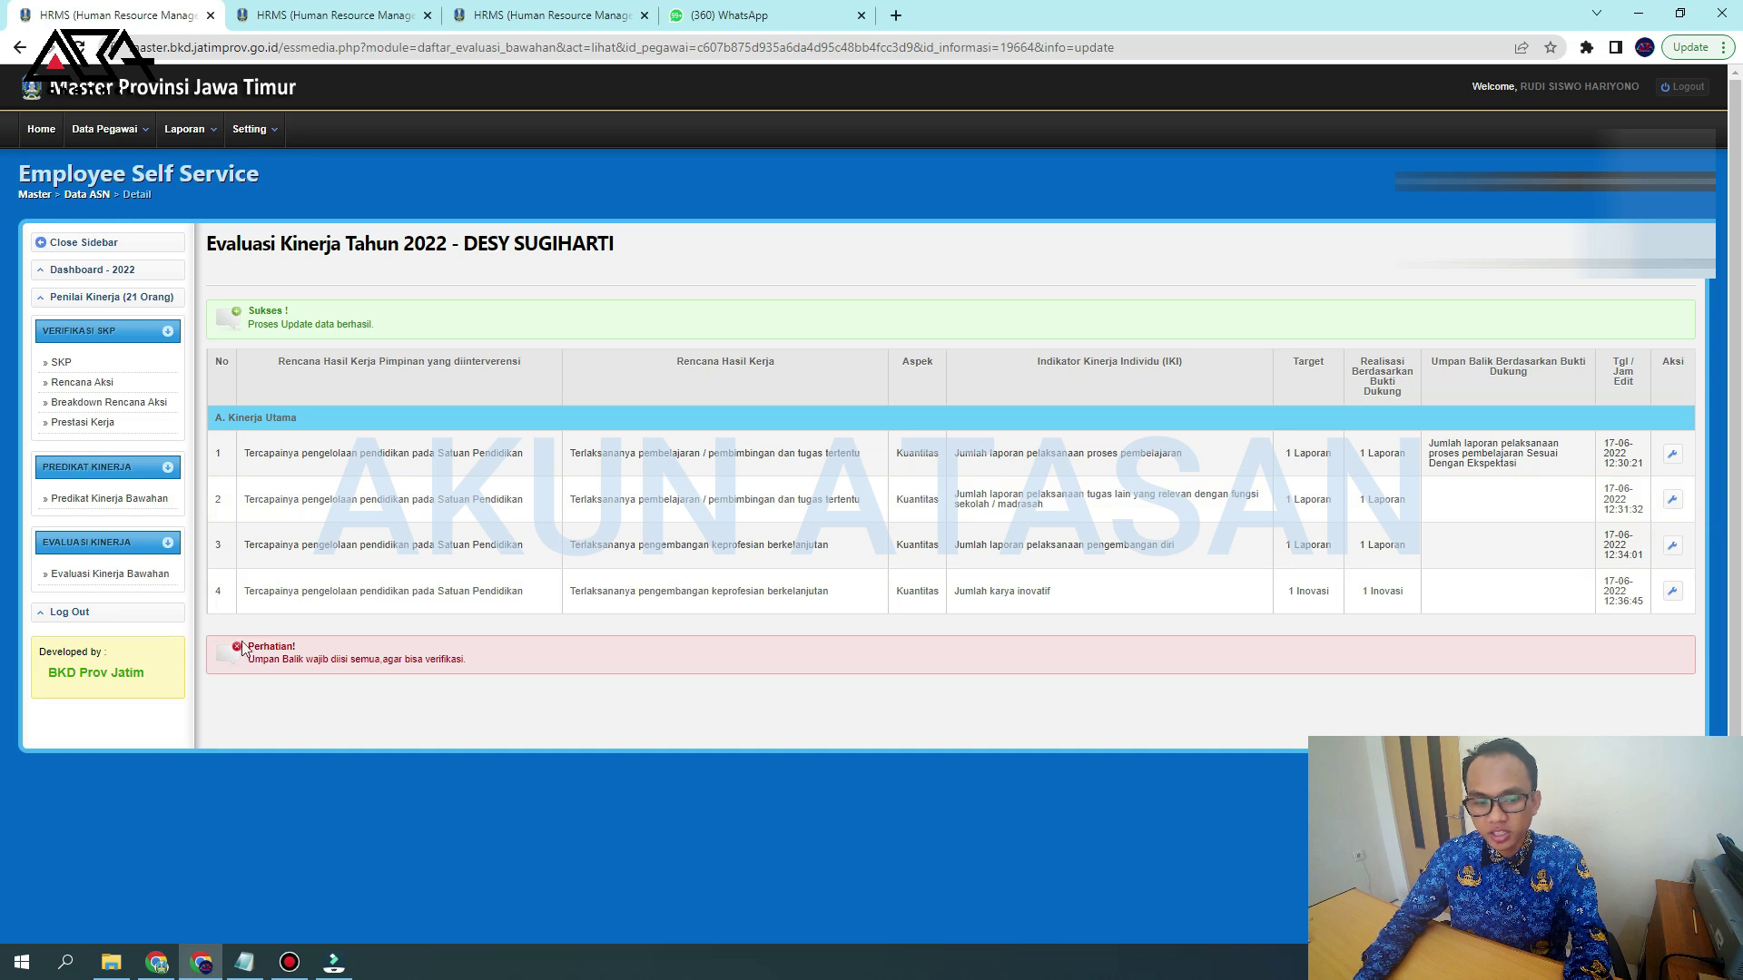
pyautogui.click(824, 432)
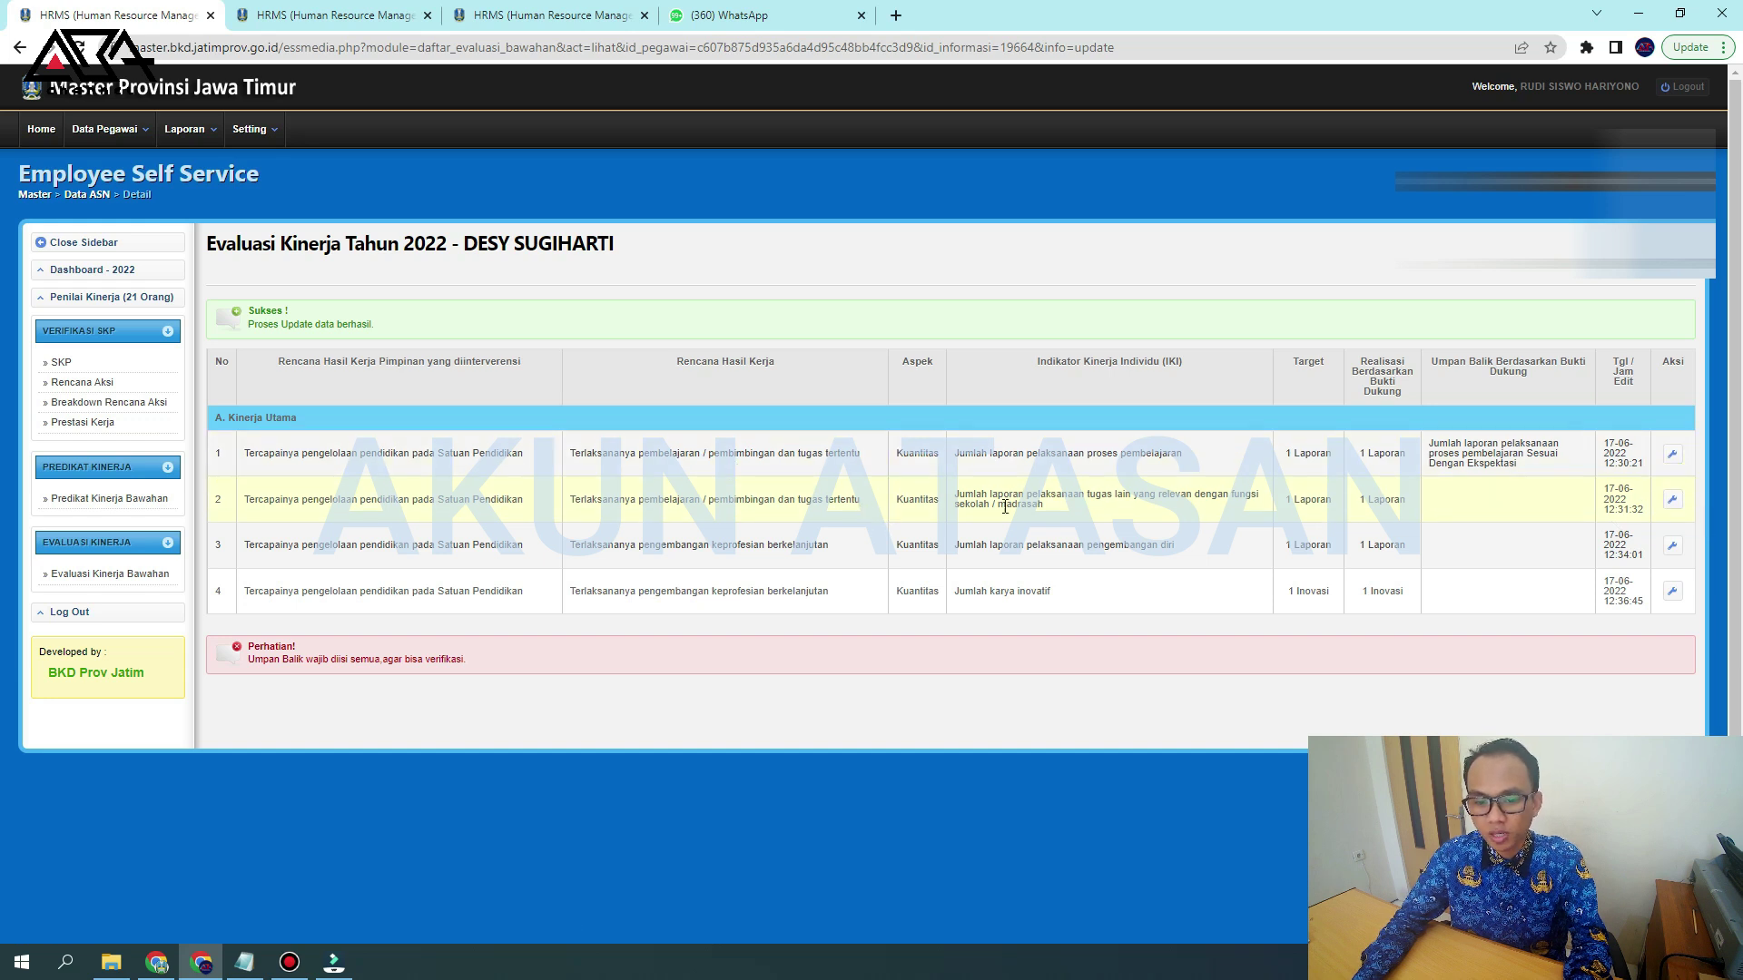
# Set the second indicator's feedback to "Jumlah laporan pelaksanaan tugas lain yang relevan dengan fungsi sekolah / madrasah Sesuai Dengan Ekspektasi" and save it
pyautogui.click(1672, 500)
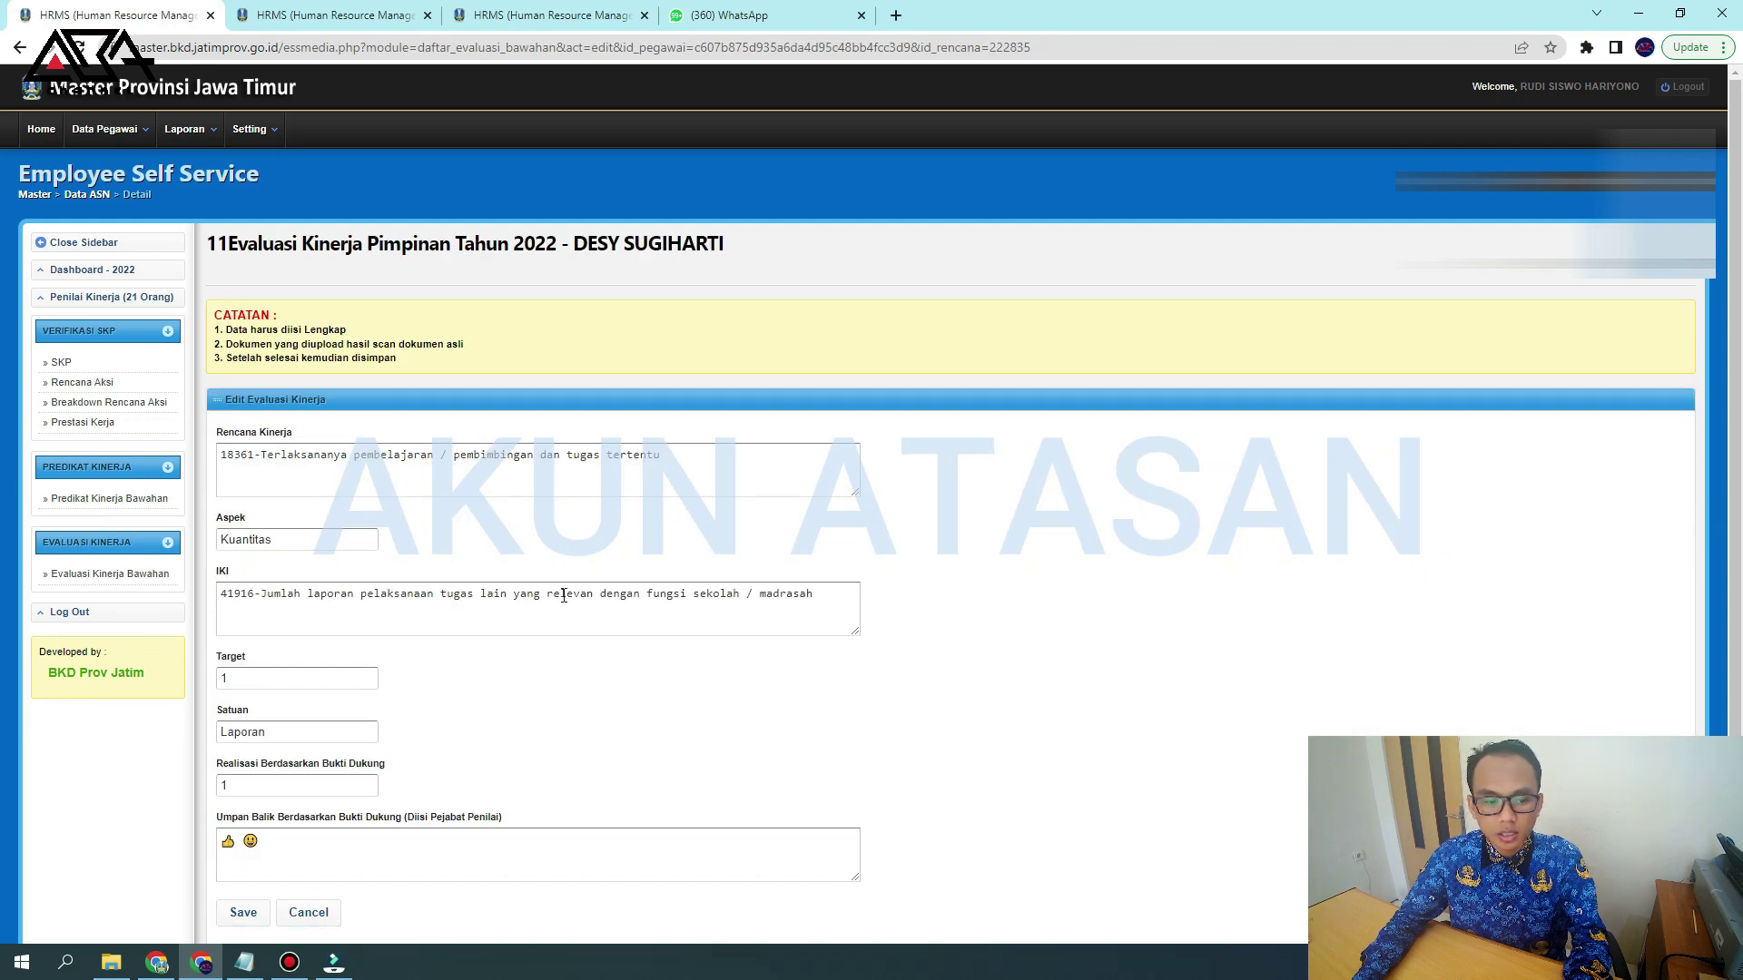
pyautogui.moveTo(824, 597); pyautogui.dragTo(263, 599)
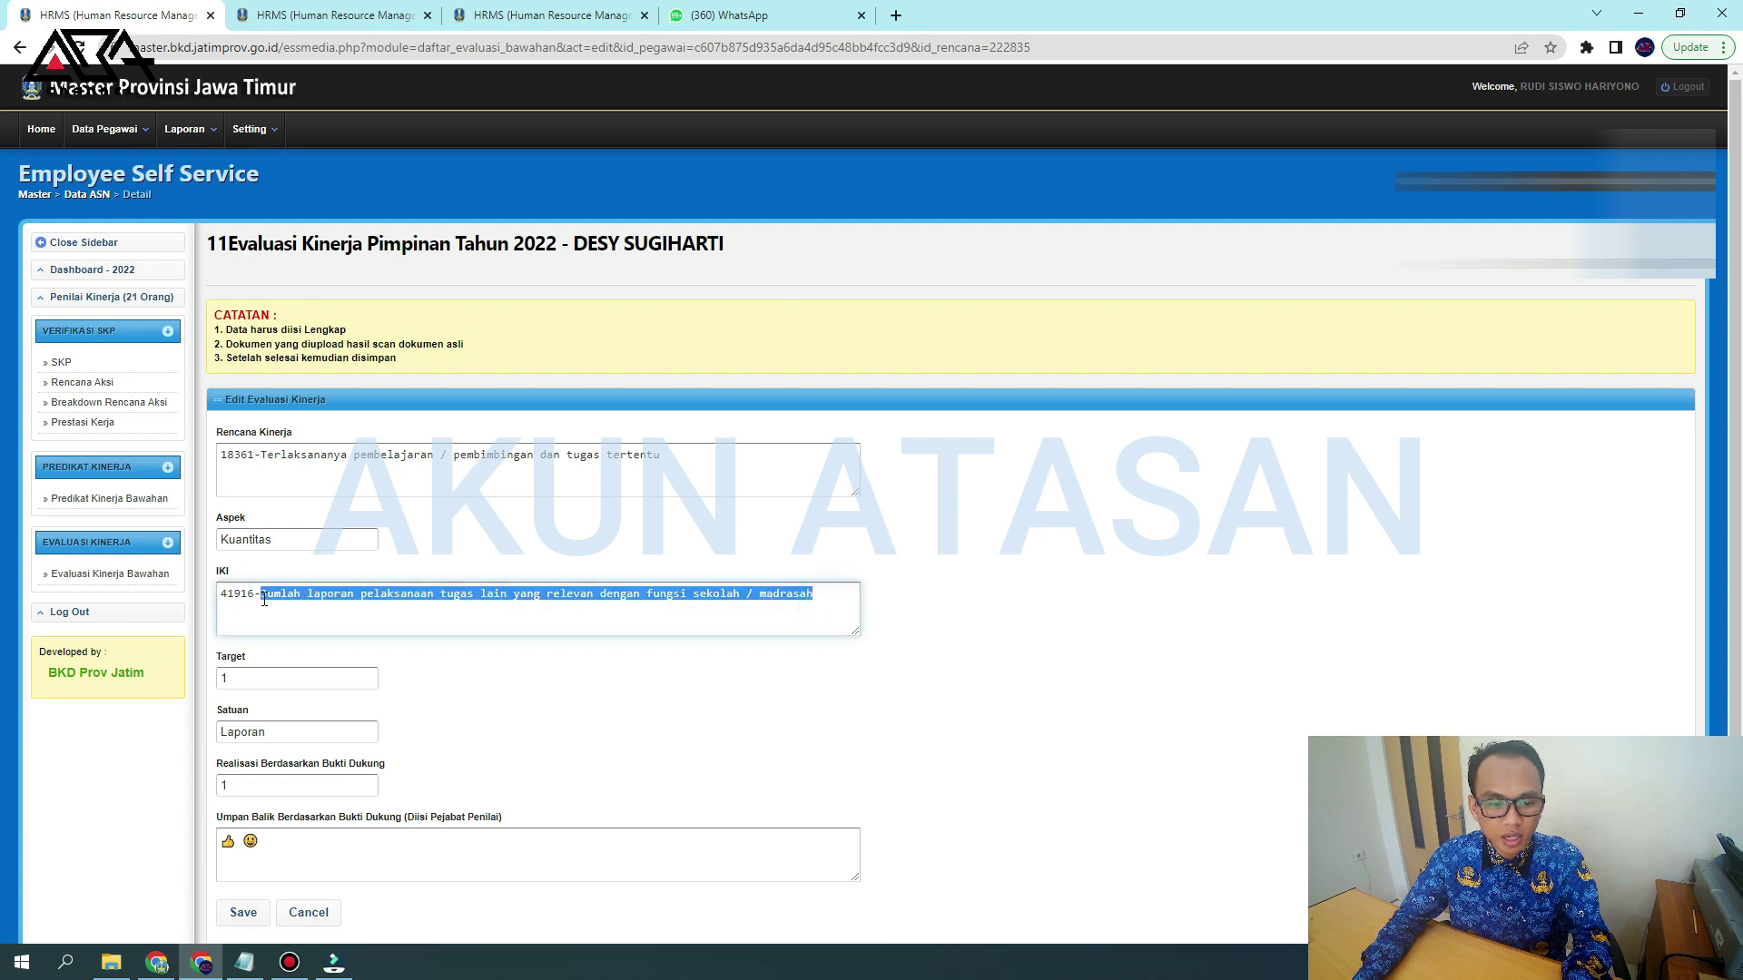
pyautogui.hotkey('ctrl', 'c')
pyautogui.click(273, 848)
pyautogui.hotkey('ctrl', 'a')
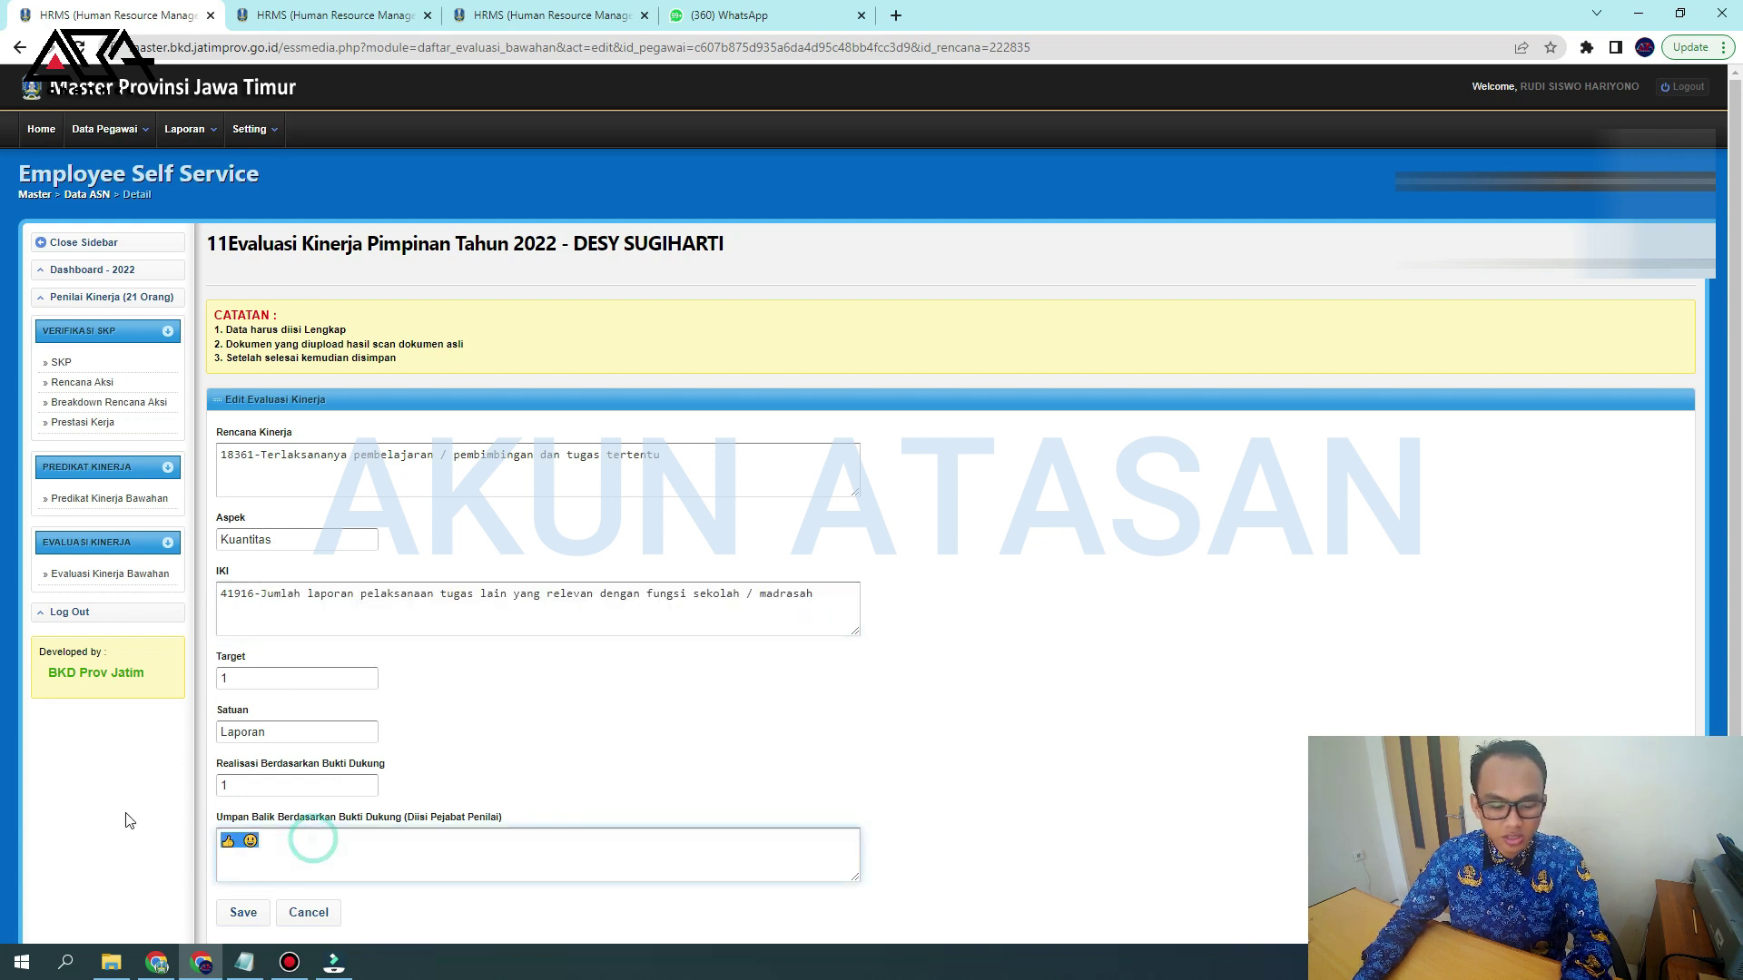
pyautogui.hotkey('ctrl', 'v')
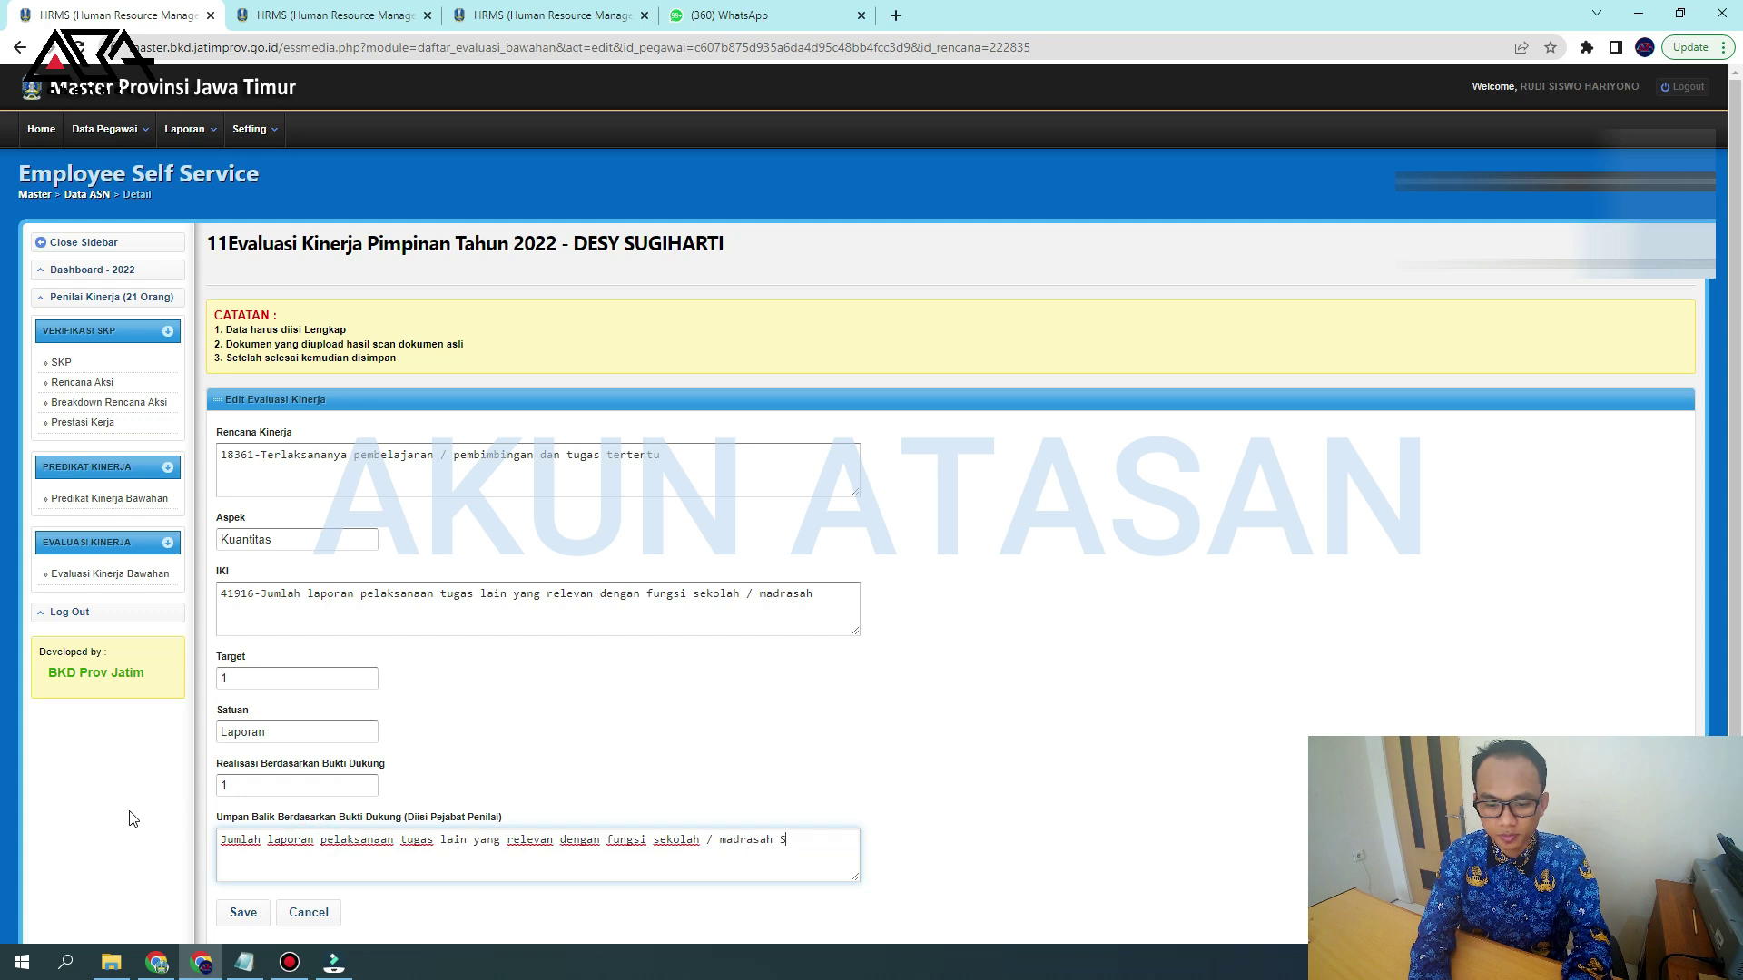
pyautogui.write('Sesuai Dengan')
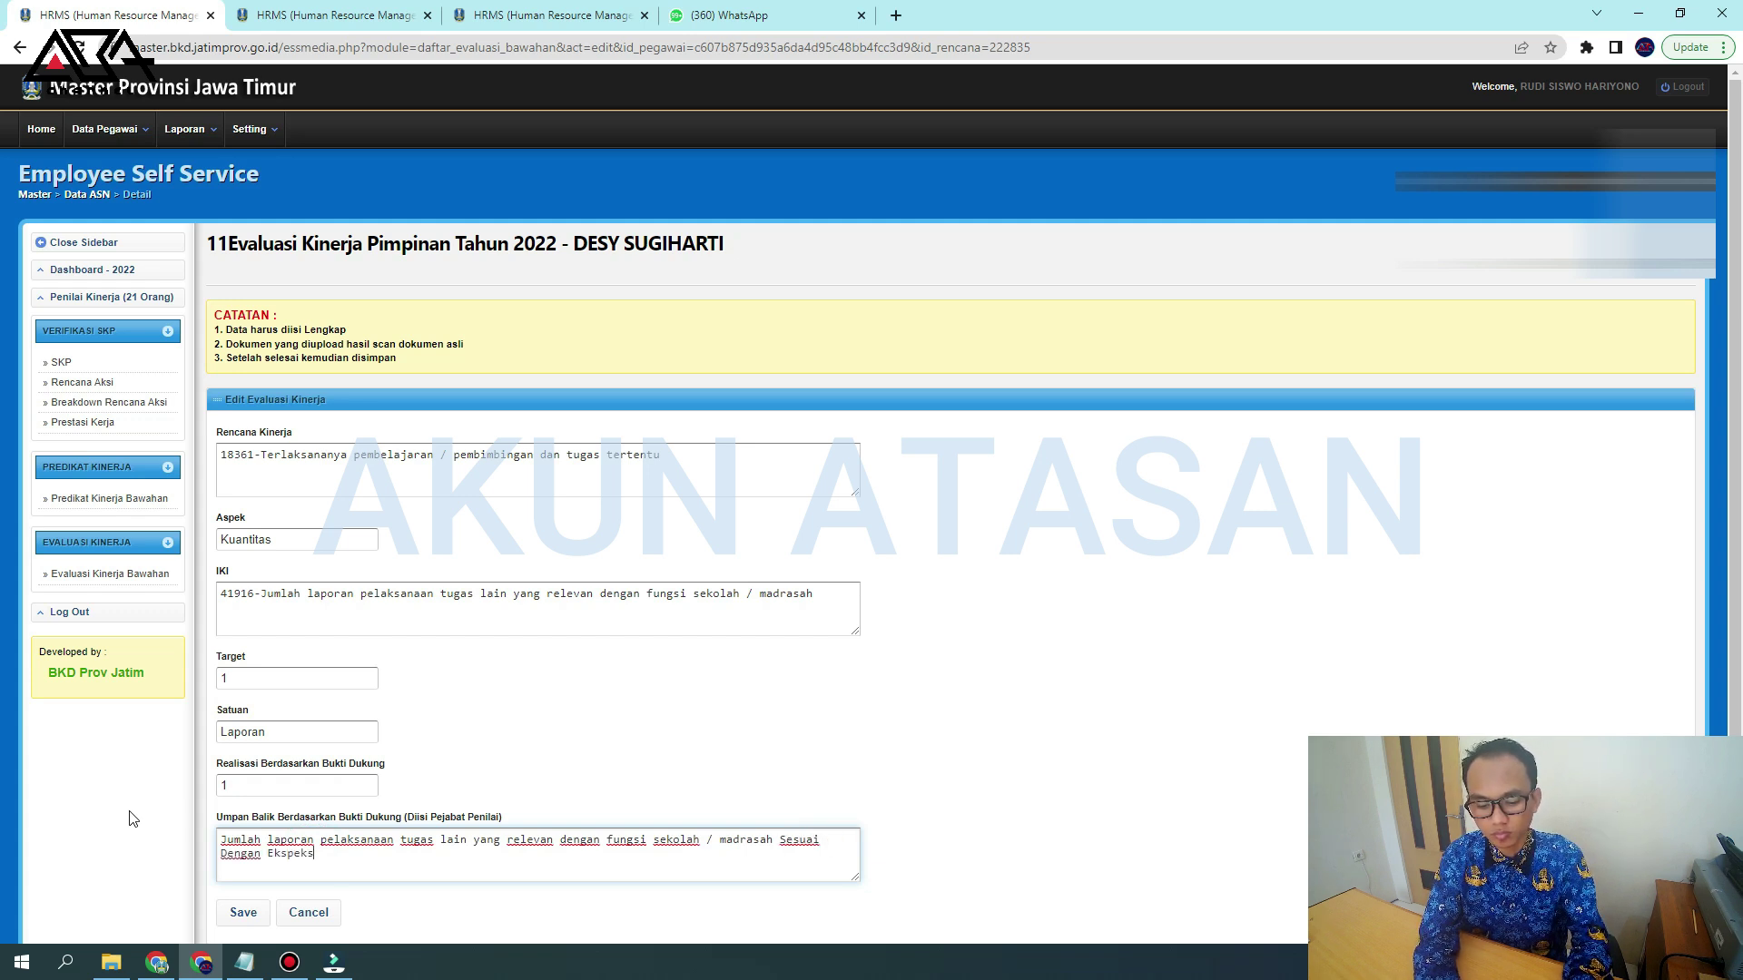
pyautogui.write(' Ekspektasi')
pyautogui.click(237, 913)
pyautogui.click(949, 149)
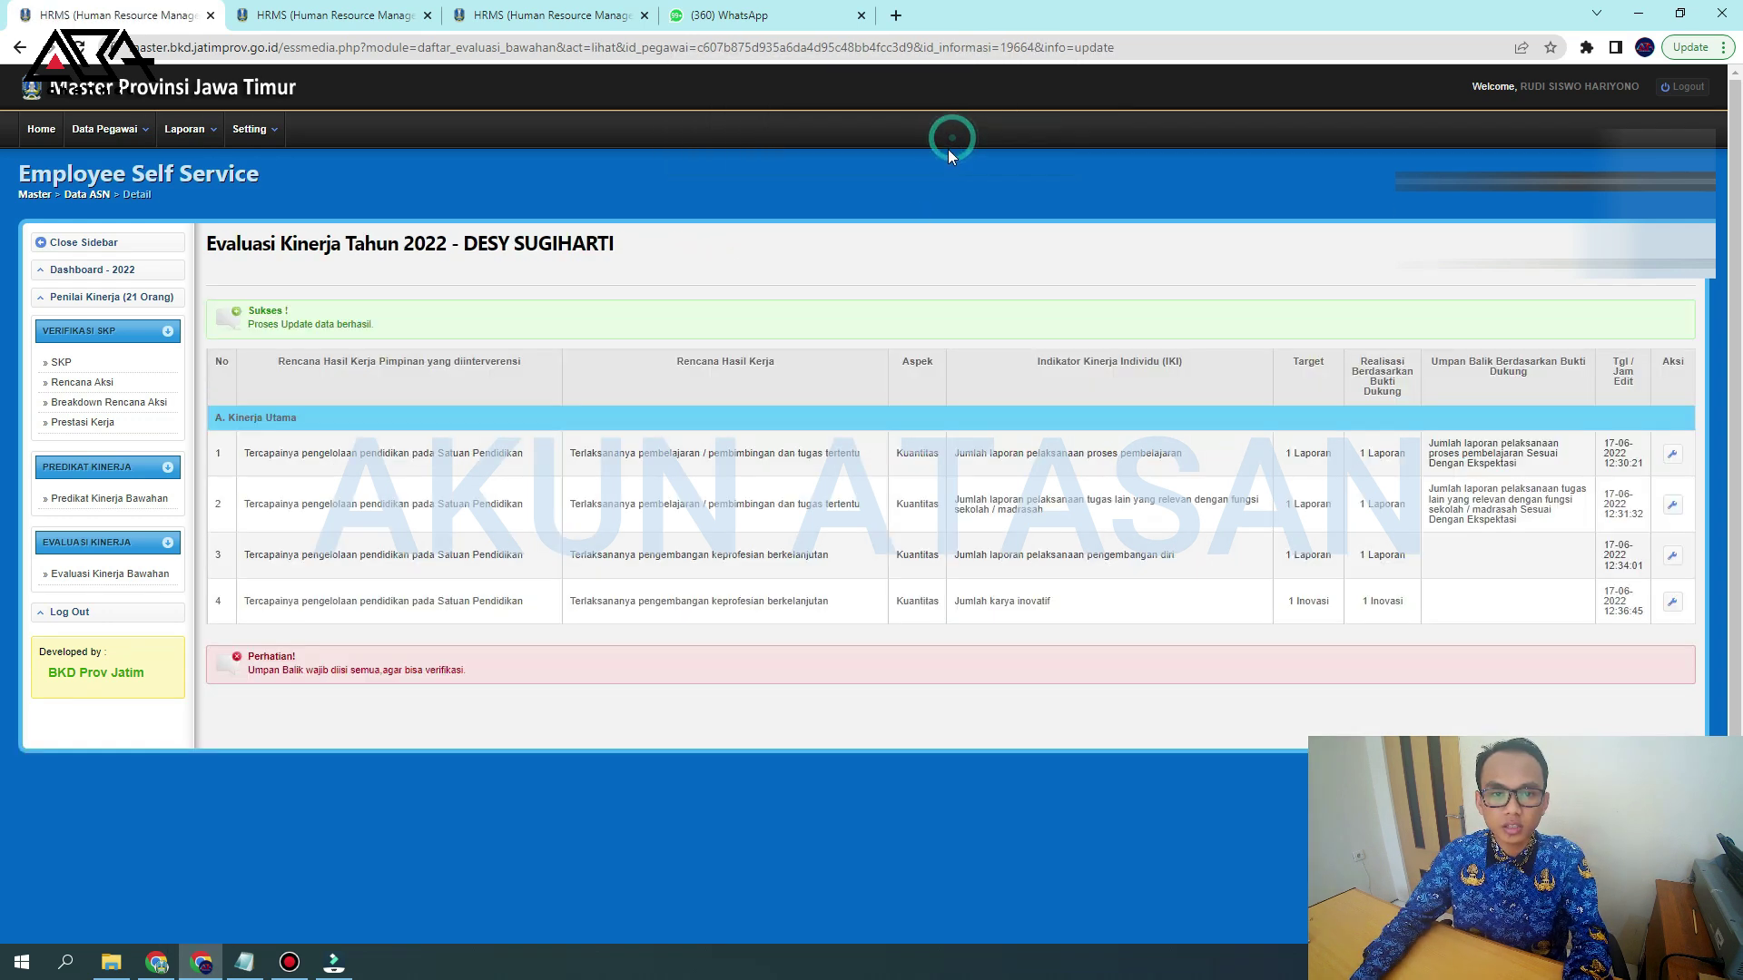
# Set the third indicator's feedback to "Jumlah laporan pelaksanaan pengembangan diri Sesuai ekspektasi" and save it
pyautogui.click(1671, 556)
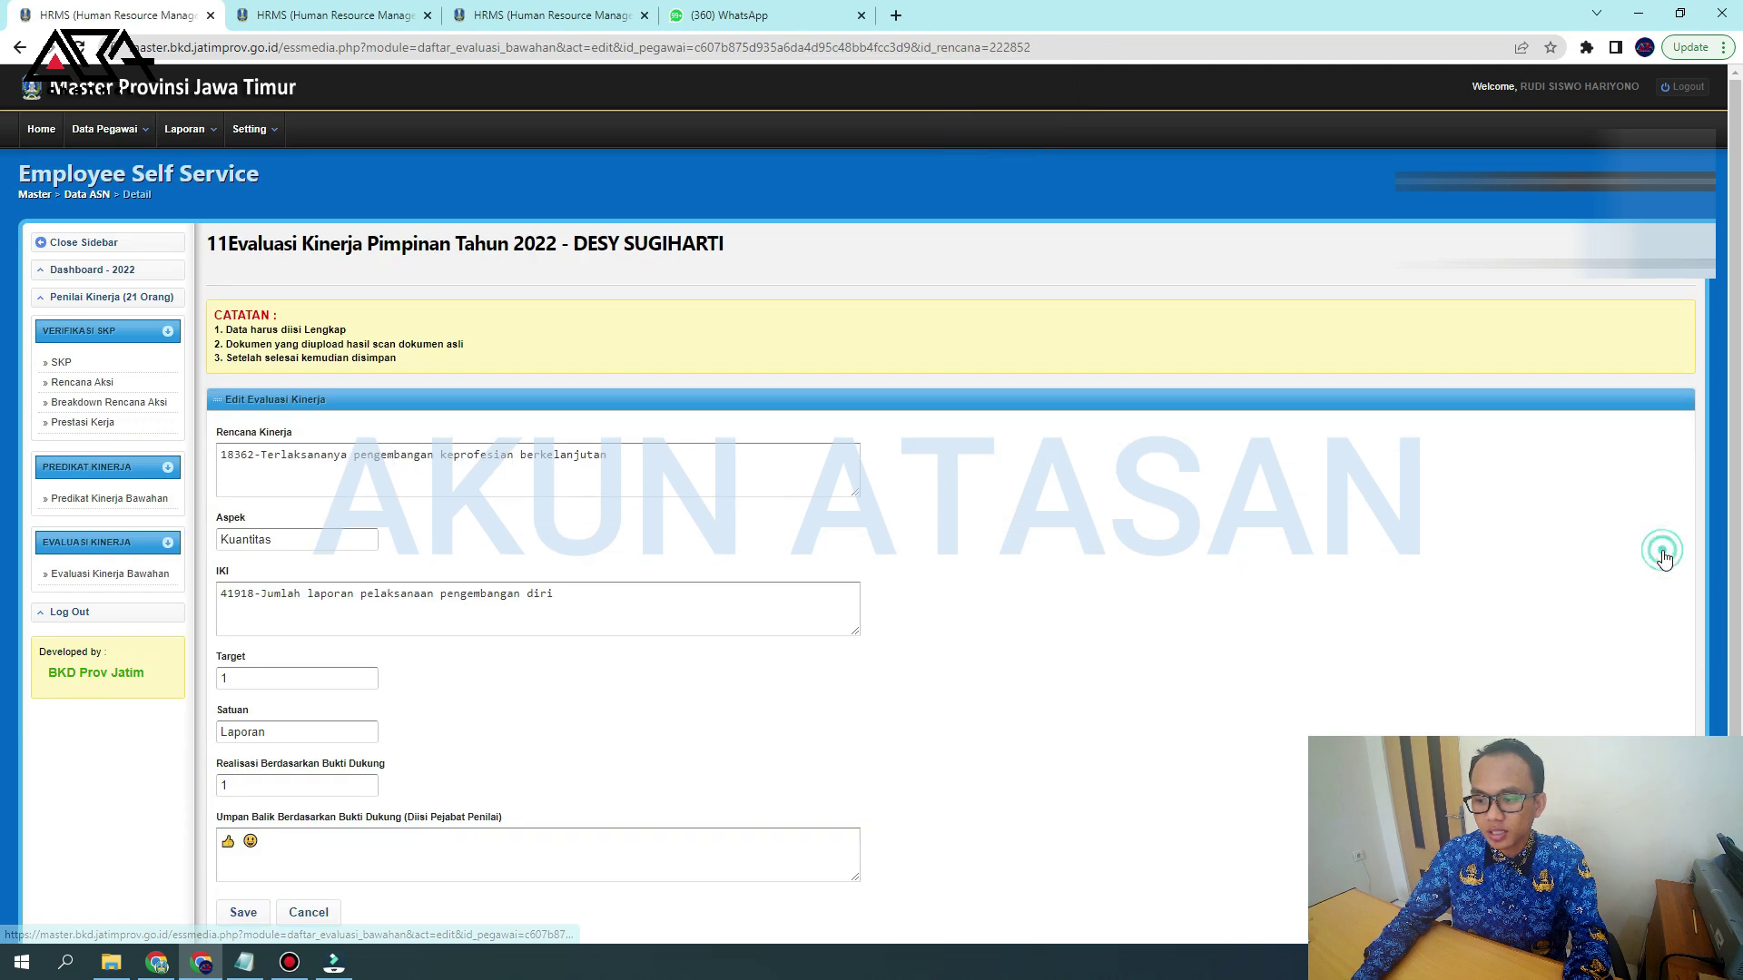
pyautogui.moveTo(566, 604); pyautogui.dragTo(264, 610)
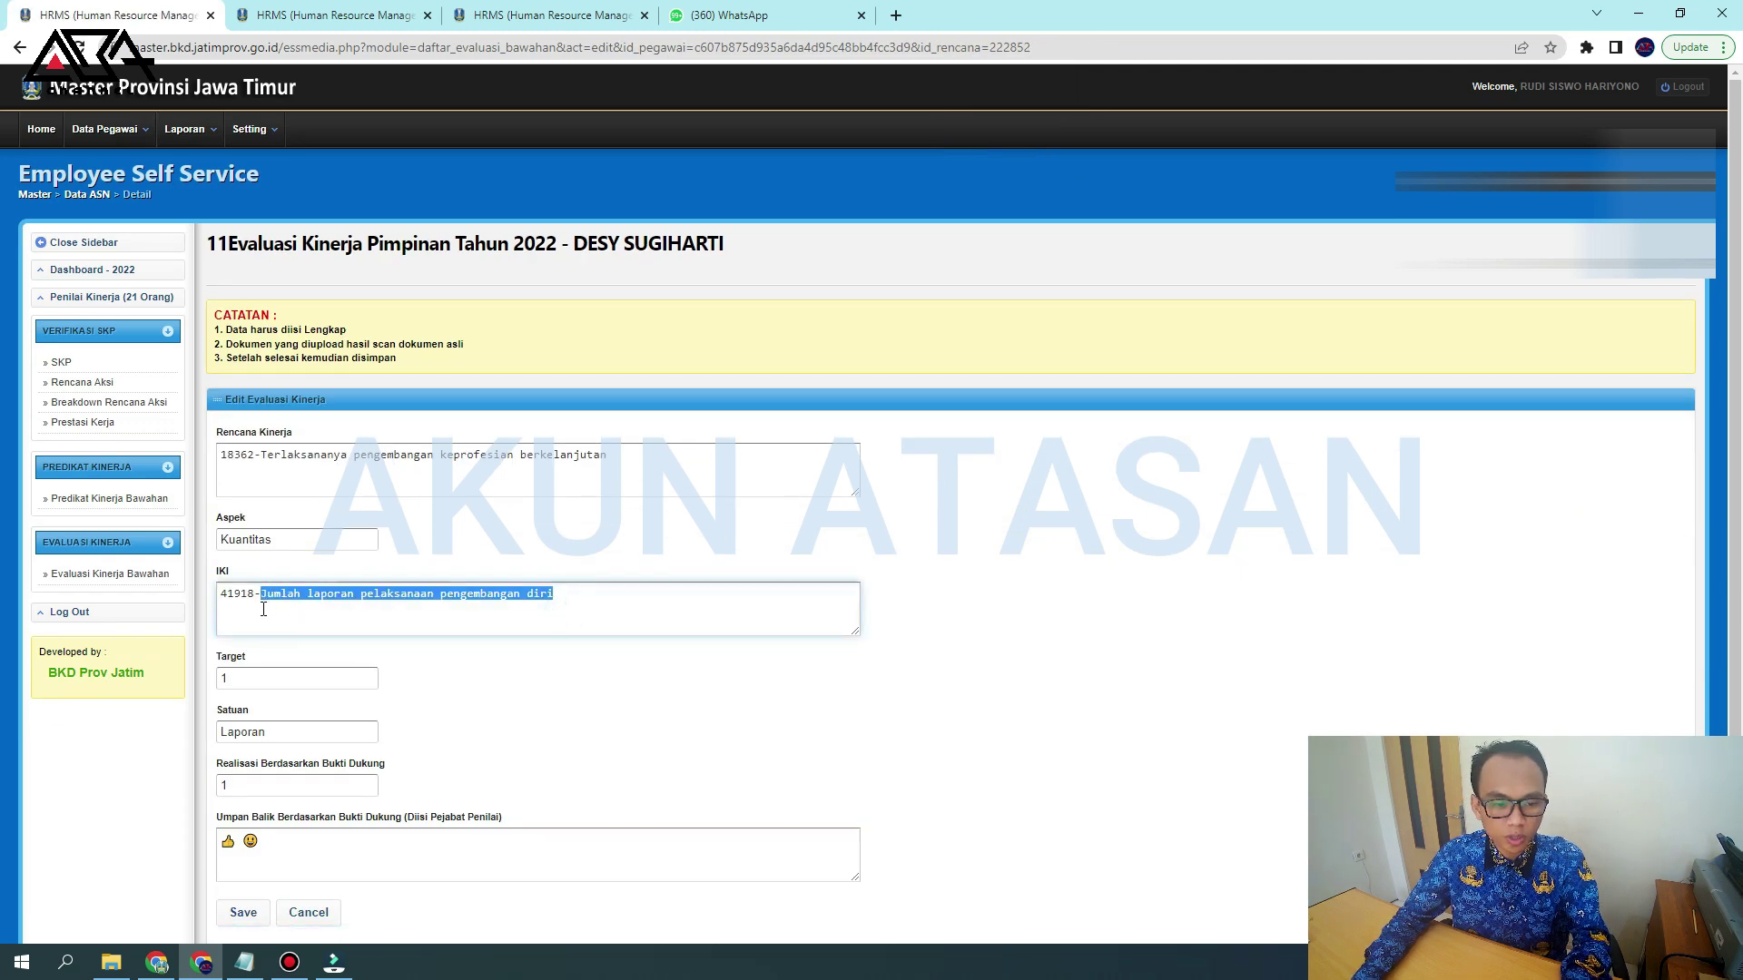
pyautogui.click(332, 833)
pyautogui.hotkey('ctrl', 'v')
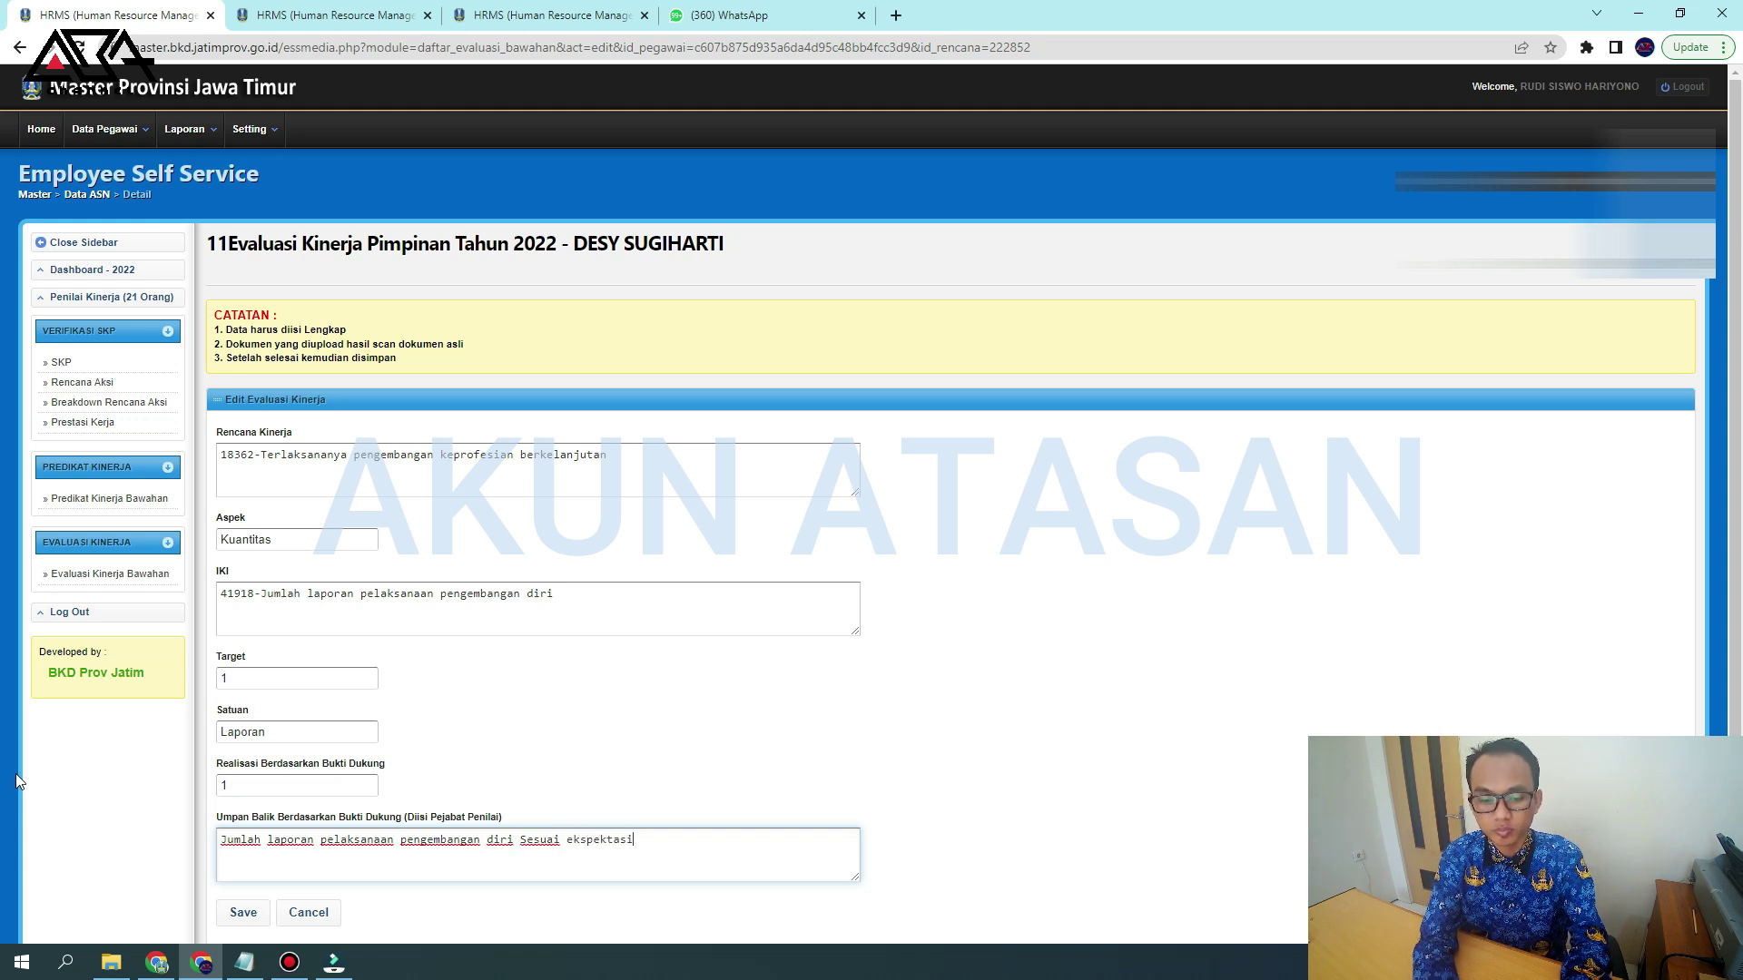
pyautogui.click(242, 913)
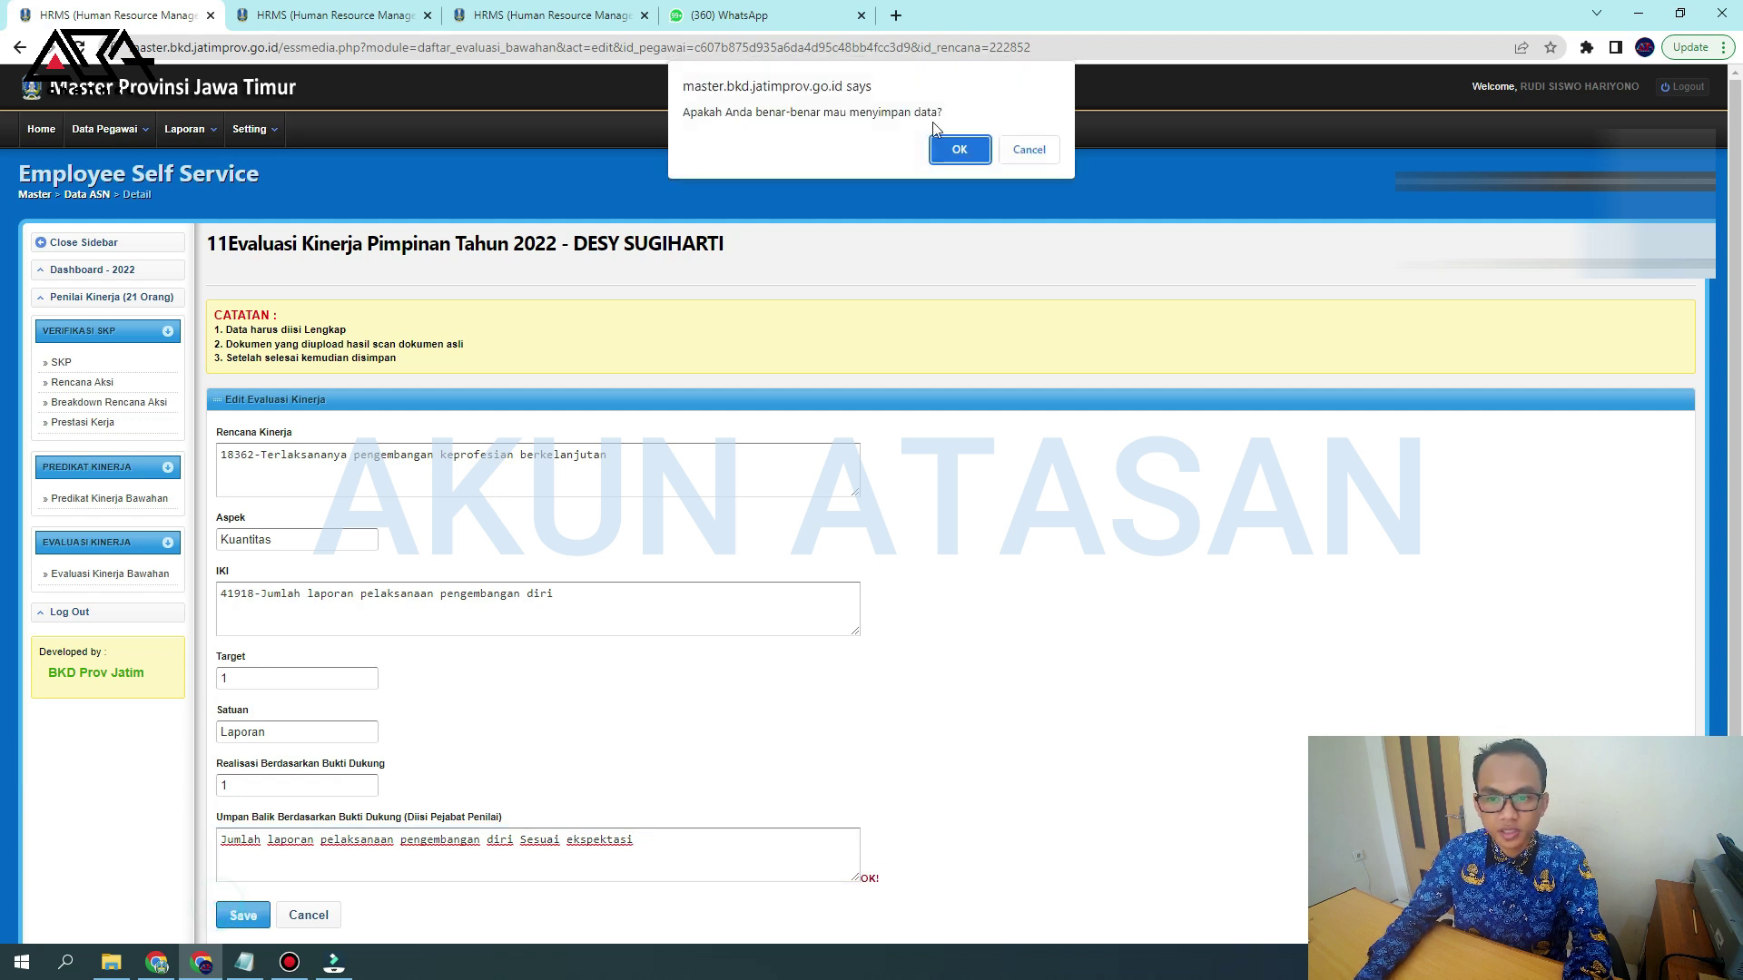
pyautogui.click(935, 148)
# Set the fourth indicator's feedback to "Jumlah karya inovatif Terlaksana Dengan Baik dan Sesuai Ekspektasi" and save it
pyautogui.click(1673, 604)
pyautogui.moveTo(424, 602); pyautogui.dragTo(264, 614)
pyautogui.click(413, 863)
pyautogui.hotkey('ctrl', 'a')
pyautogui.hotkey('ctrl', 'v')
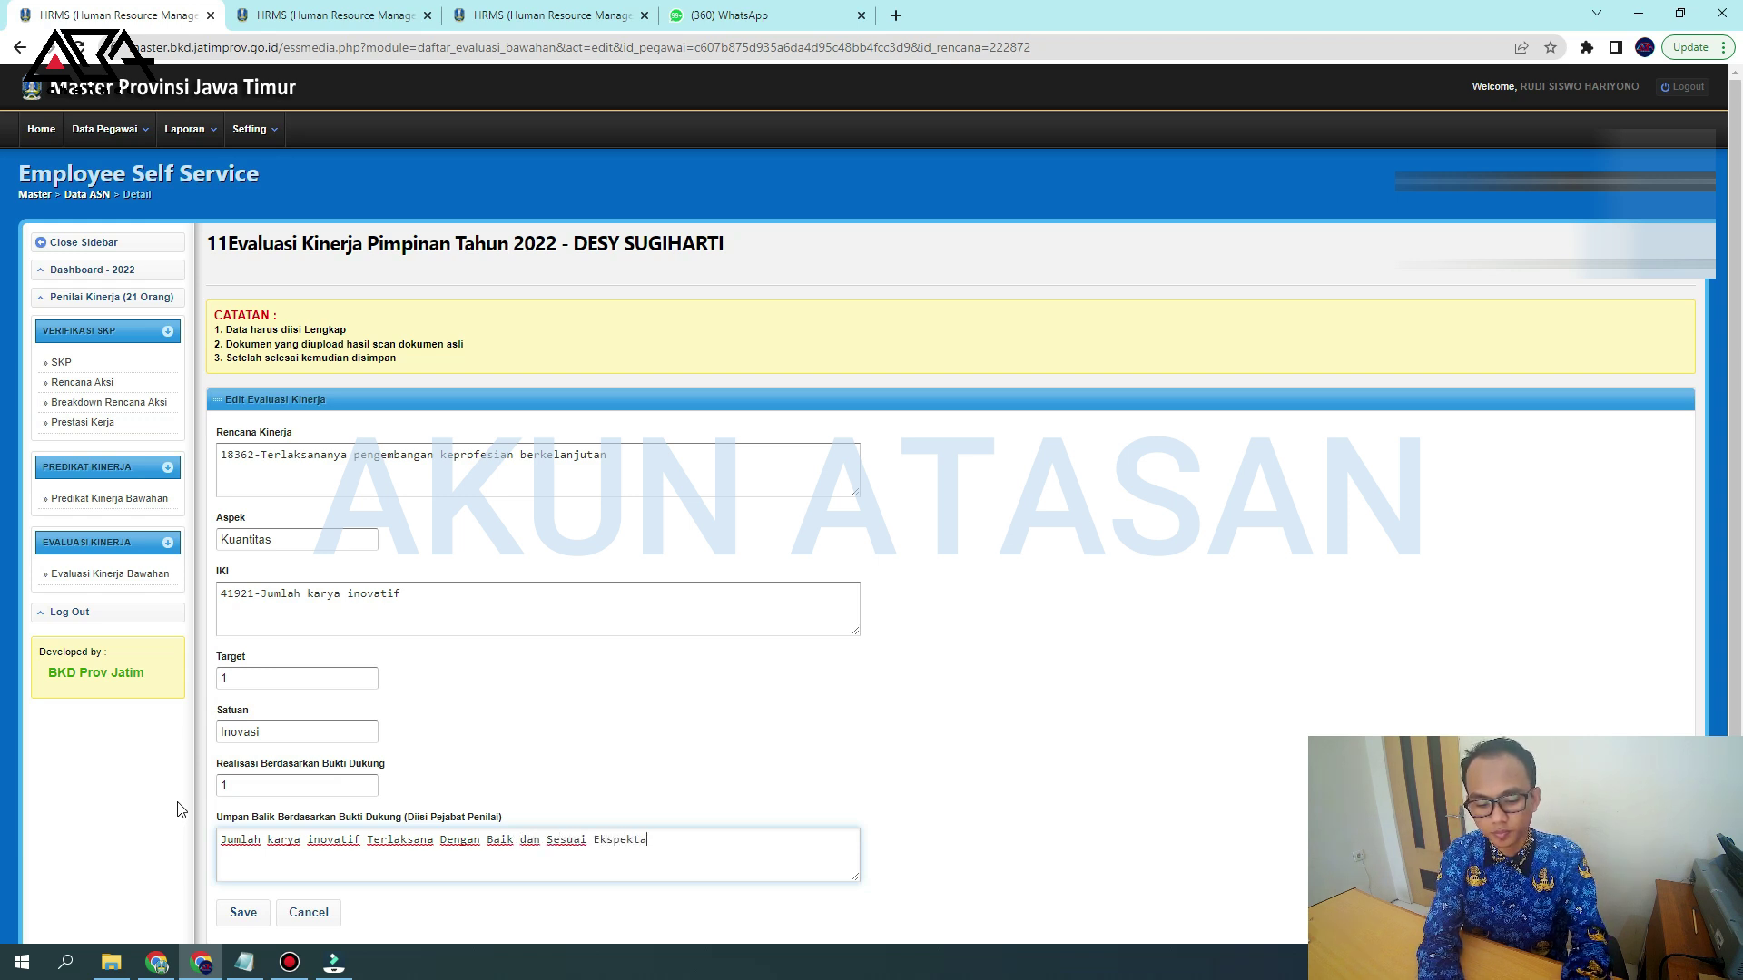
pyautogui.click(220, 914)
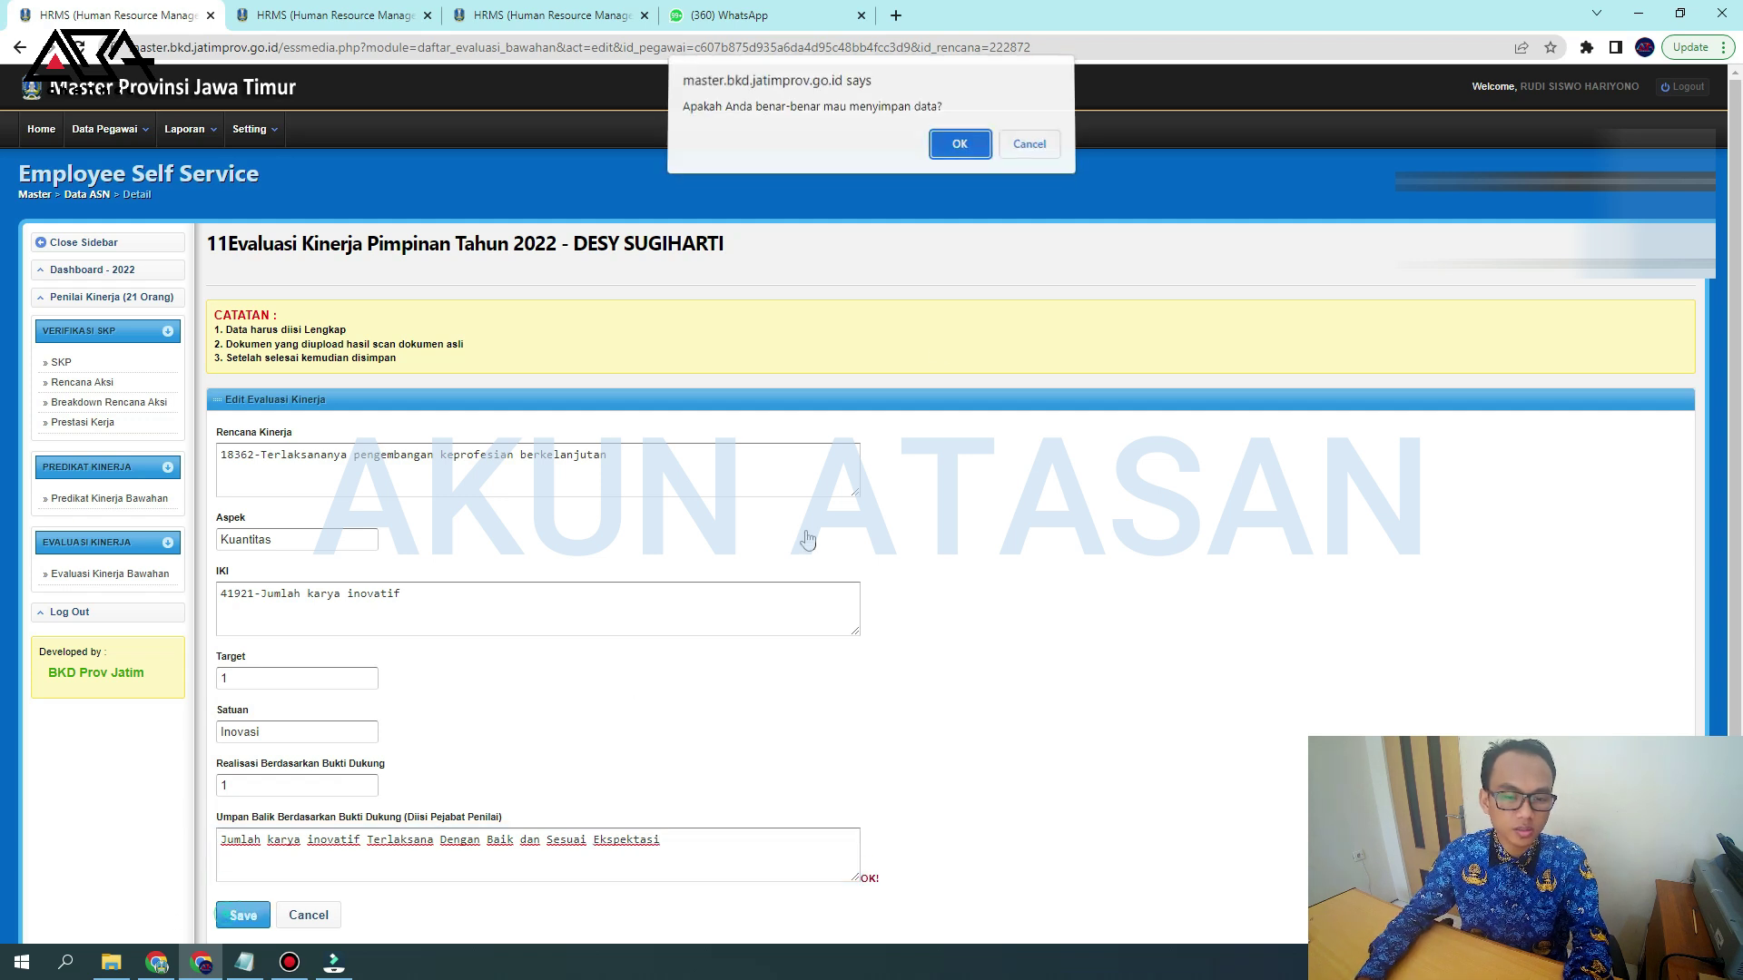
pyautogui.click(978, 161)
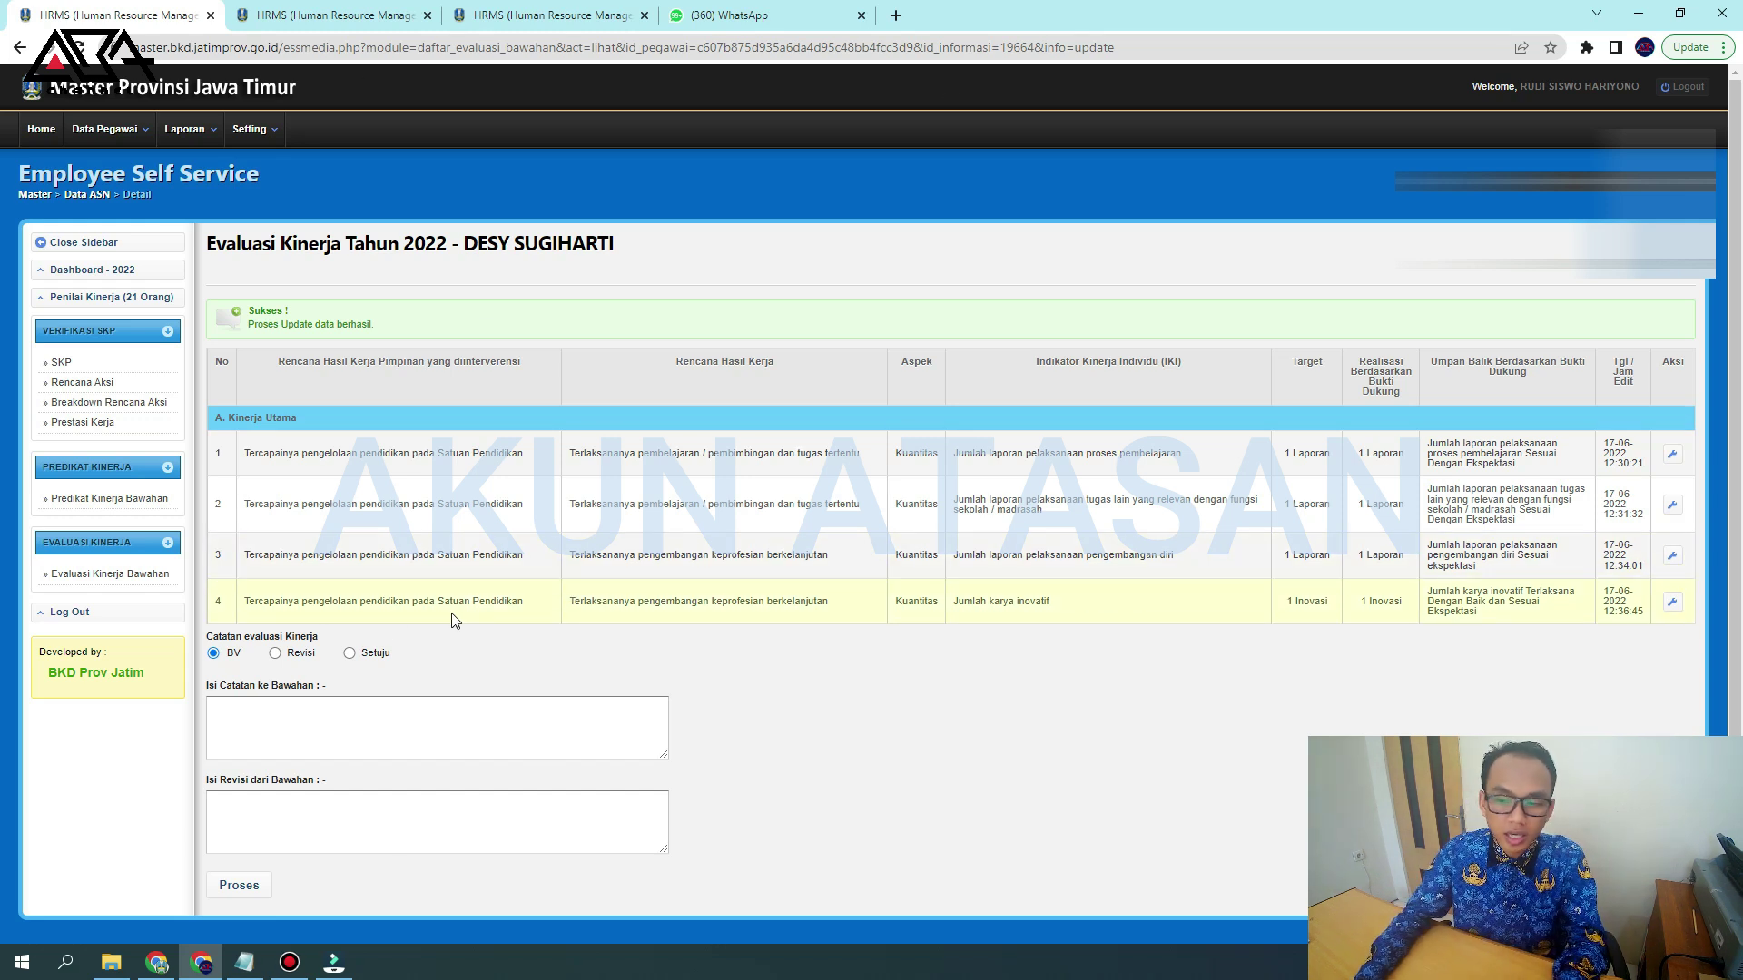
# Mark the subordinate's performance evaluation as "Setuju" and process the verification
pyautogui.click(351, 654)
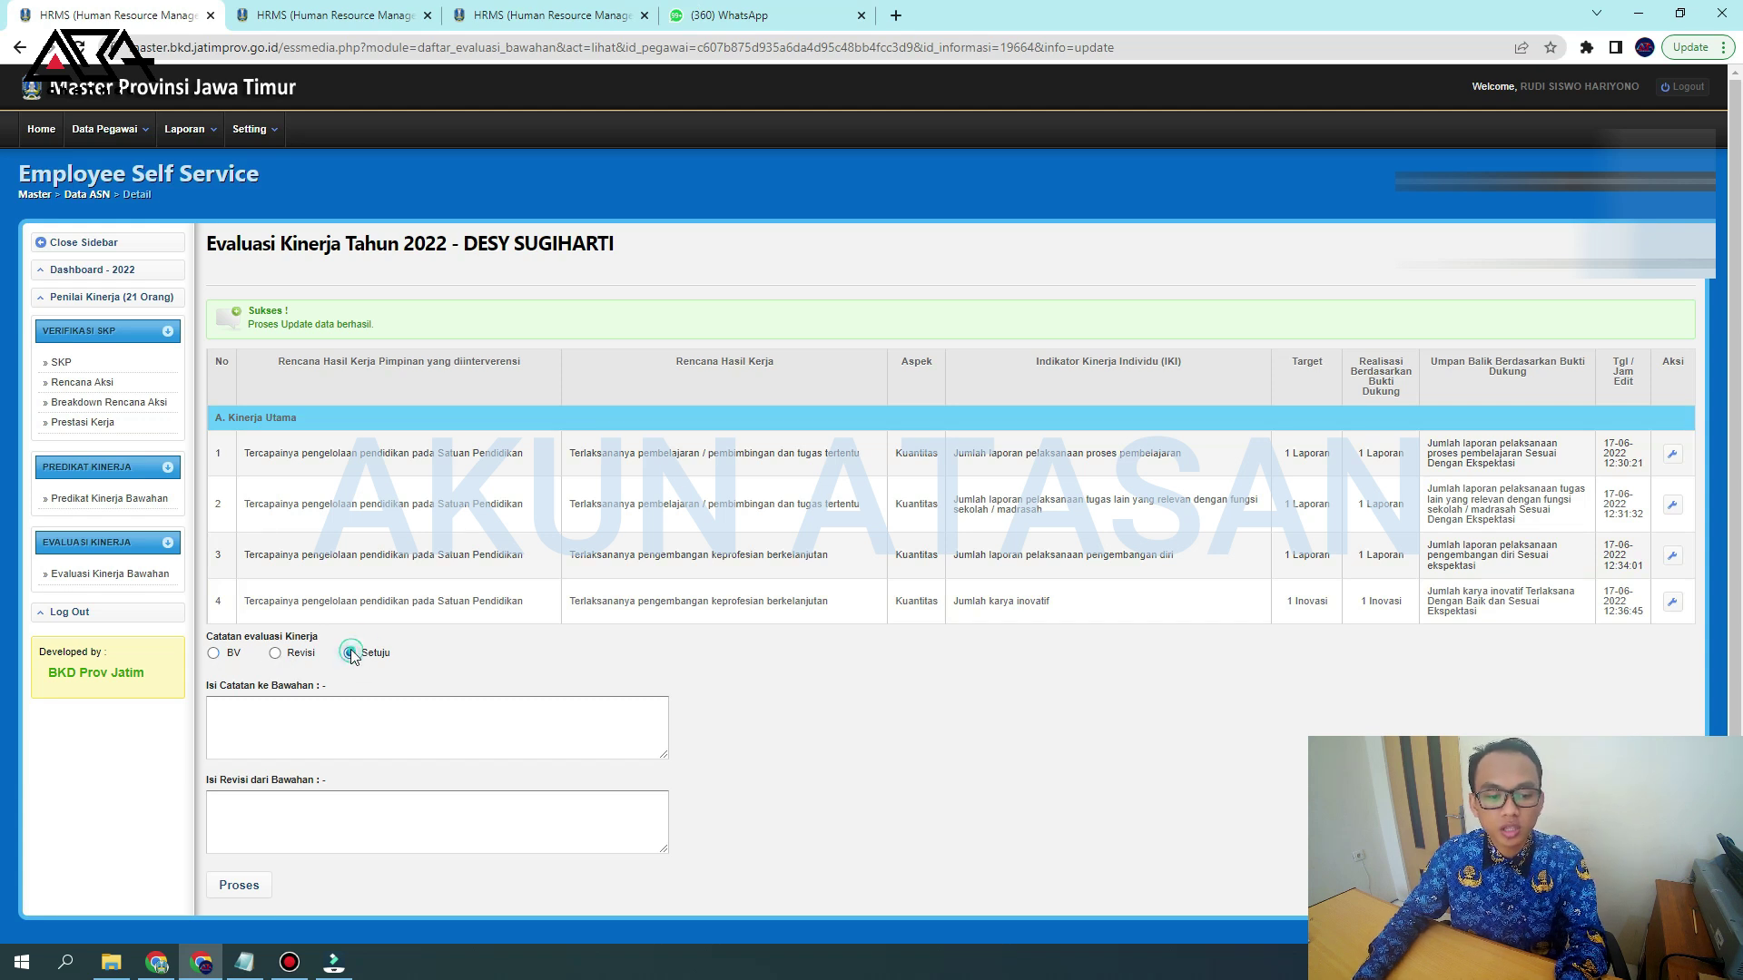
pyautogui.click(248, 882)
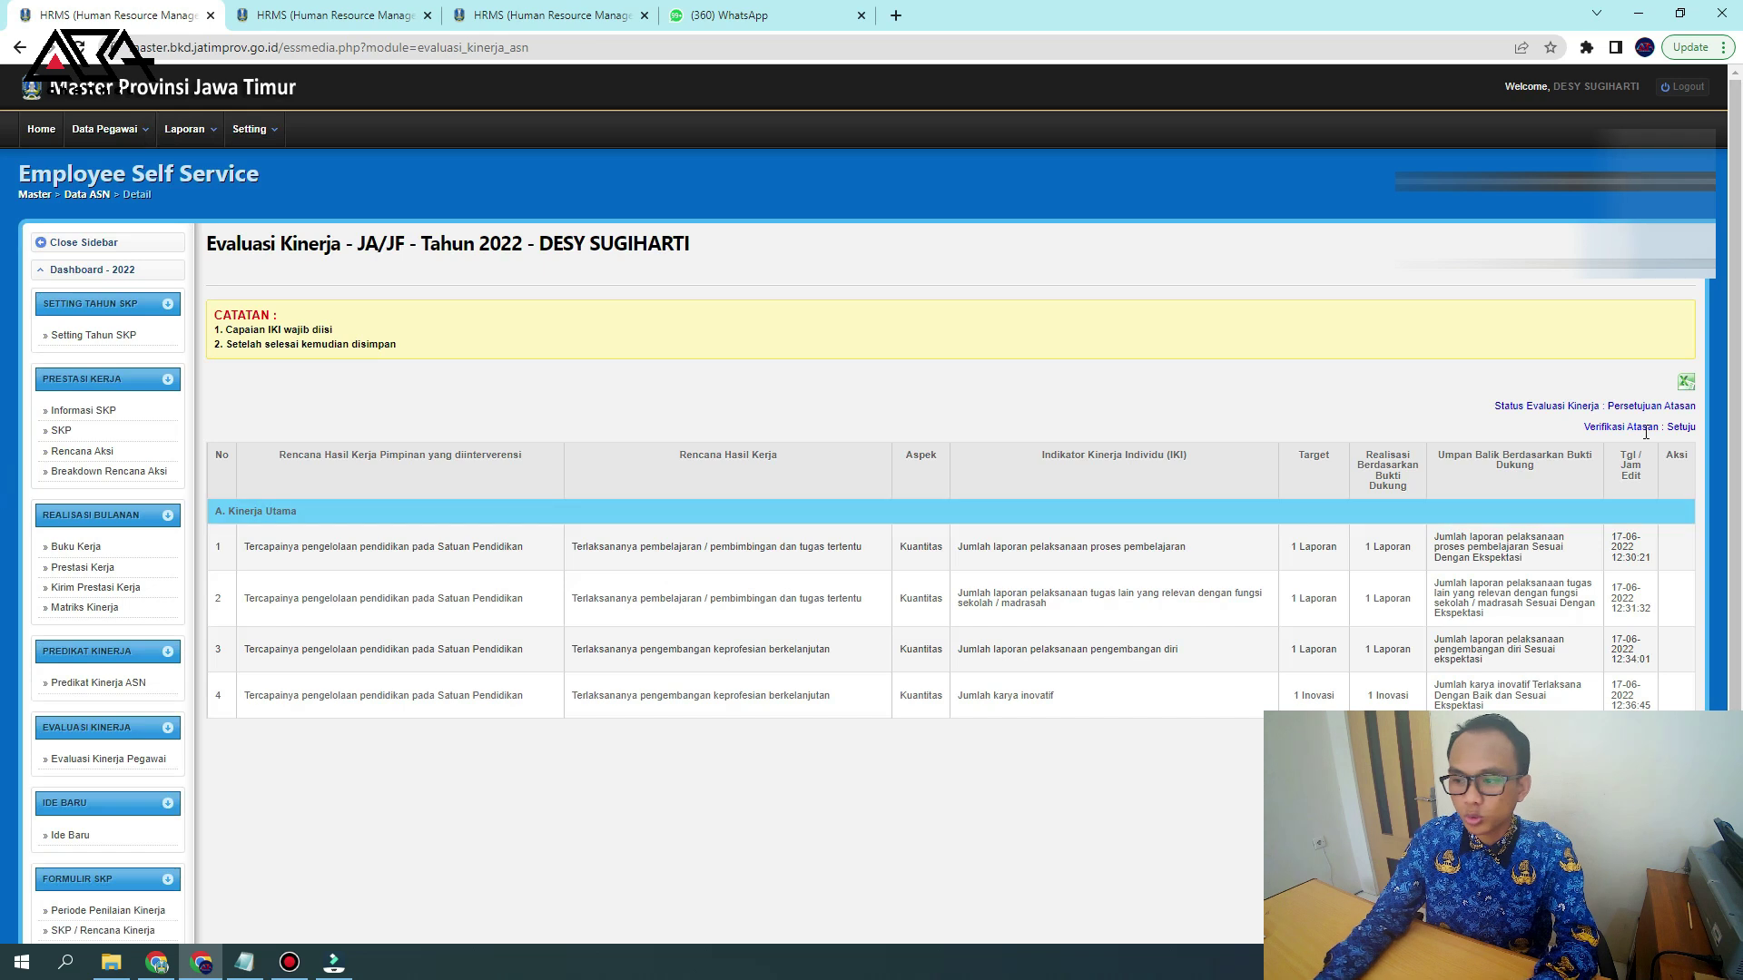
# In the employee's account, check the superior's verification status on the 2022 performance evaluation
pyautogui.moveTo(1695, 427); pyautogui.dragTo(1583, 427)
pyautogui.click(1688, 431)
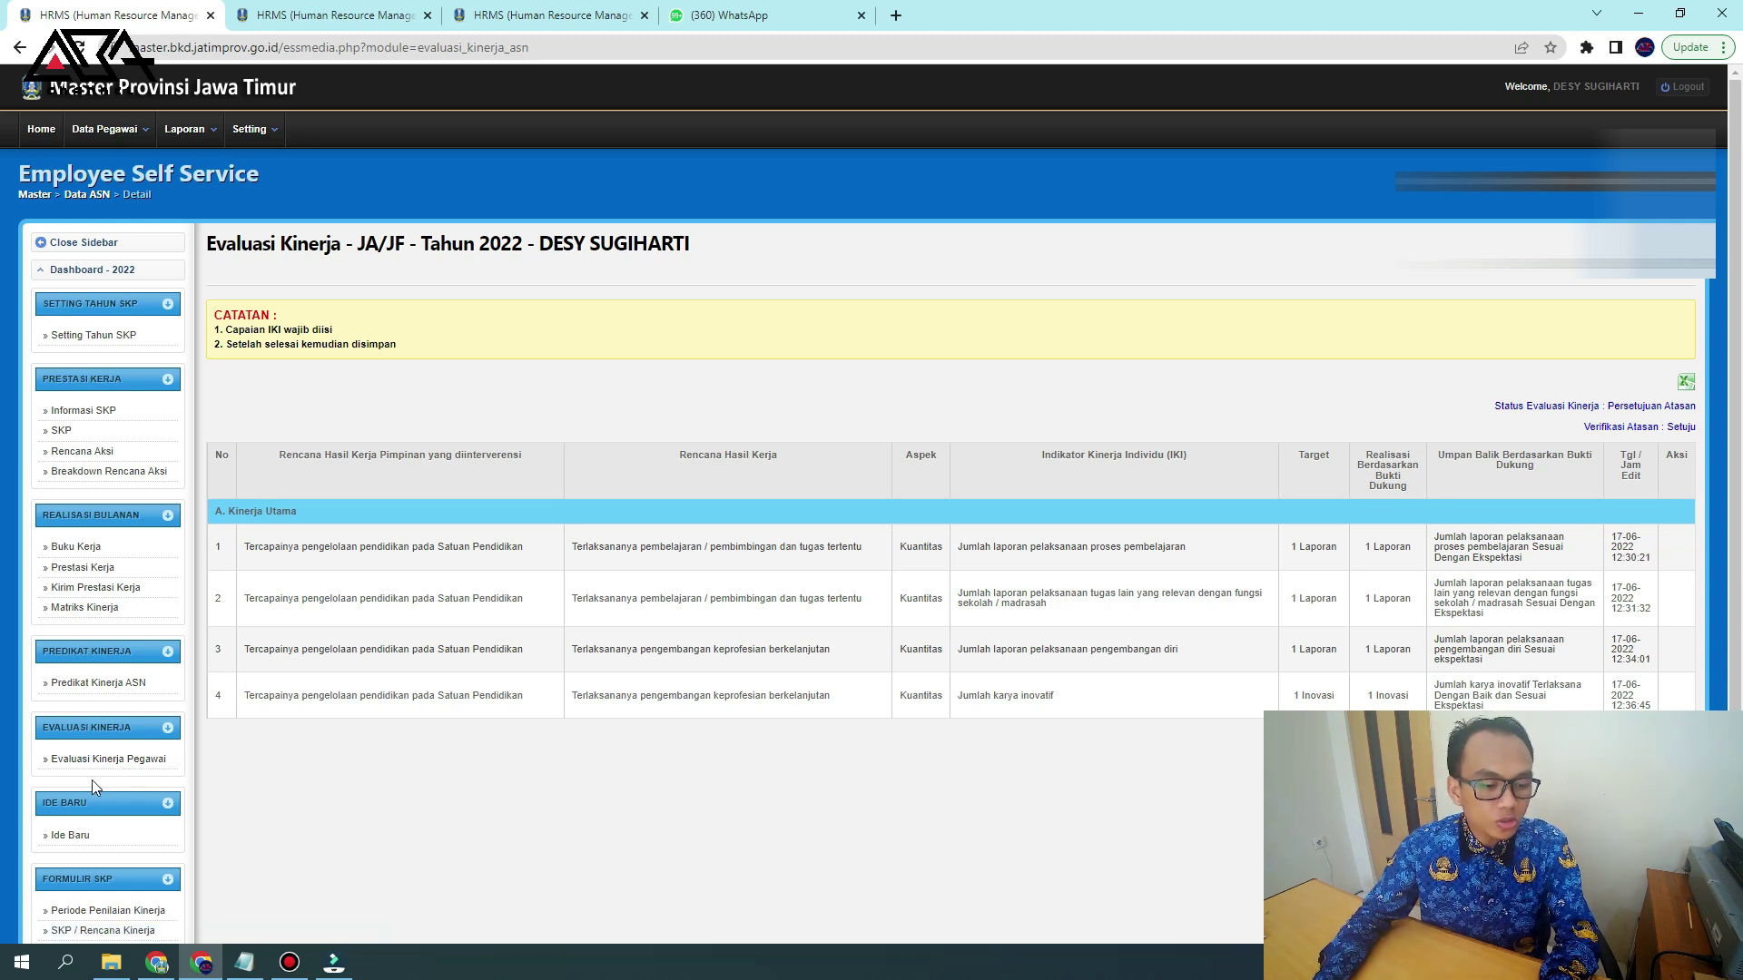
# Open the employee performance evaluation document form "Dokumen Evaluasi Kinerja Pegawai"
pyautogui.scroll(-1, 91, 780)
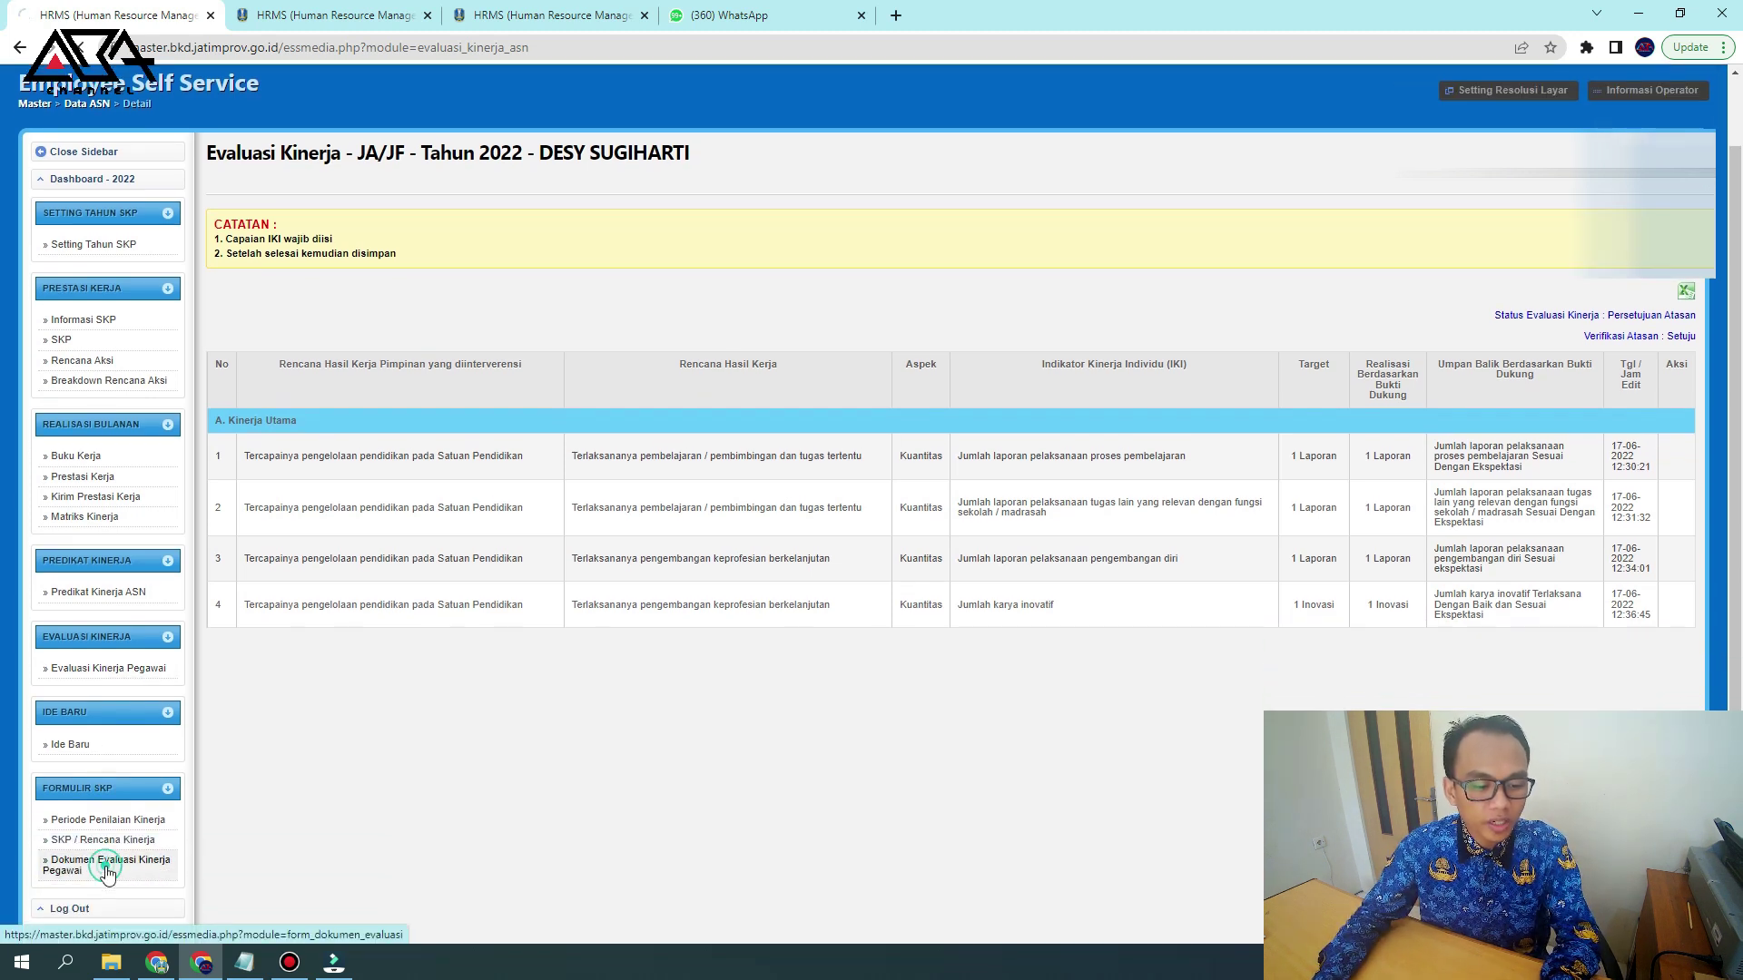